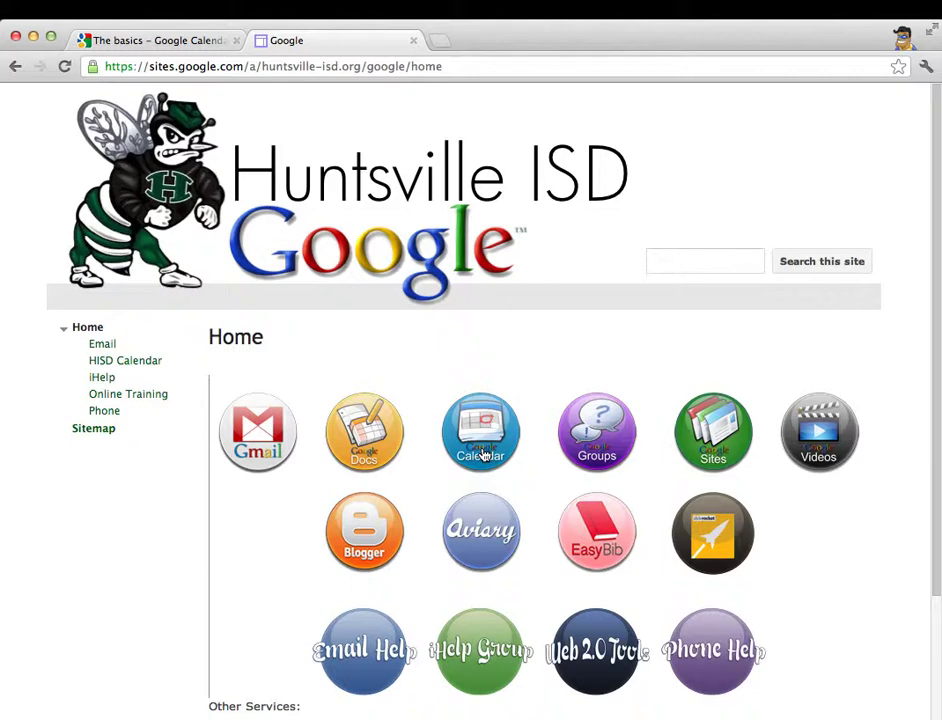
Open Google Calendar from the Huntsville ISD Google page
click(483, 455)
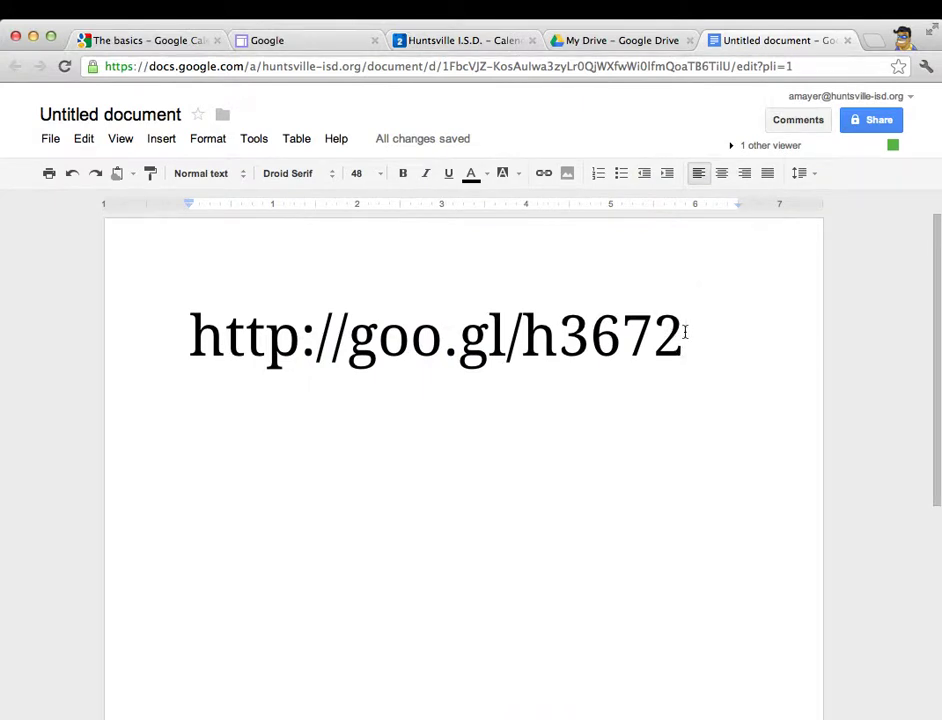
click(166, 42)
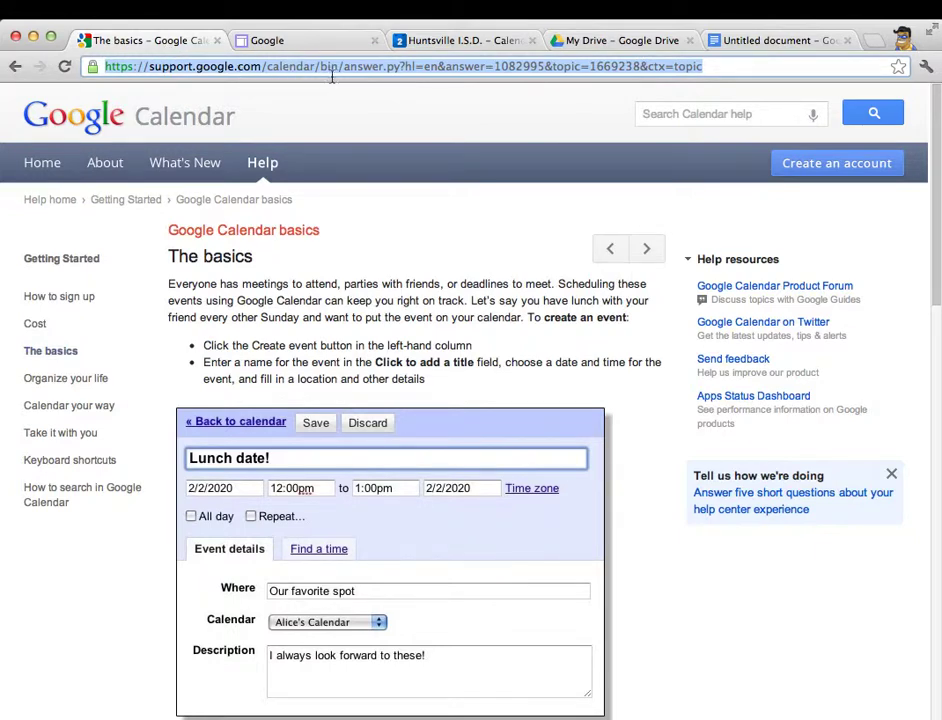
click(735, 41)
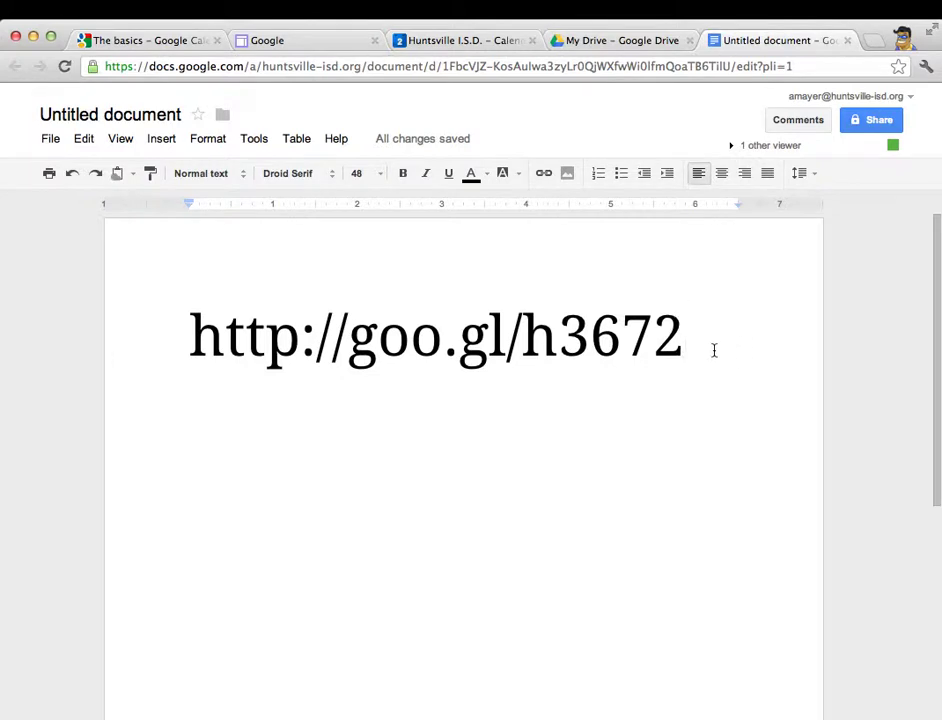
click(348, 345)
drag(348, 340, 684, 332)
click(591, 338)
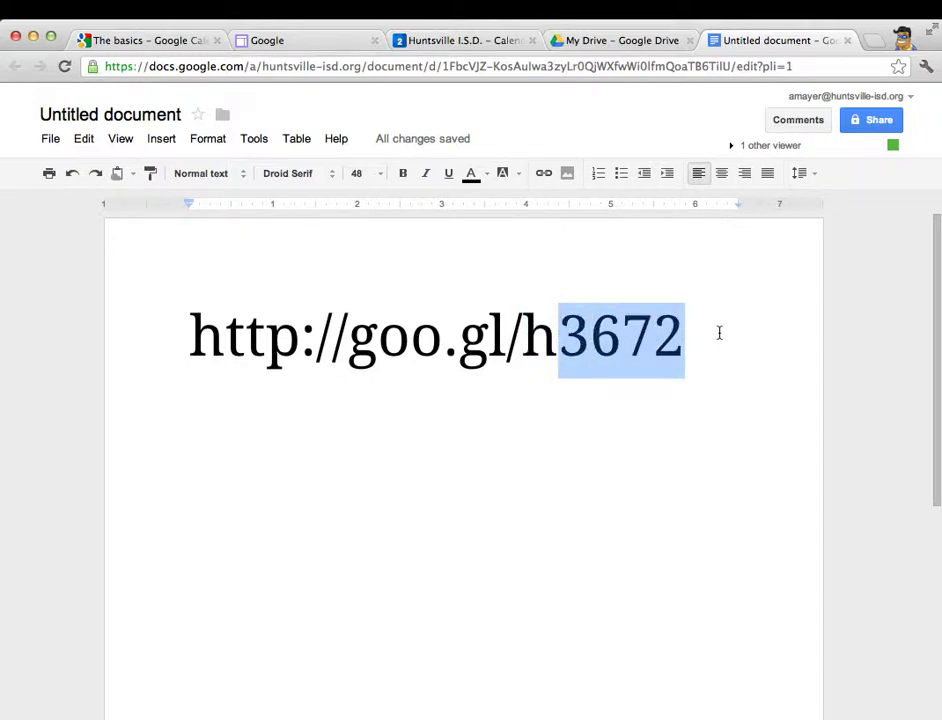
click(708, 337)
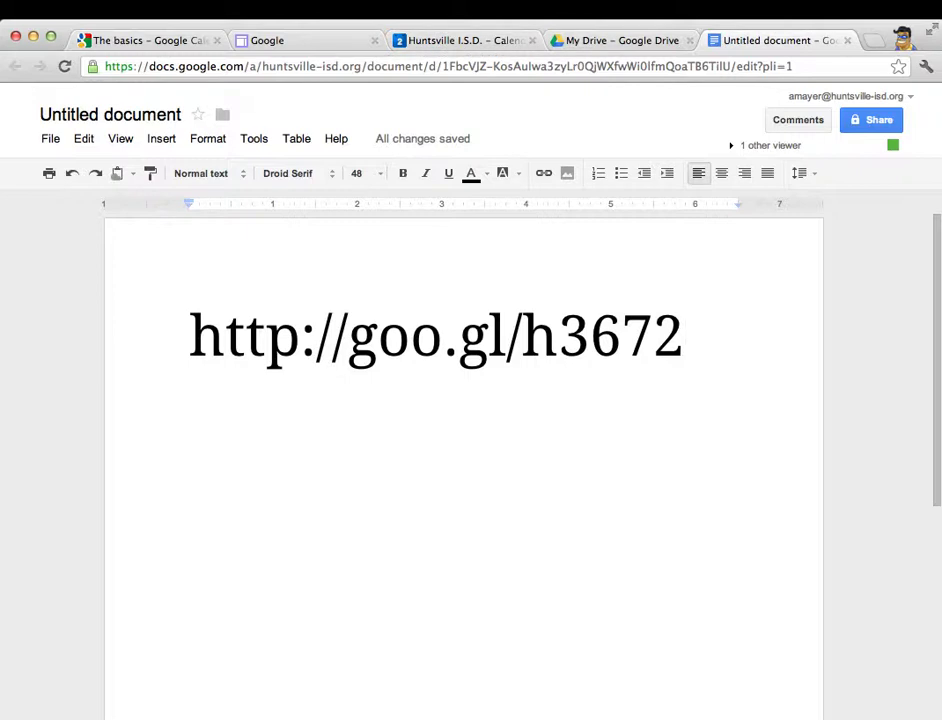
click(460, 40)
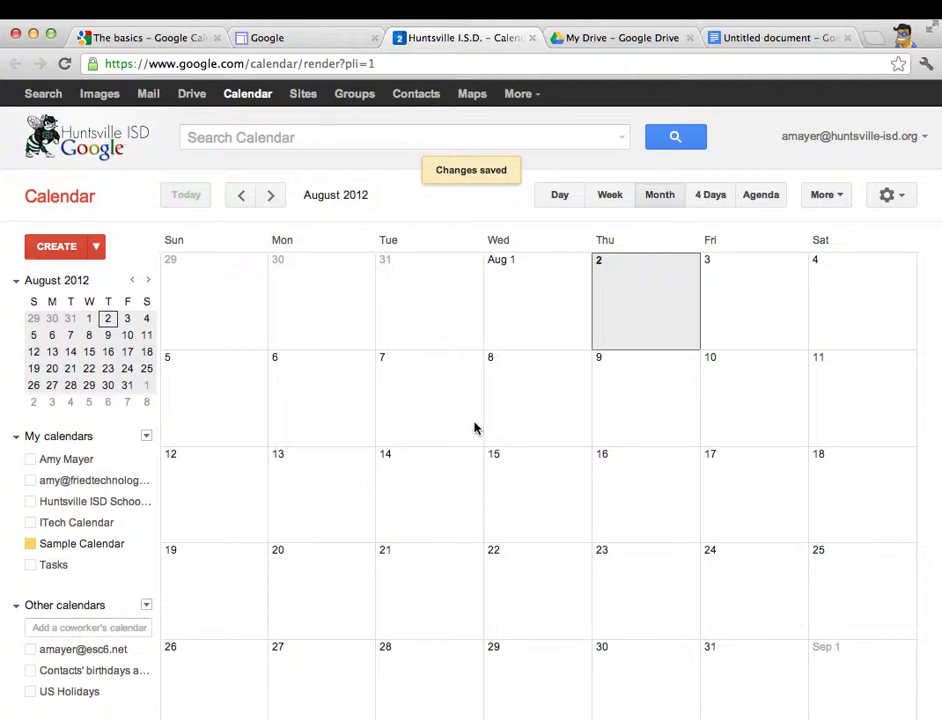
Create a quick event on Tuesday, August 14 in the Sample Calendar with the text "Meeting with Team at 10 a.m."
click(418, 476)
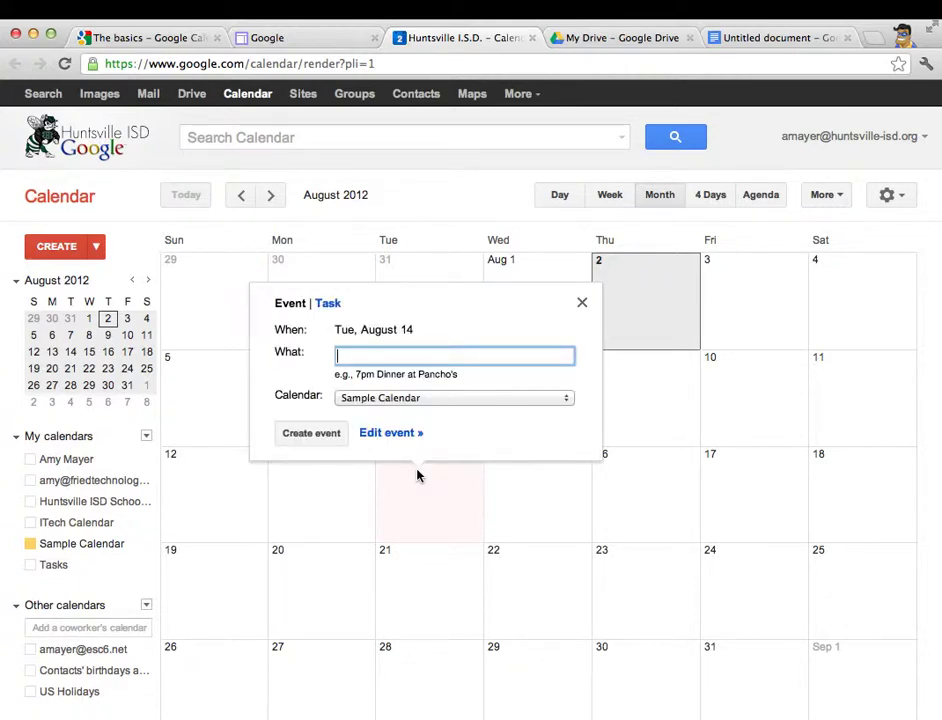
text(Meeti)
key(BackSpace)
key(BackSpace)
text(ting with Team at )
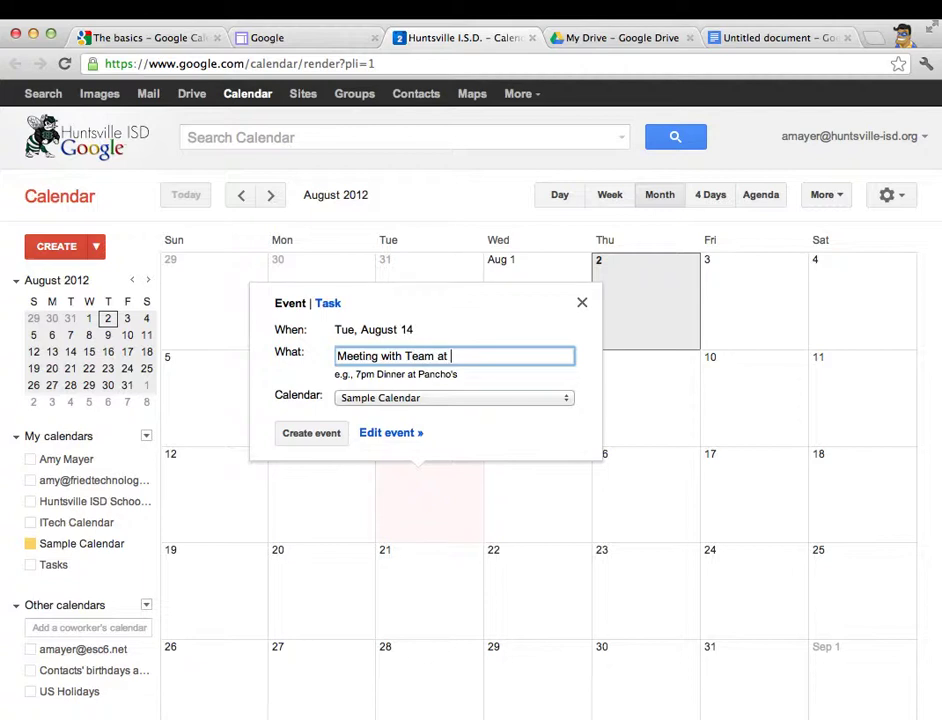
text(10 a.m.)
click(307, 438)
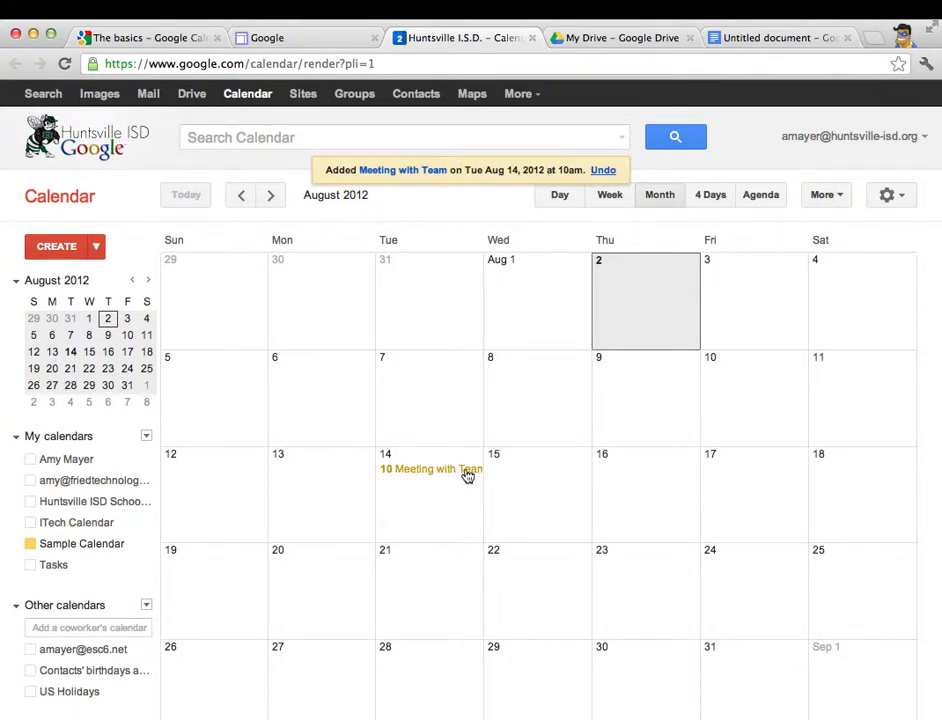
View the details of the August 14 team meeting and delete the event
click(401, 476)
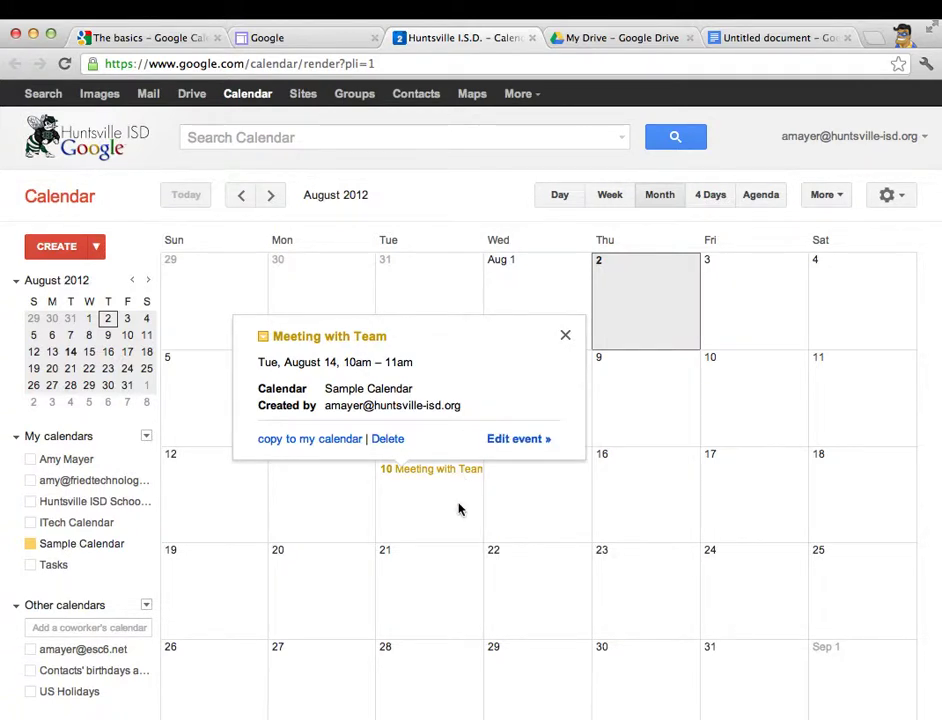
click(555, 336)
click(527, 432)
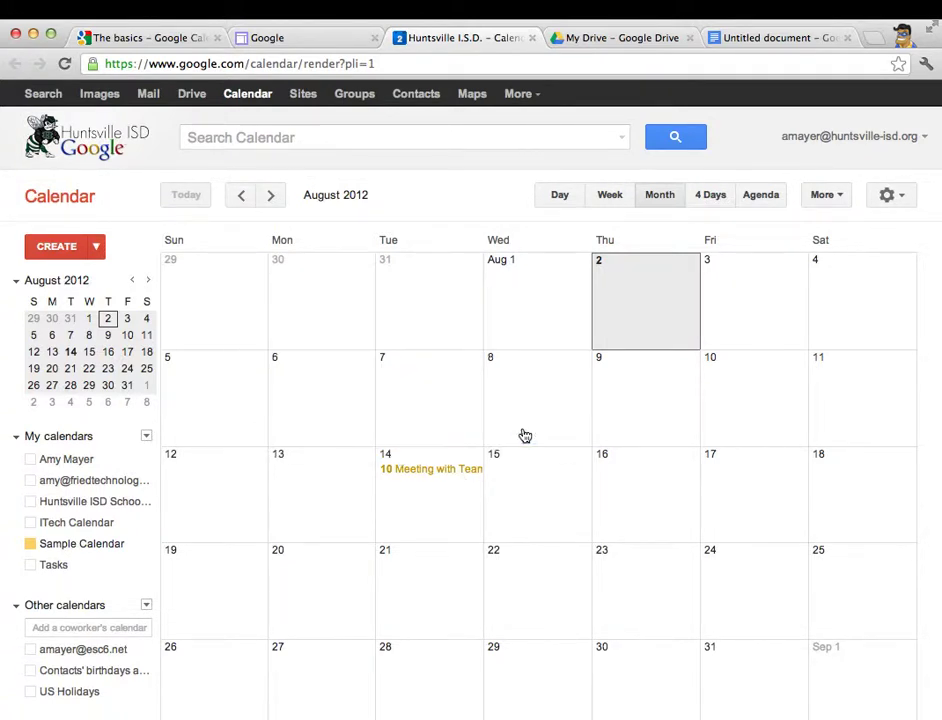
click(428, 469)
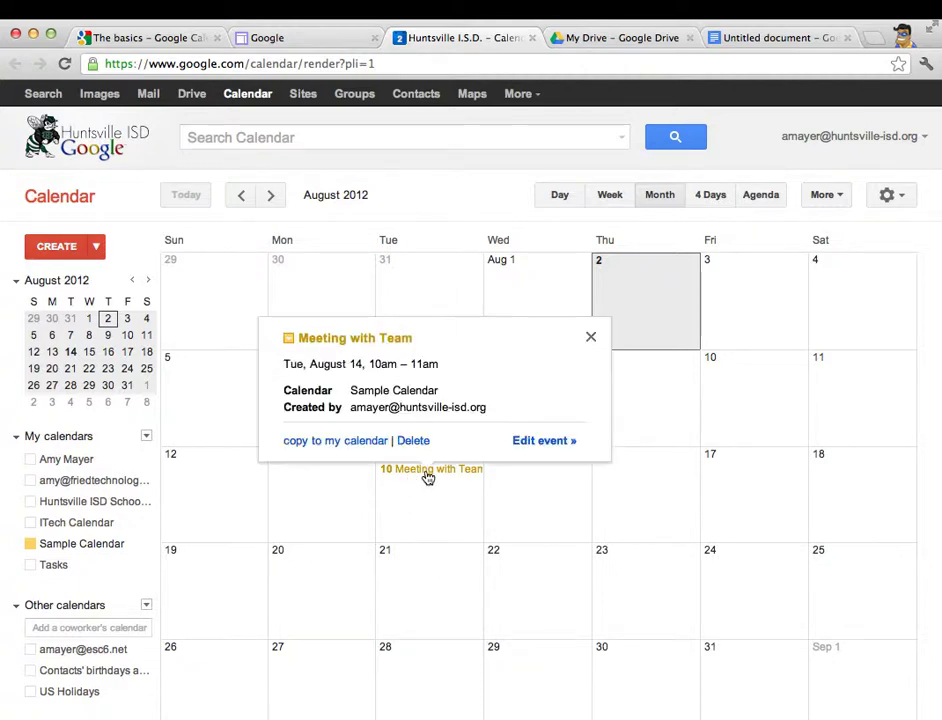
click(414, 441)
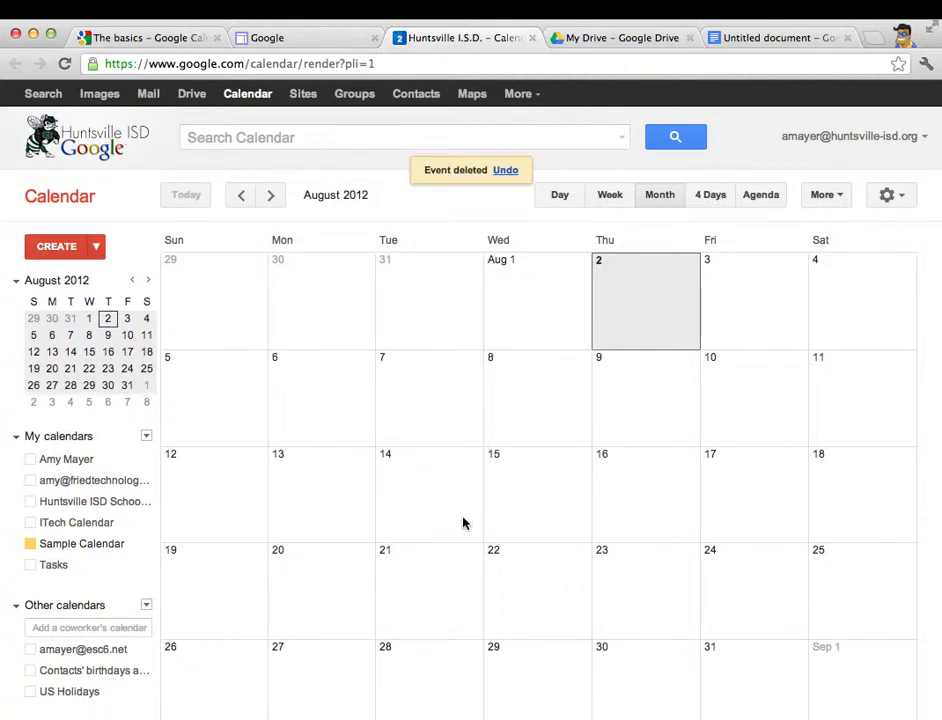
Start a detailed August 14 event titled "Meeting with Team", make it timed instead of all-day, and set it to end at 12:00pm
double_click(422, 470)
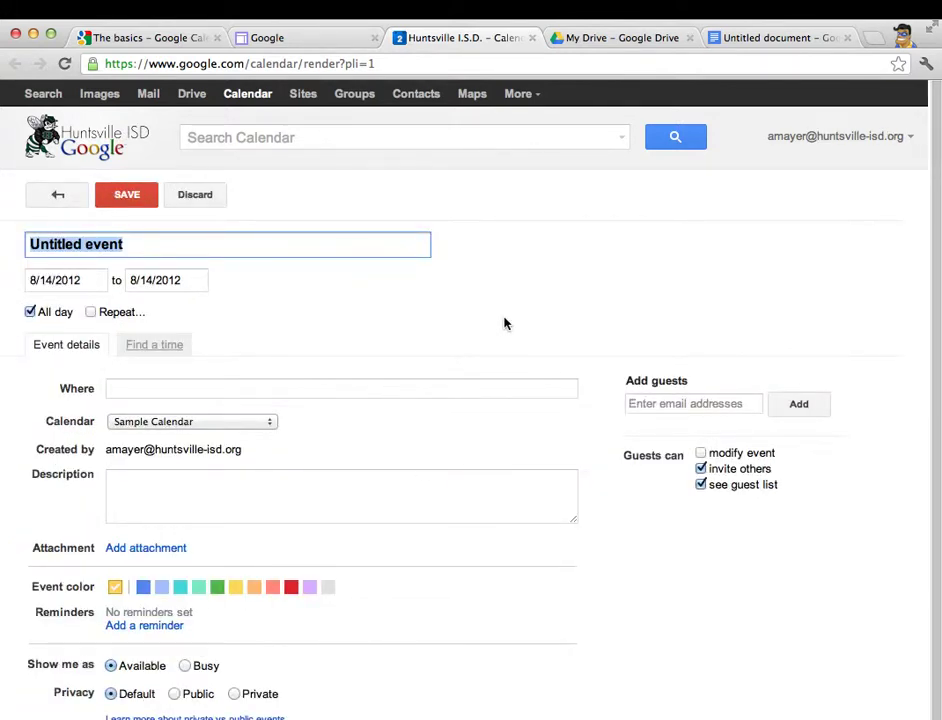
text(M)
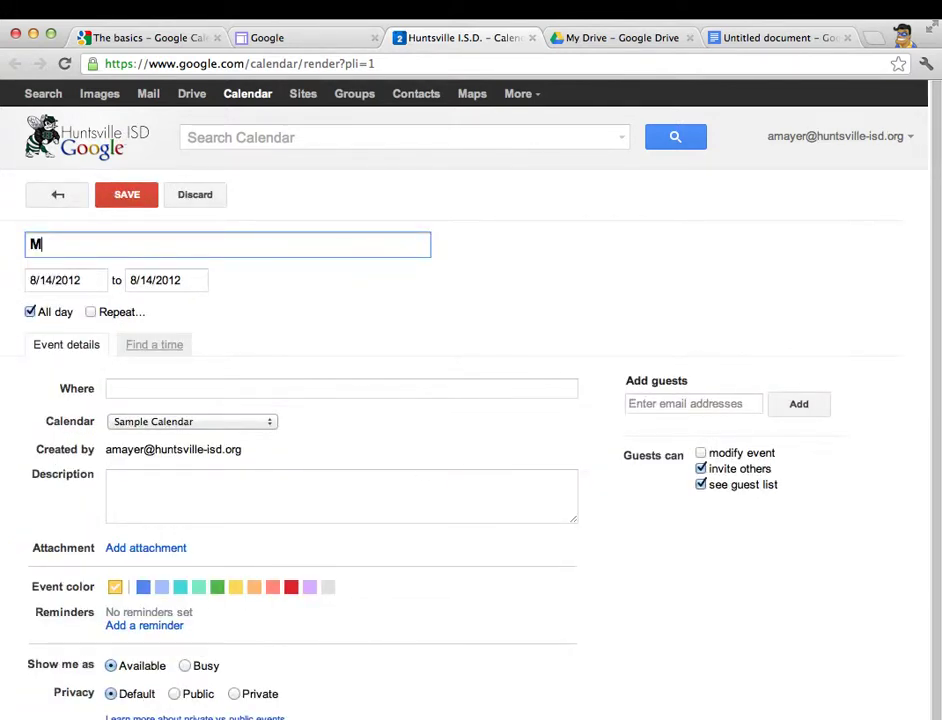
text(eeting with Team)
scroll(454, 229, down, 1)
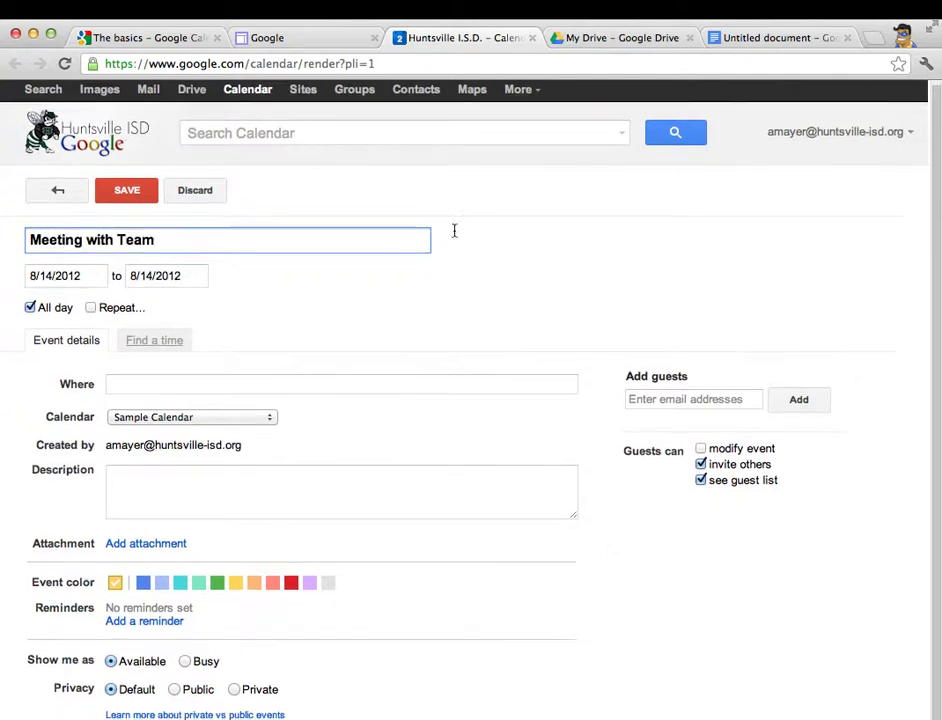
click(30, 307)
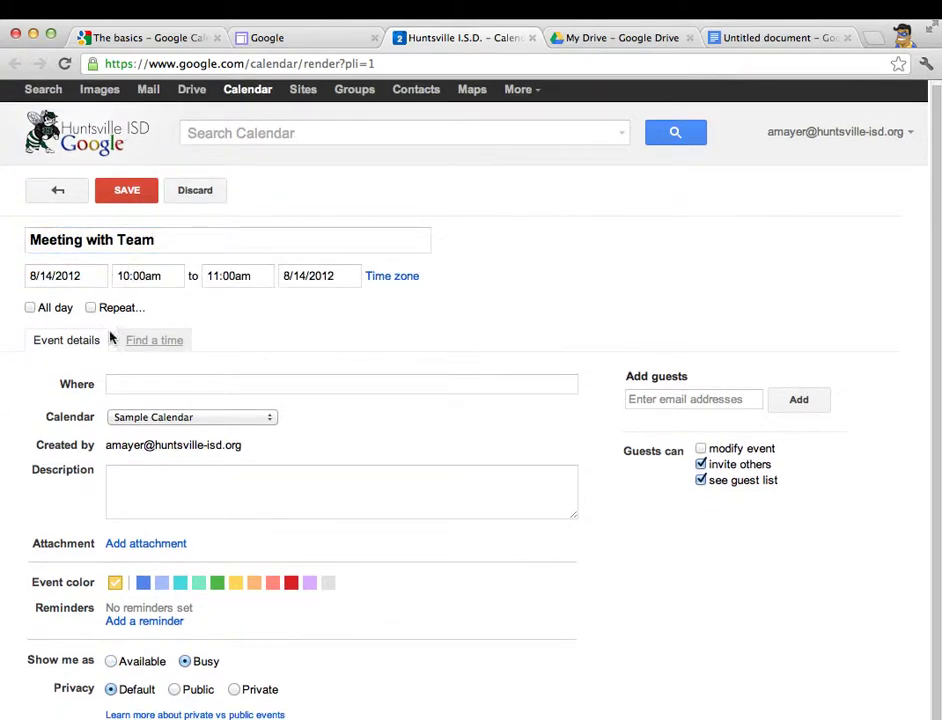
click(227, 275)
click(260, 368)
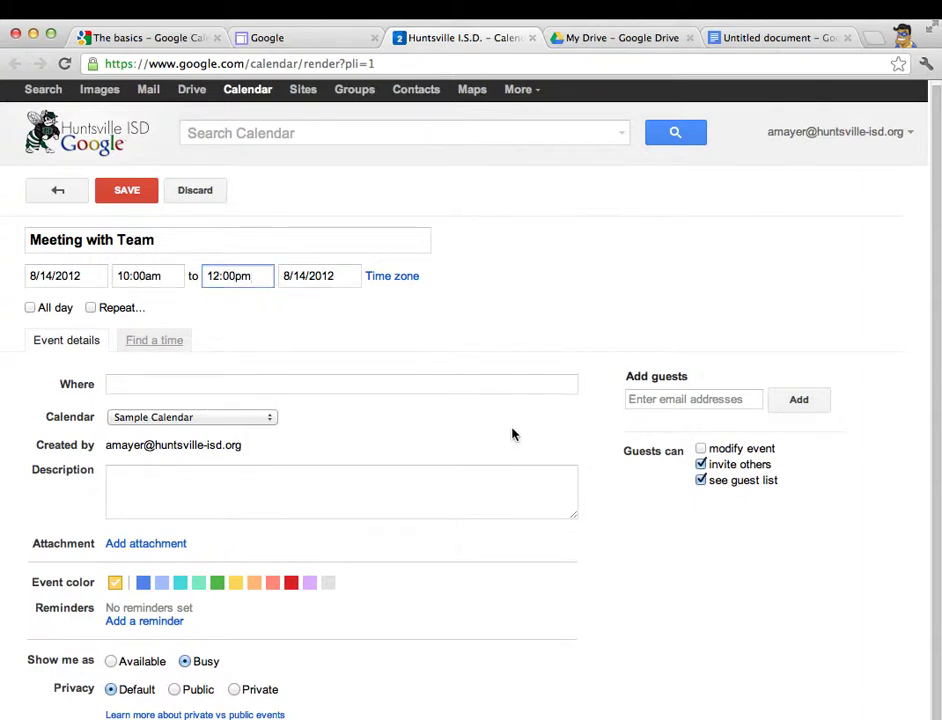
Set the event's location to "Conference Room" and enter three lines of filler text as its description
click(153, 387)
text(Conf)
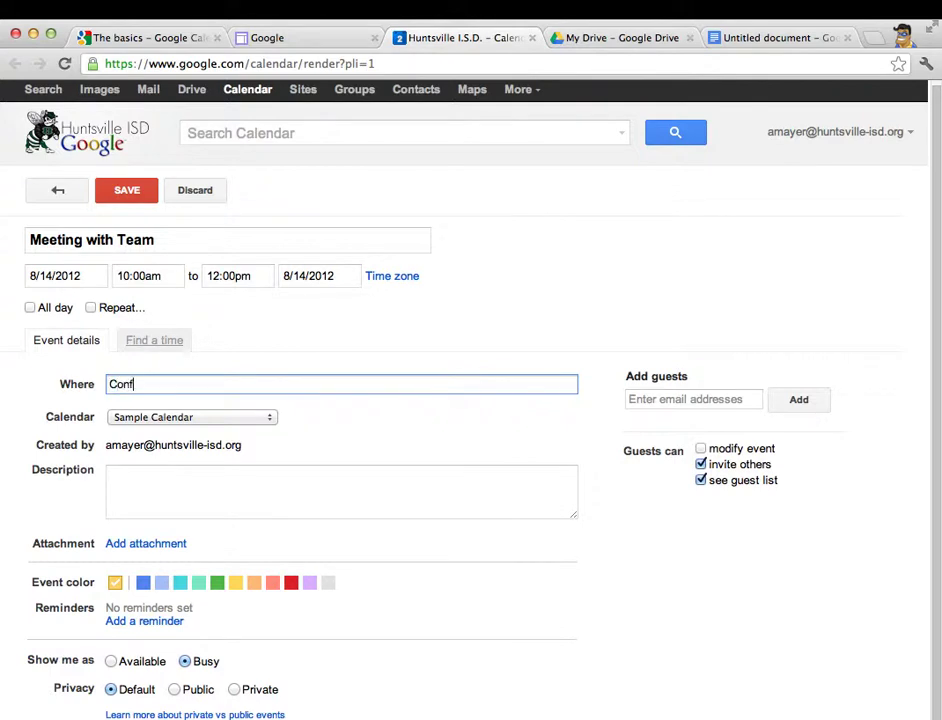
text(erence Room)
click(168, 485)
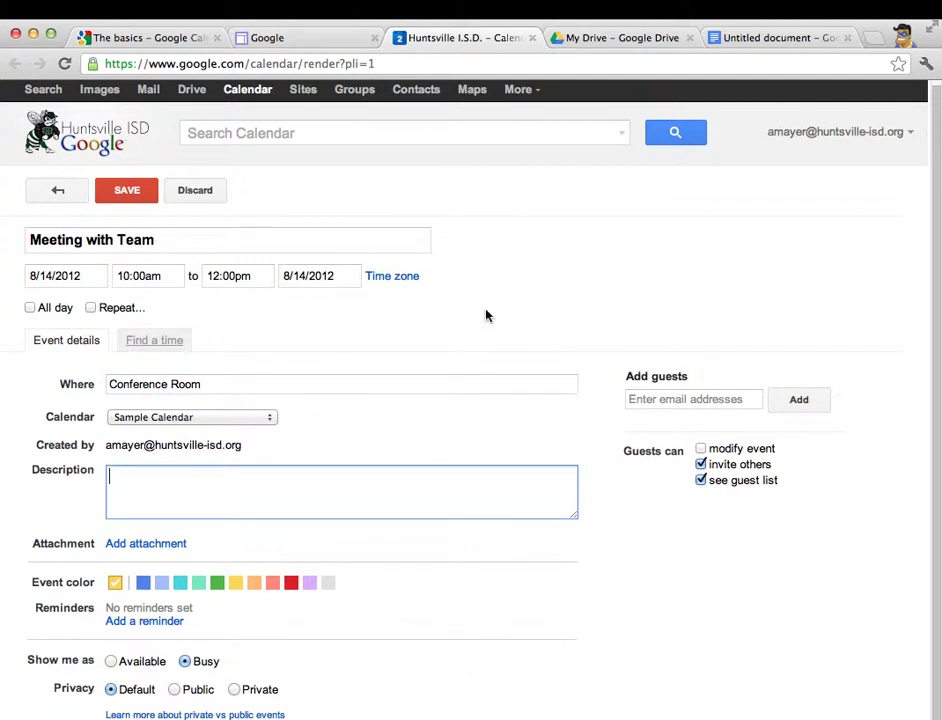
text(alkjdsf;lkjas;ldfkjasfd)
key(Return)
text(ajsdf;laskjdf;lkasj)
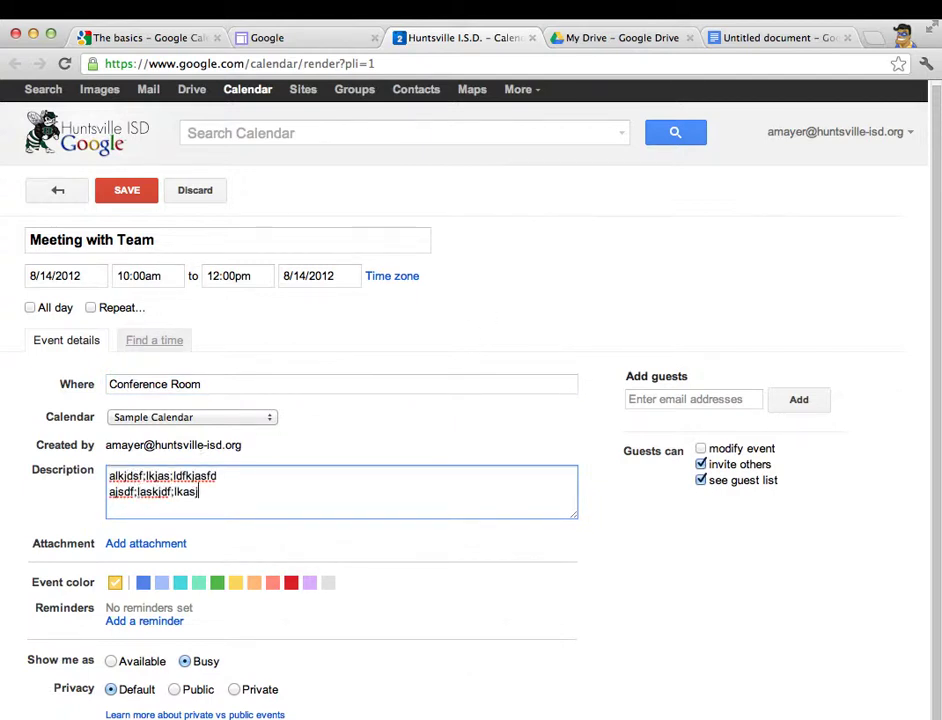
text(df)
key(Return)
text(ajsd;flkasfd;lkjsa;dflkjas)
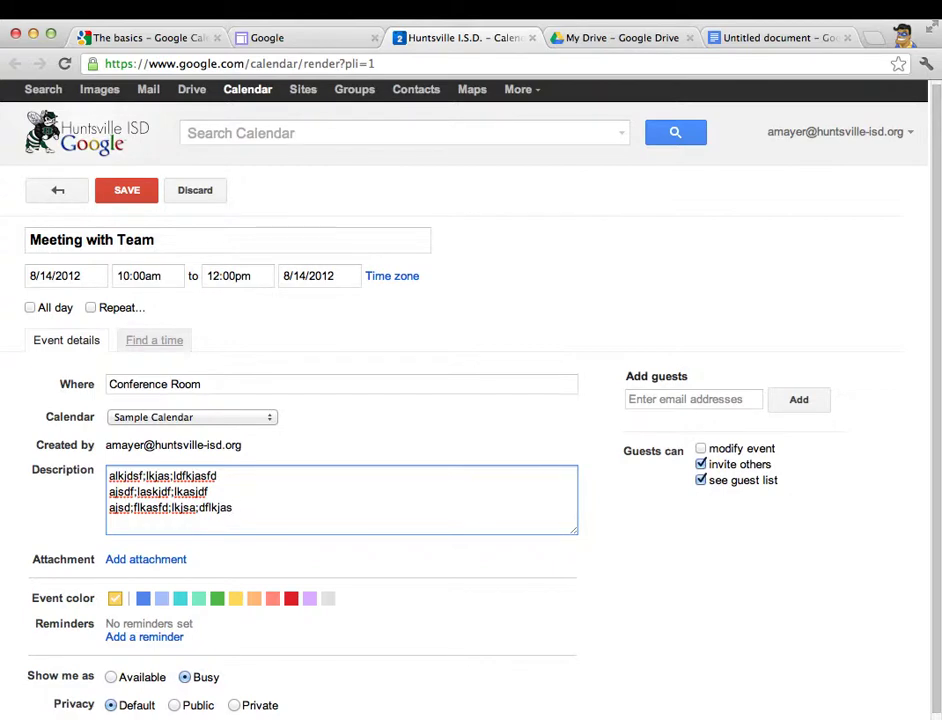
Save the new team meeting to the calendar without adding any guests
scroll(550, 330, down, 1)
click(694, 376)
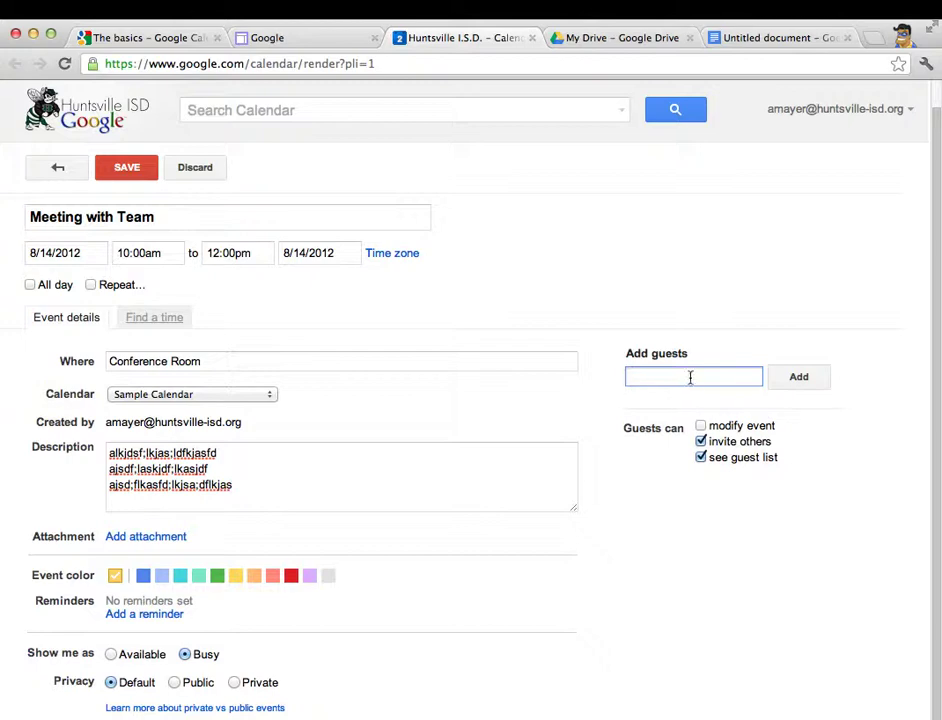
click(130, 168)
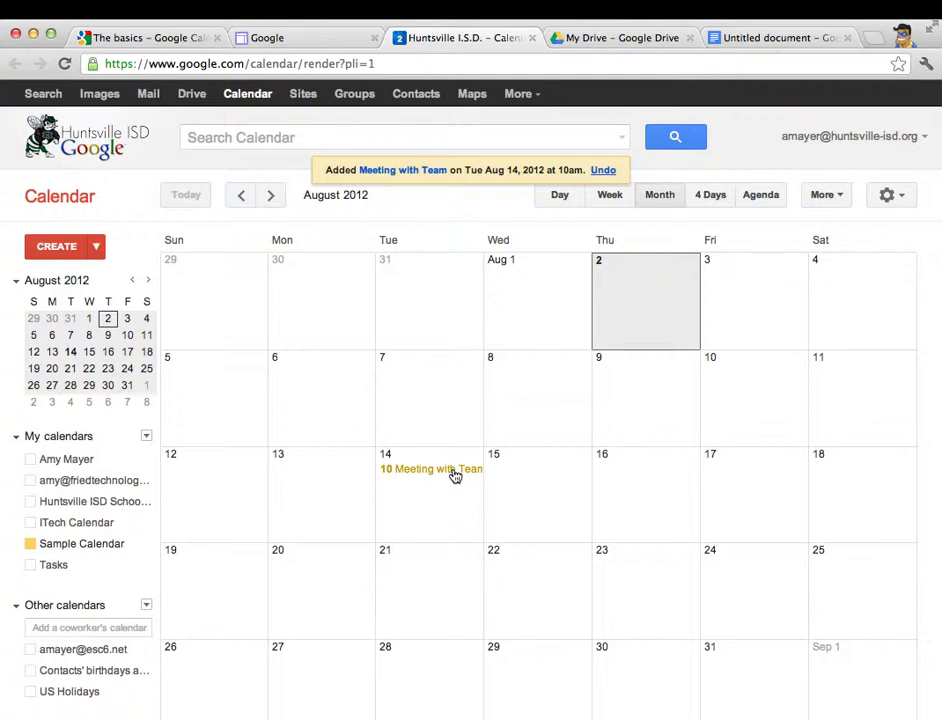
Make the August 14 team meeting repeat weekly on Tuesday with no end date, and save the change
double_click(453, 472)
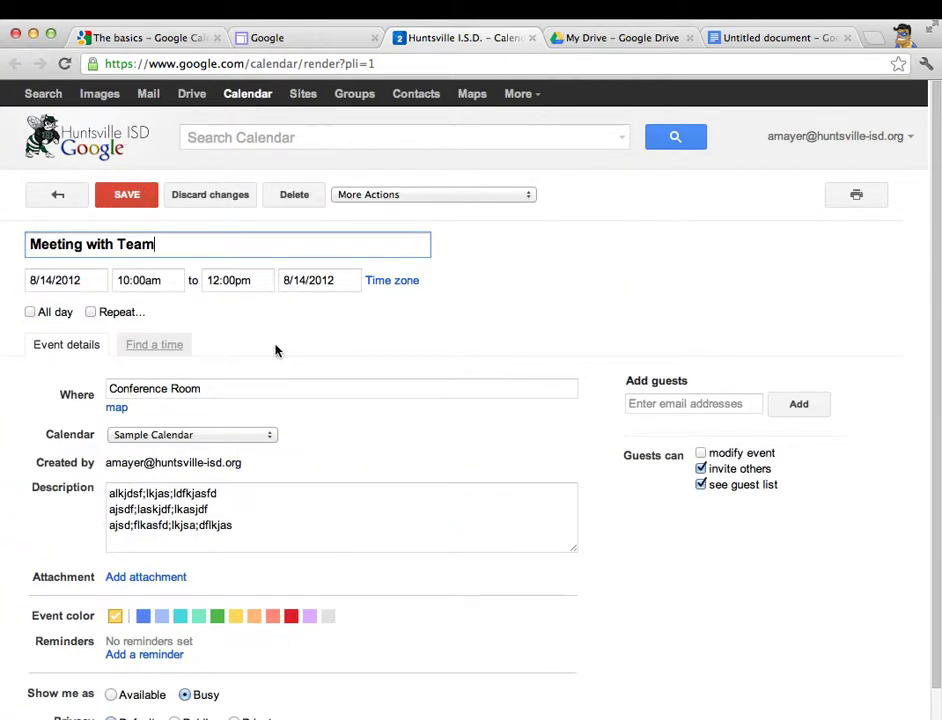
click(91, 313)
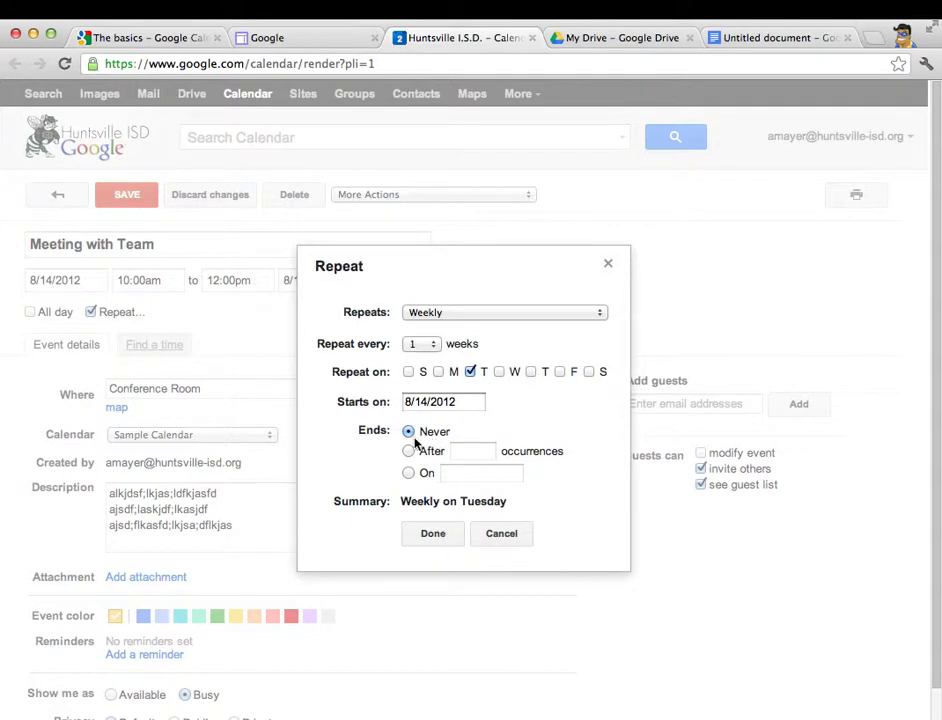
click(443, 535)
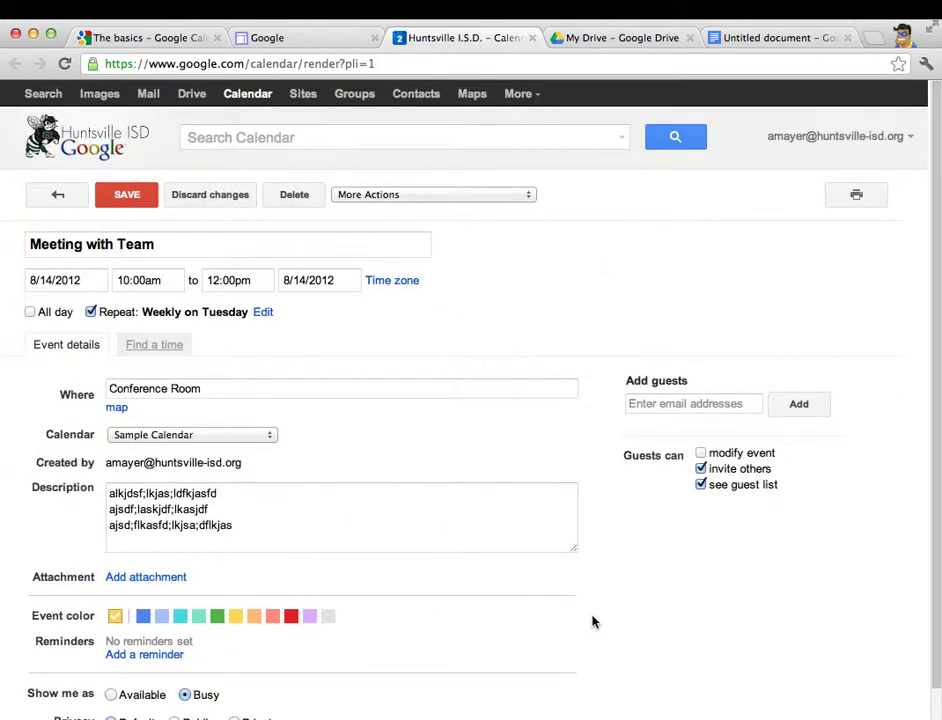
click(126, 202)
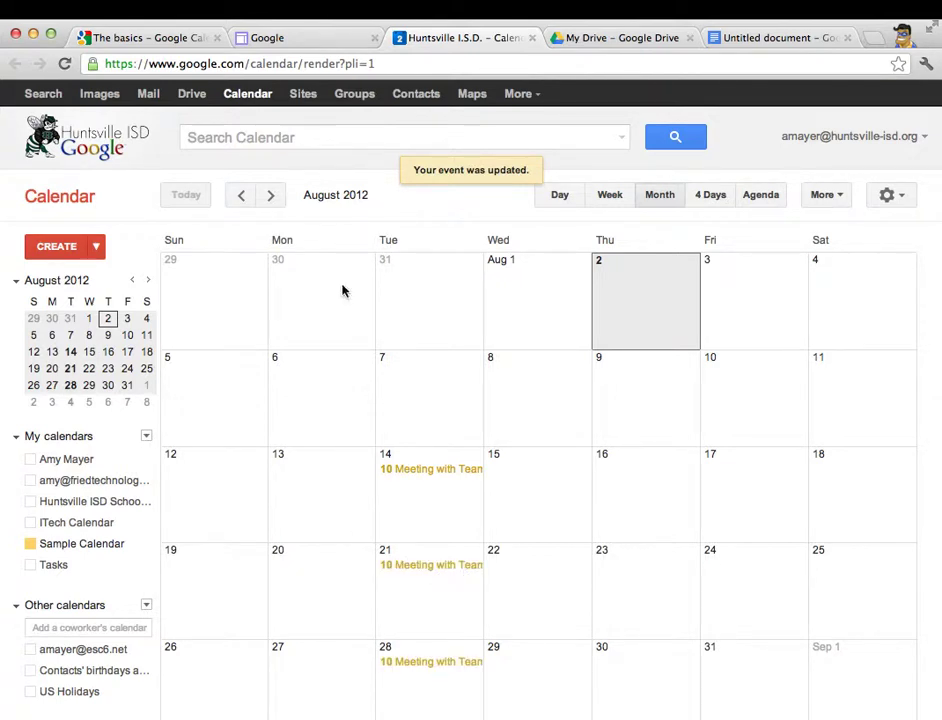
Display the Huntsville ISD School Calendar together with the Sample Calendar in the September 2012 month view
click(272, 196)
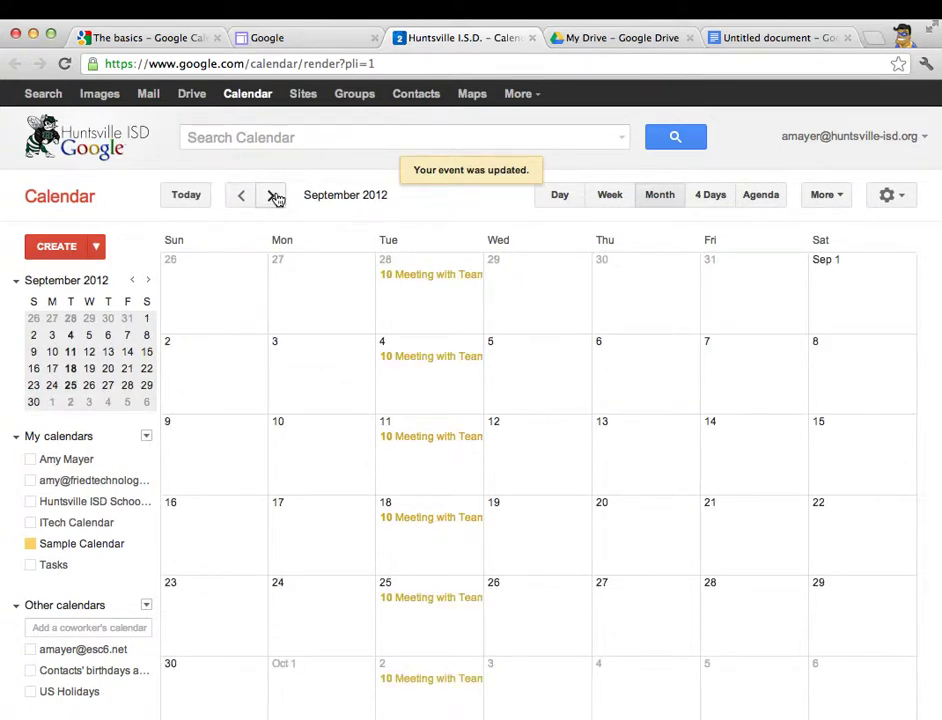
click(275, 197)
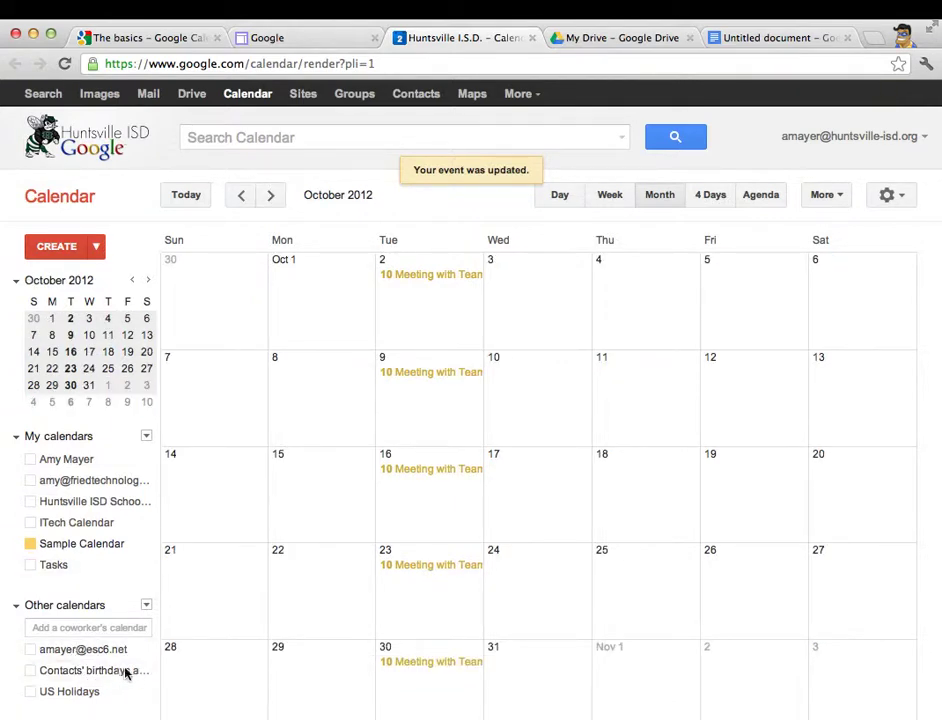
click(62, 524)
click(62, 524)
click(72, 503)
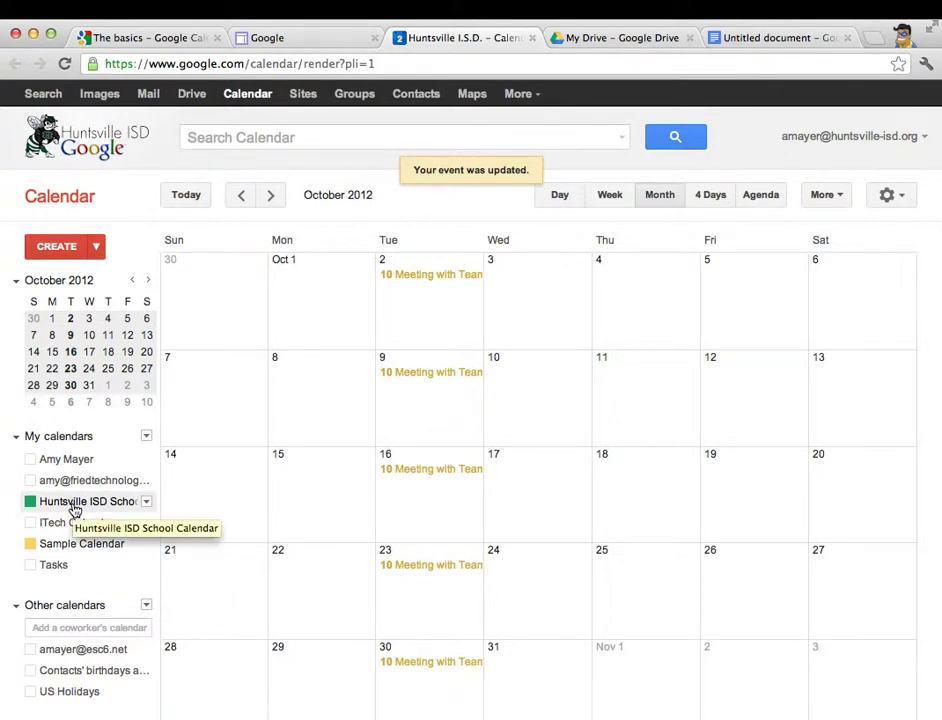
click(74, 508)
click(245, 195)
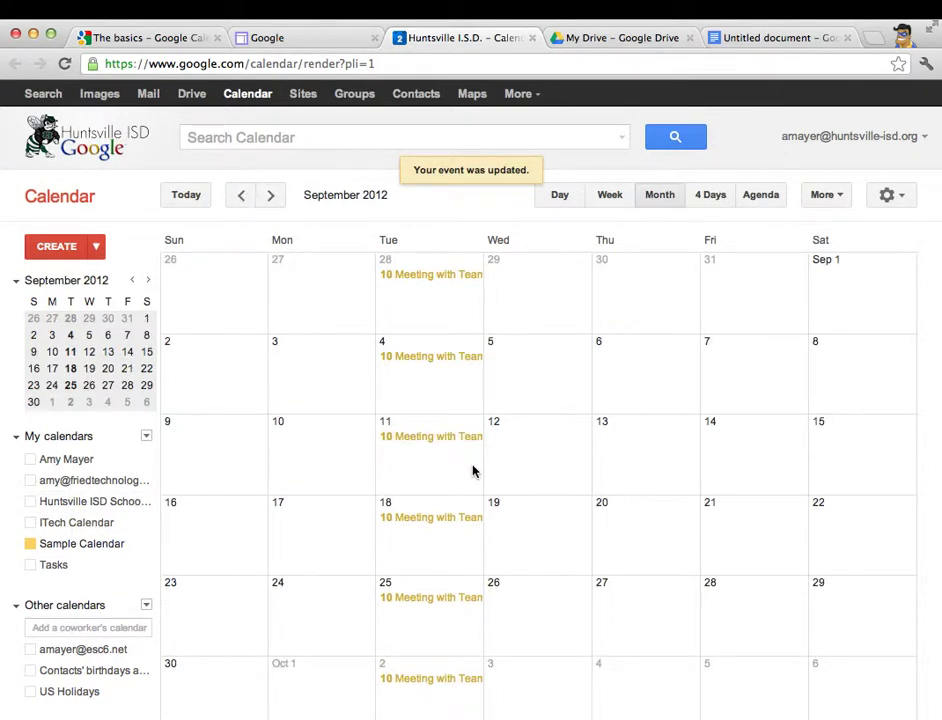
click(95, 508)
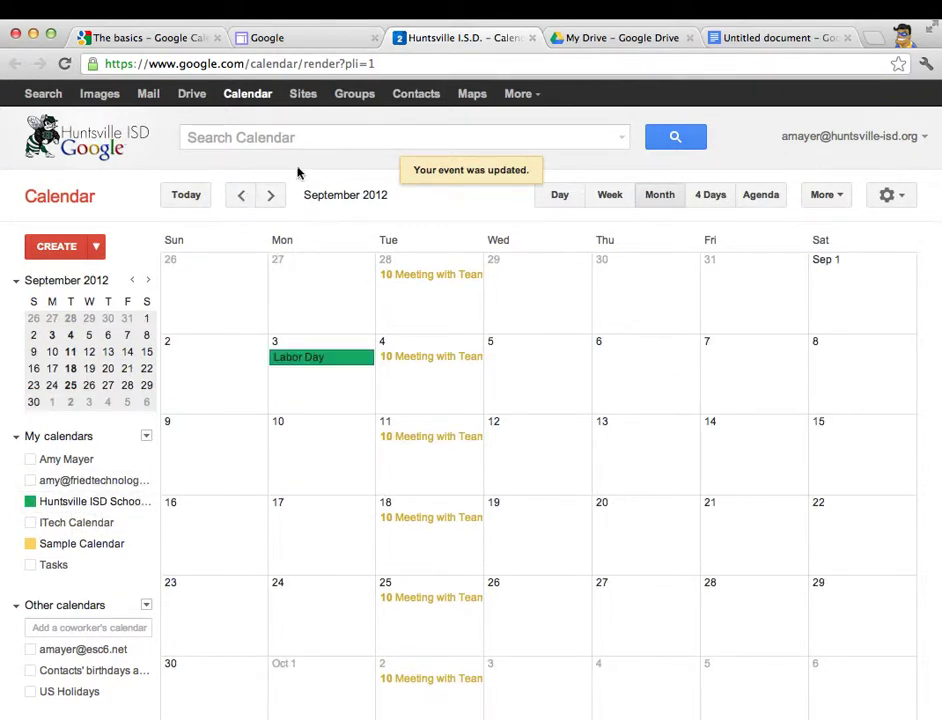
Delete only the November 20 occurrence of the weekly team meeting, which falls during Thanksgiving week
click(270, 196)
click(271, 197)
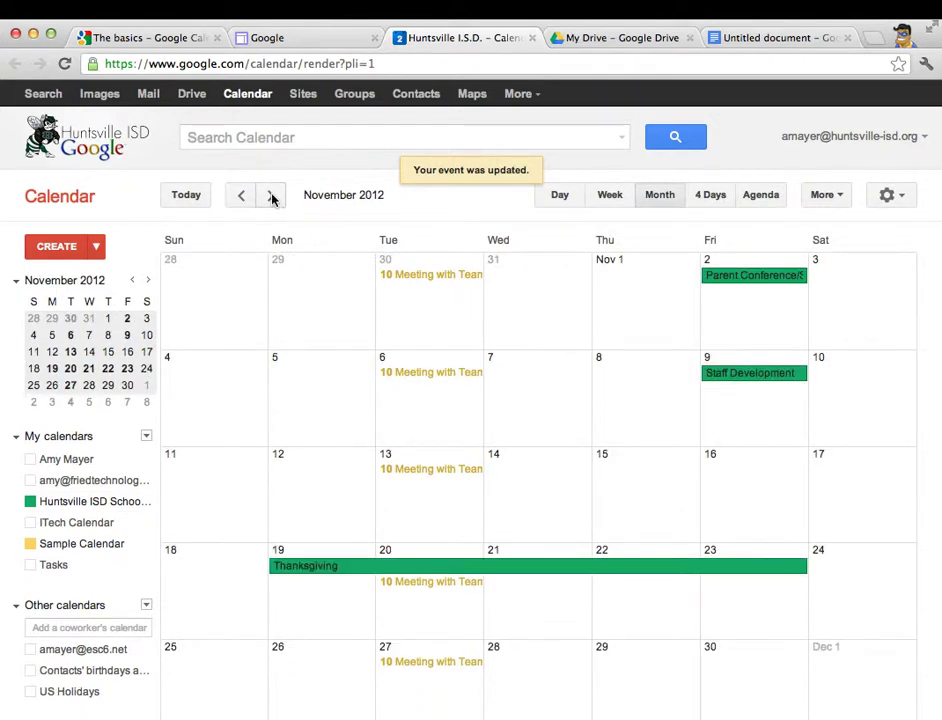
click(437, 587)
click(428, 553)
click(258, 388)
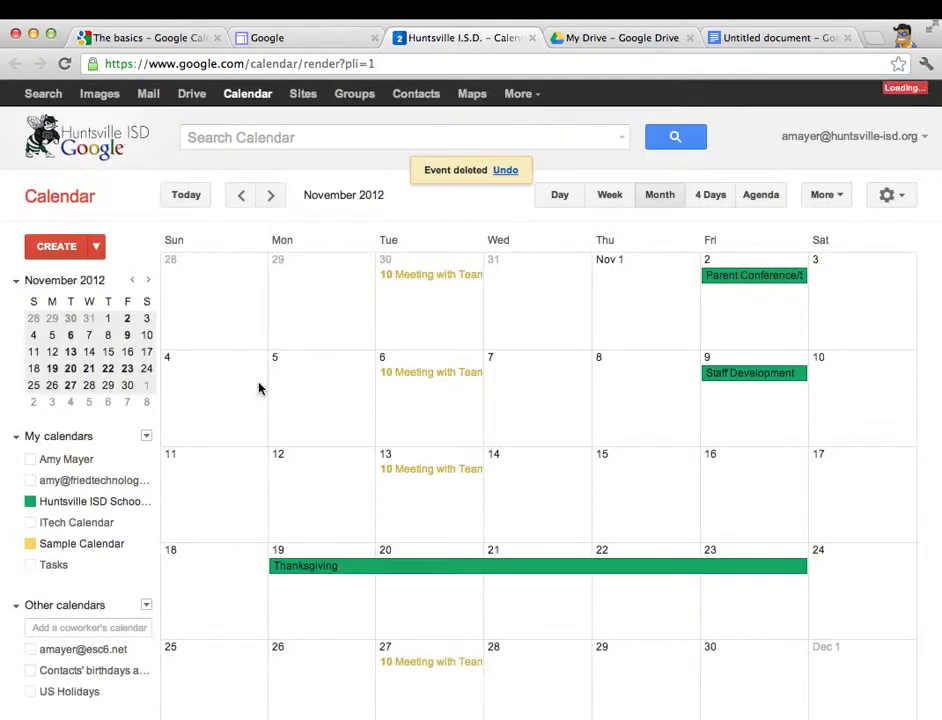
Delete only the December 25 and January 1 occurrences of the weekly team meeting, which fall during the Christmas break
click(270, 196)
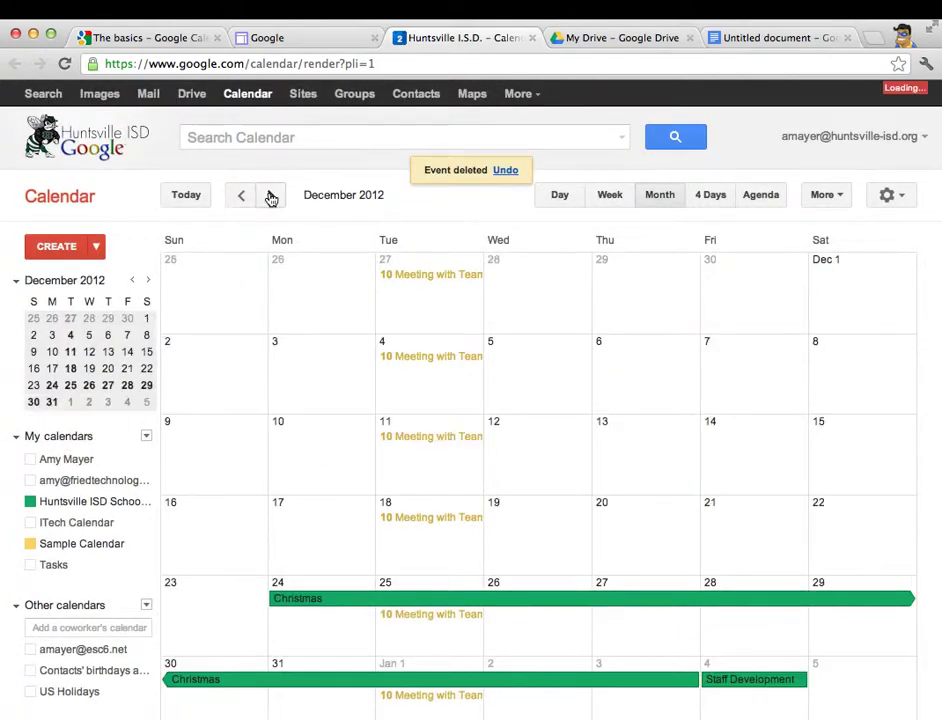
click(452, 620)
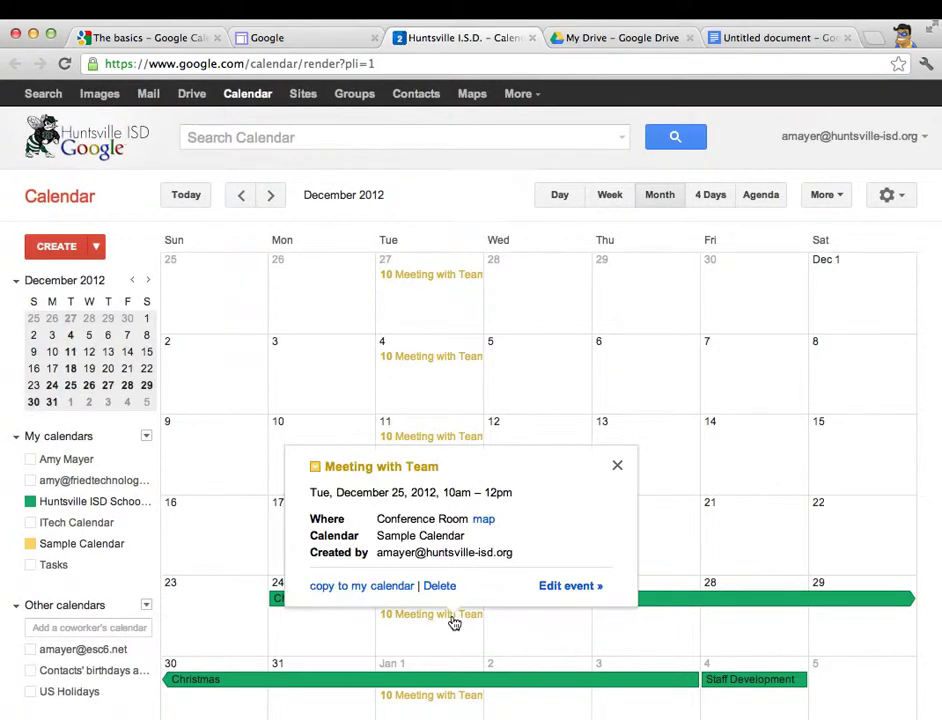
click(446, 593)
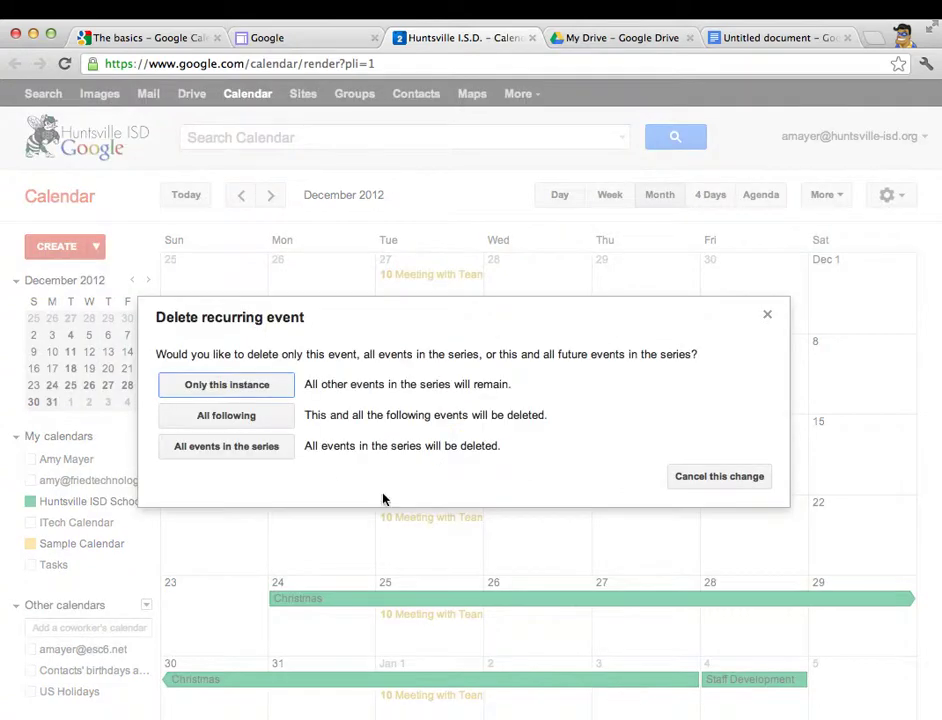
click(256, 388)
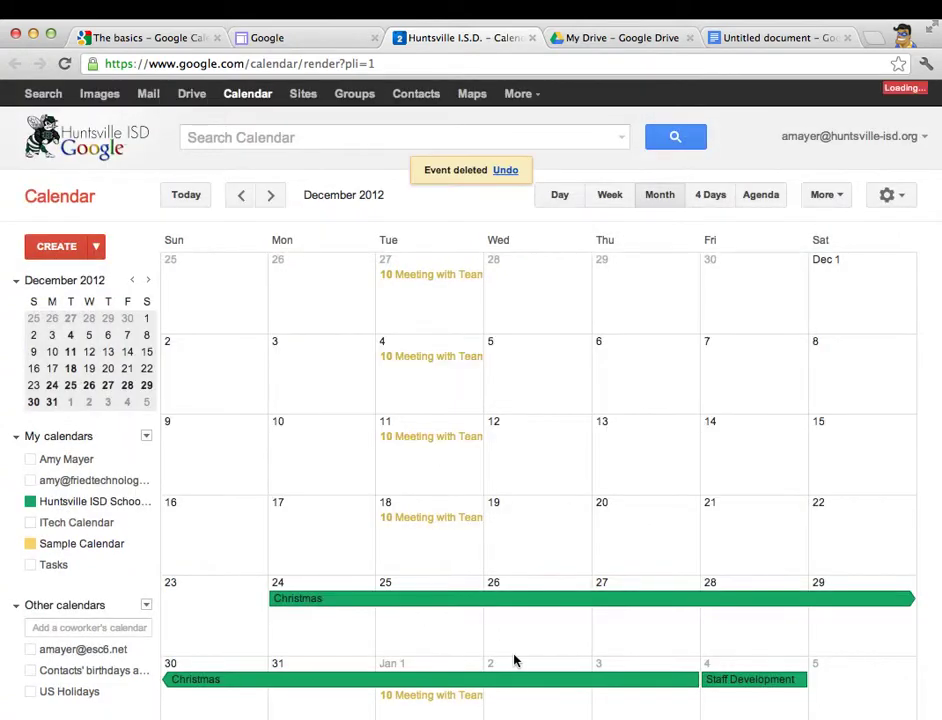
click(458, 693)
click(444, 664)
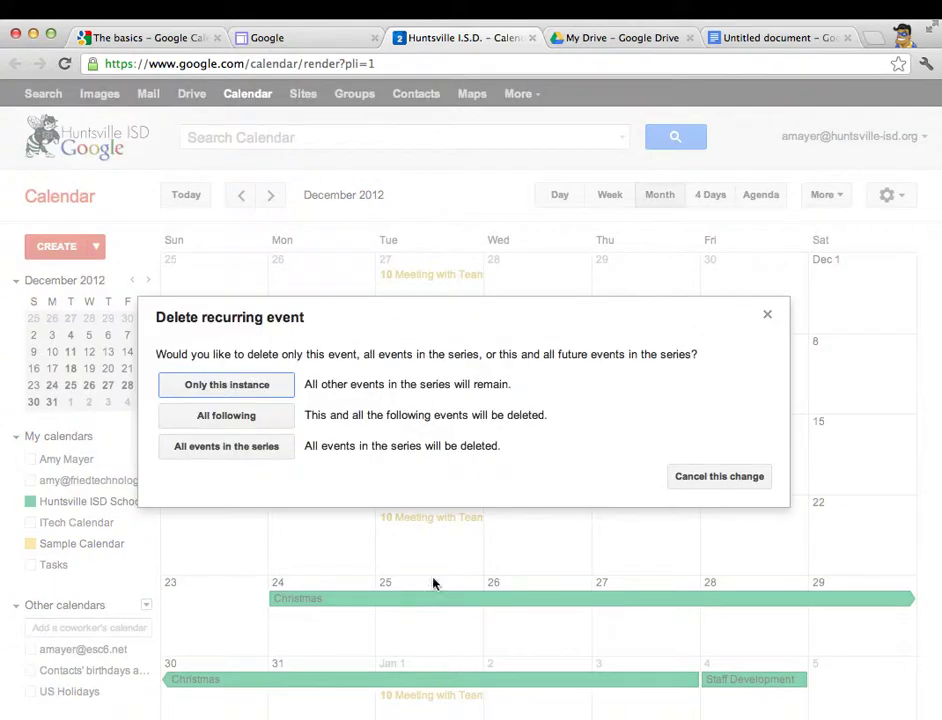
click(240, 390)
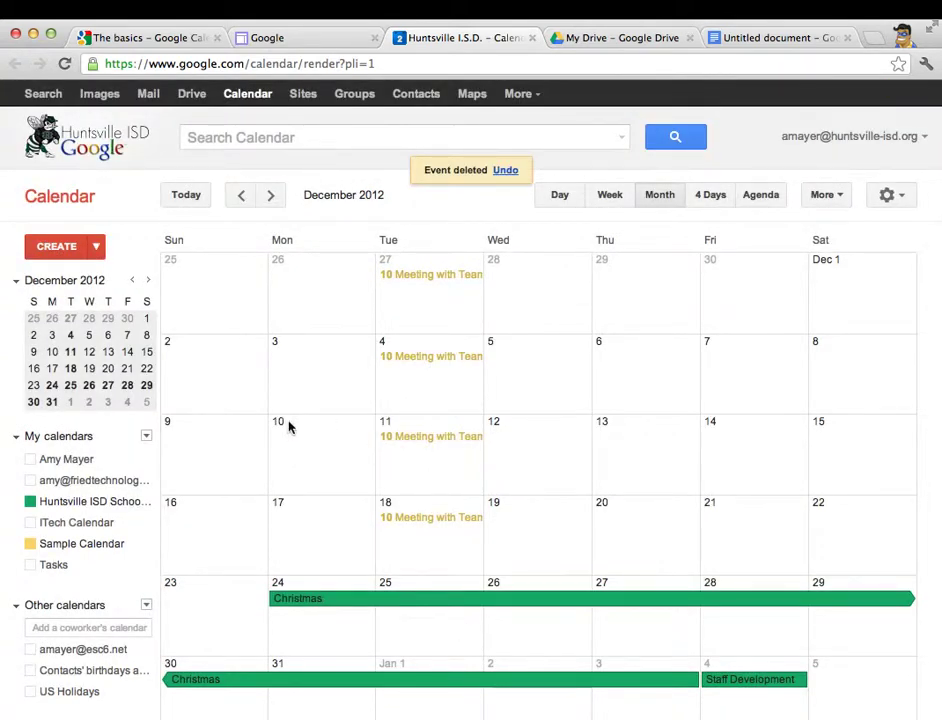
Return to the current month and display only the owner's main calendar, hiding the Huntsville ISD School, ITech and Sample calendars
click(191, 195)
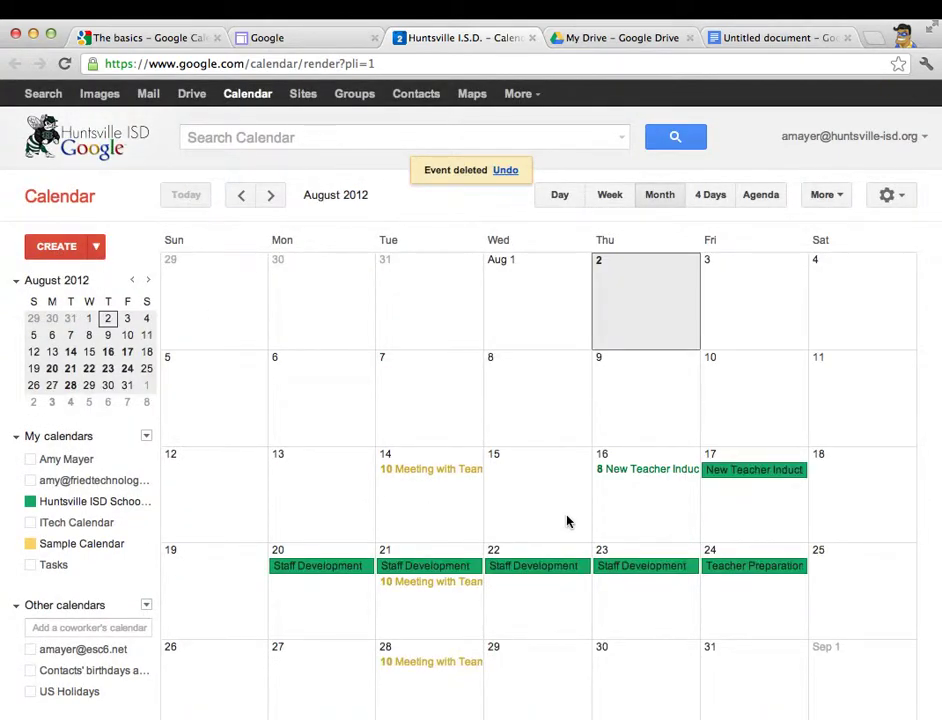
click(66, 524)
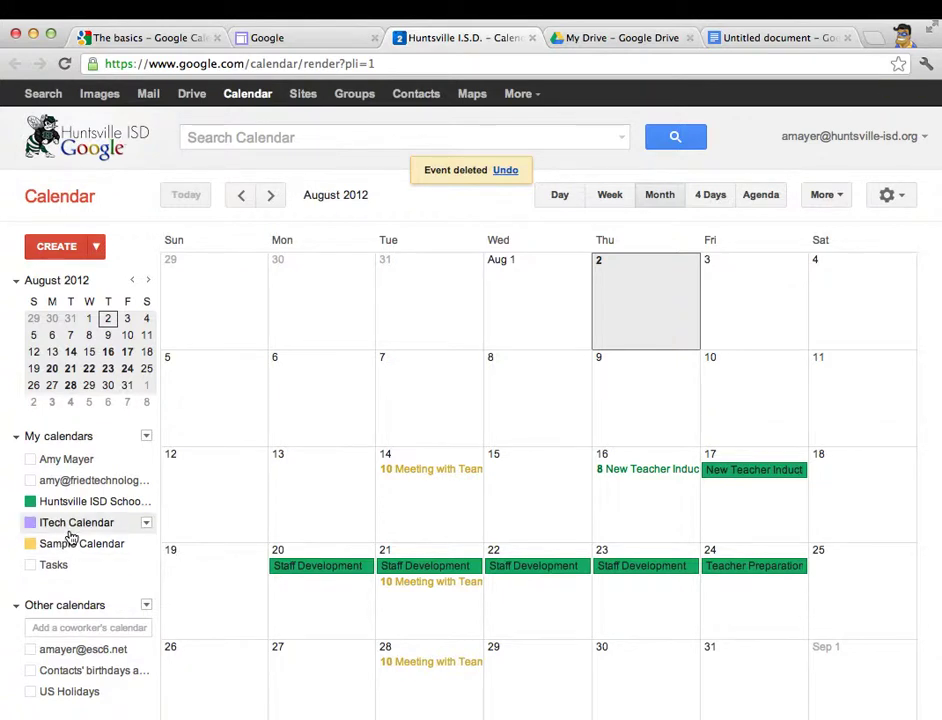
click(76, 522)
click(95, 501)
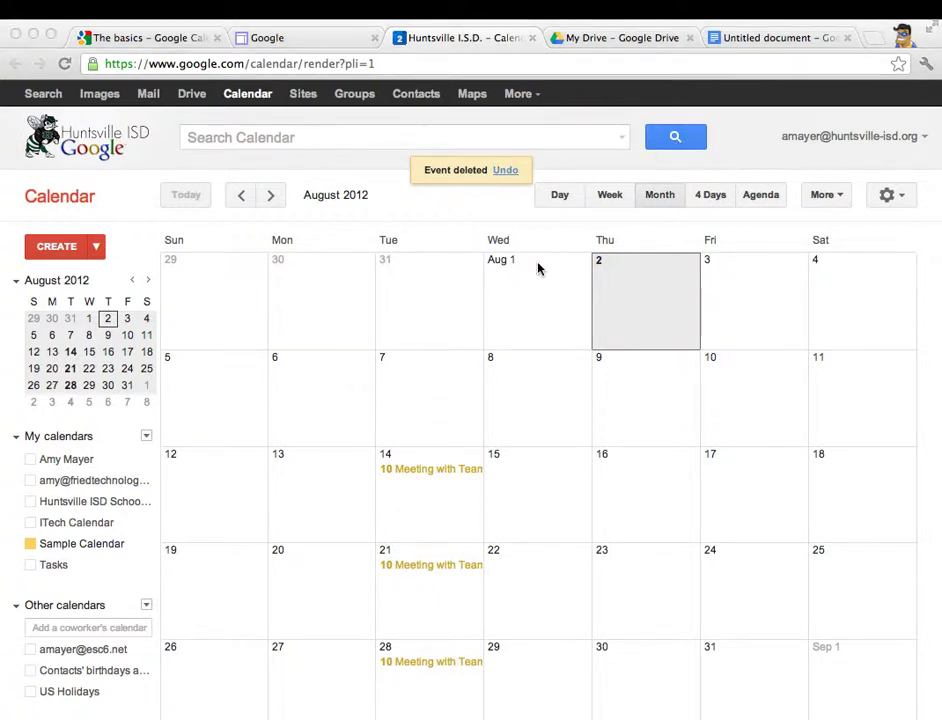
click(90, 523)
click(95, 543)
click(90, 525)
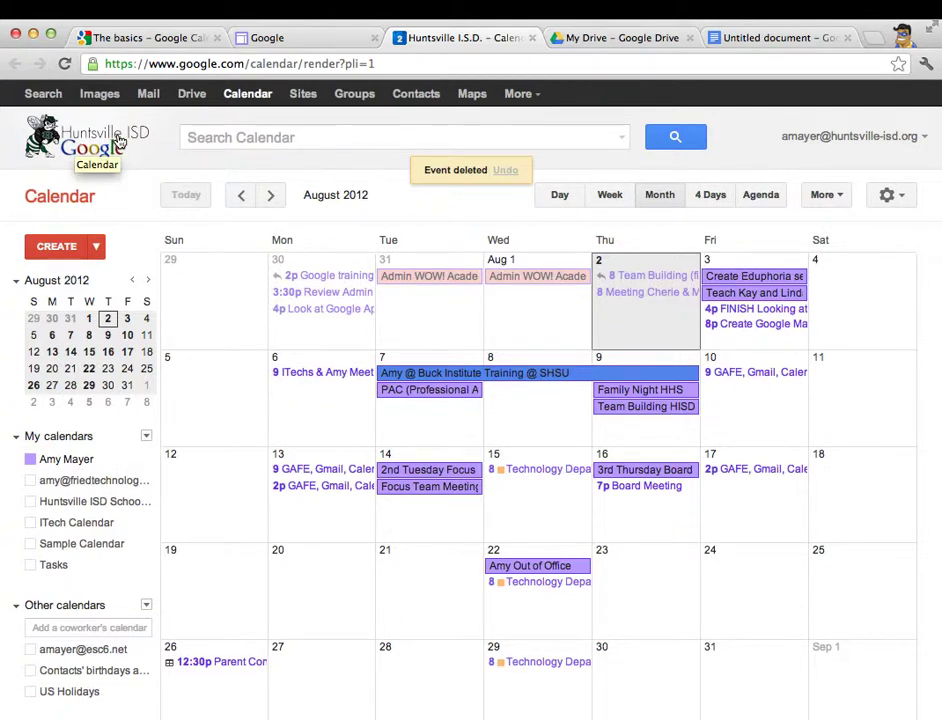
click(66, 484)
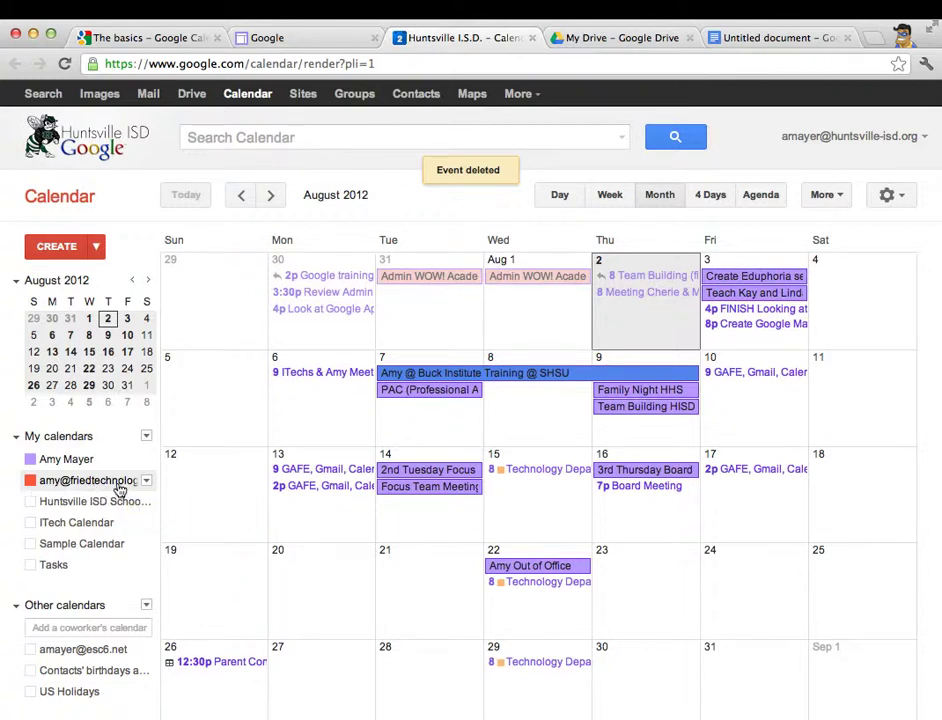
click(118, 484)
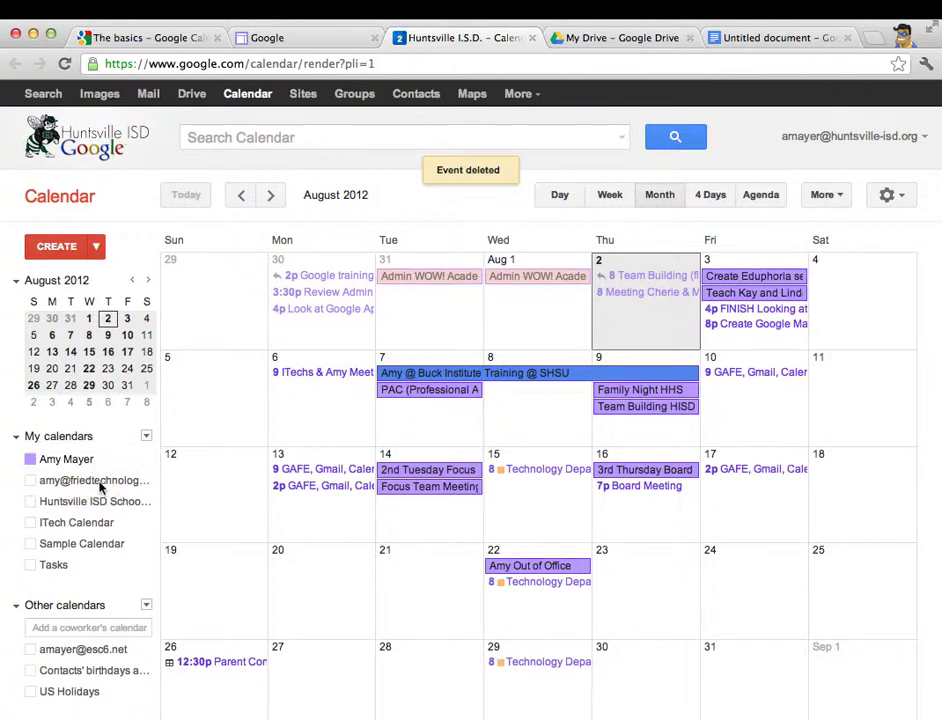
Add a coworker's calendar by searching for the person's name, view it alongside the main calendar, and hide it again
click(62, 627)
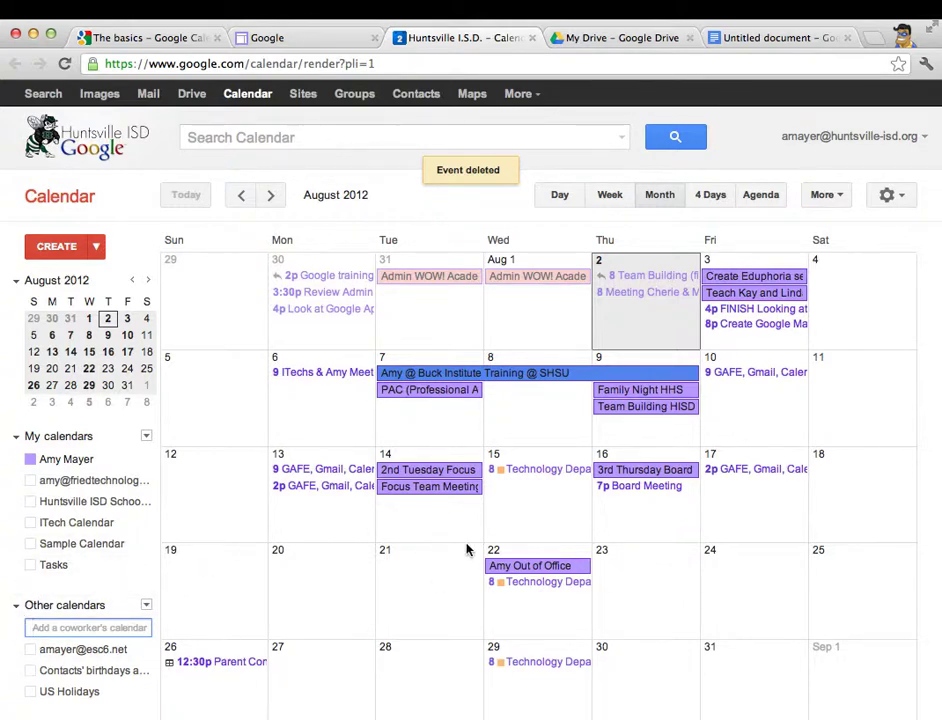
text(cher)
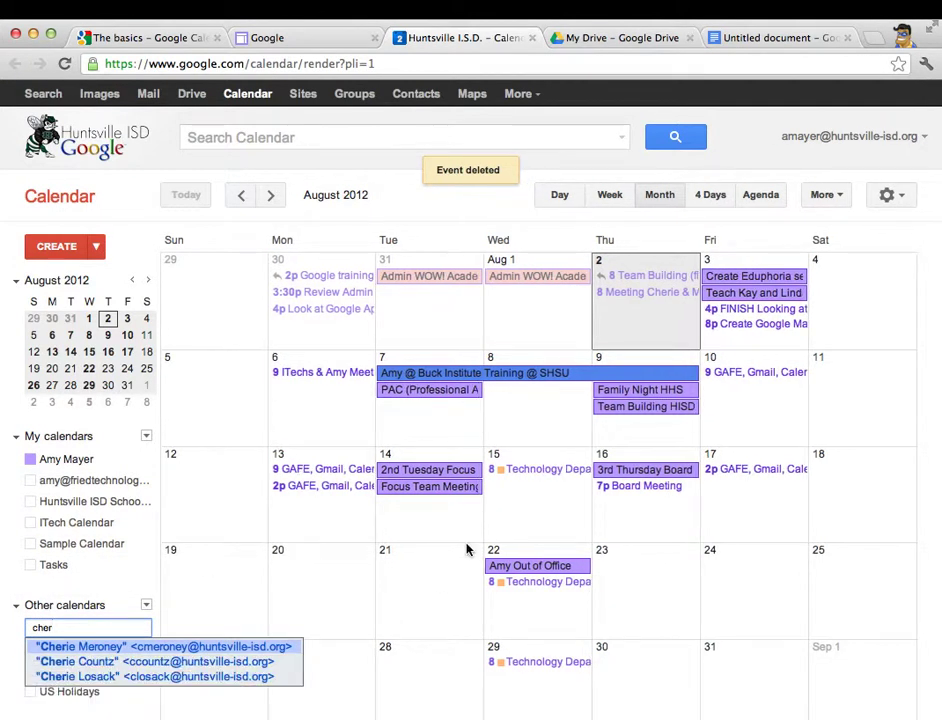
click(160, 647)
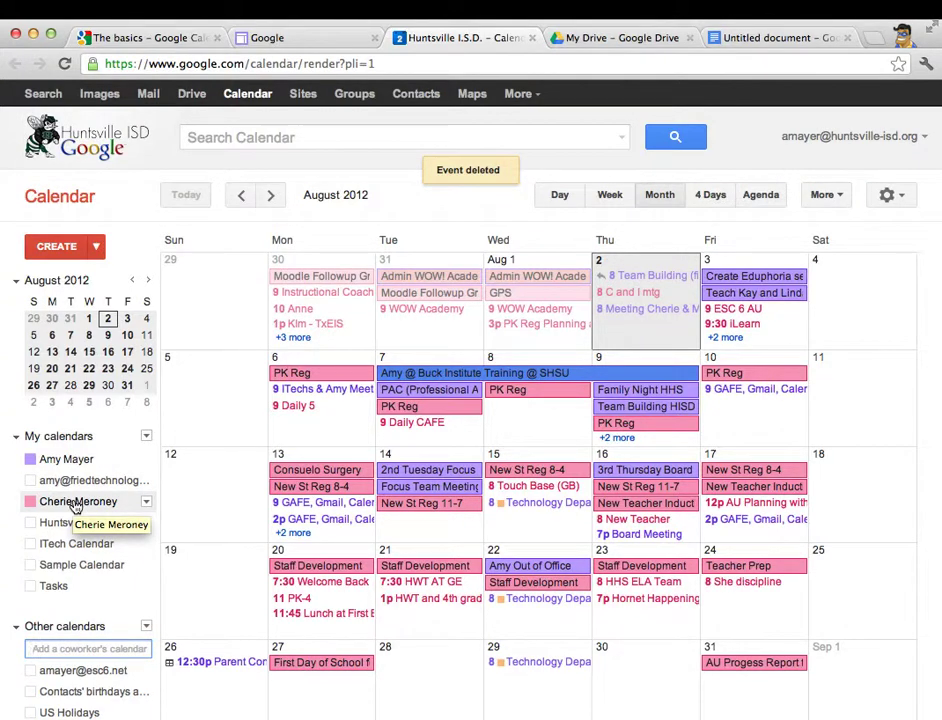
click(75, 502)
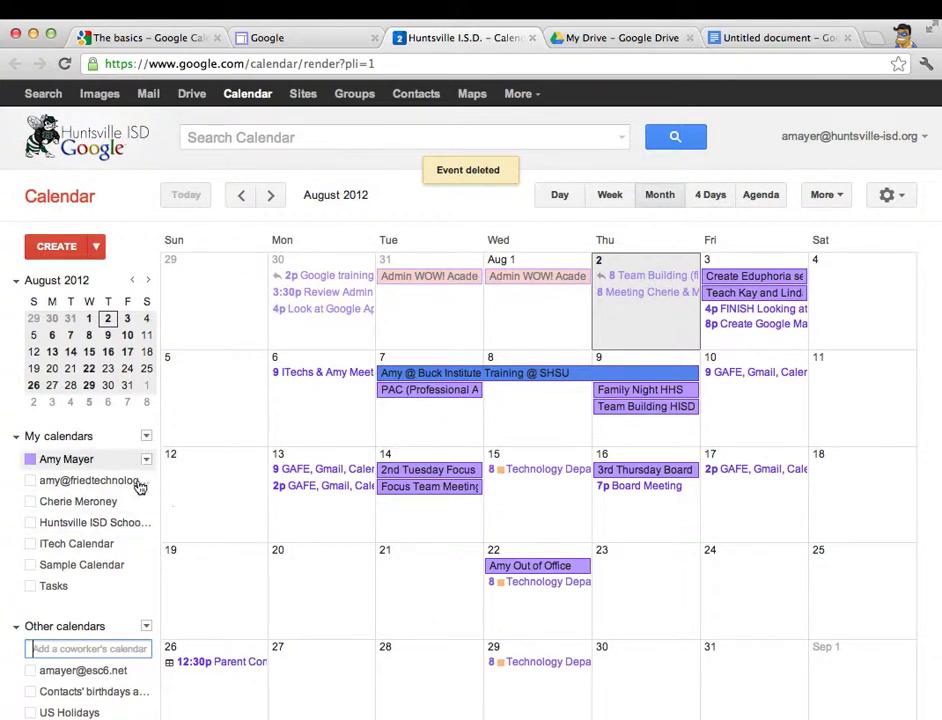
click(146, 436)
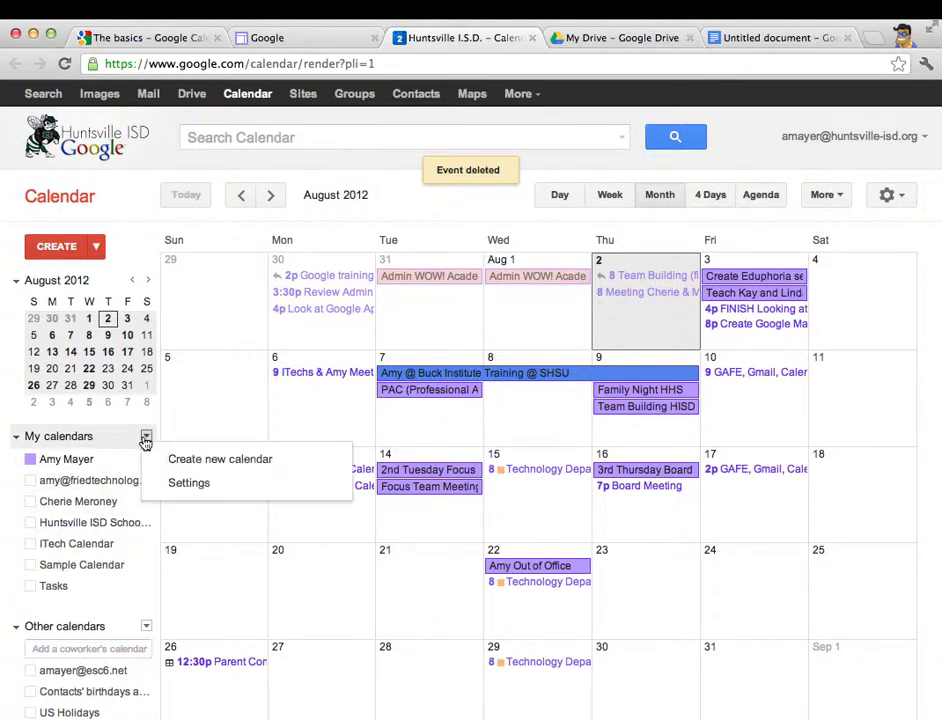
click(194, 466)
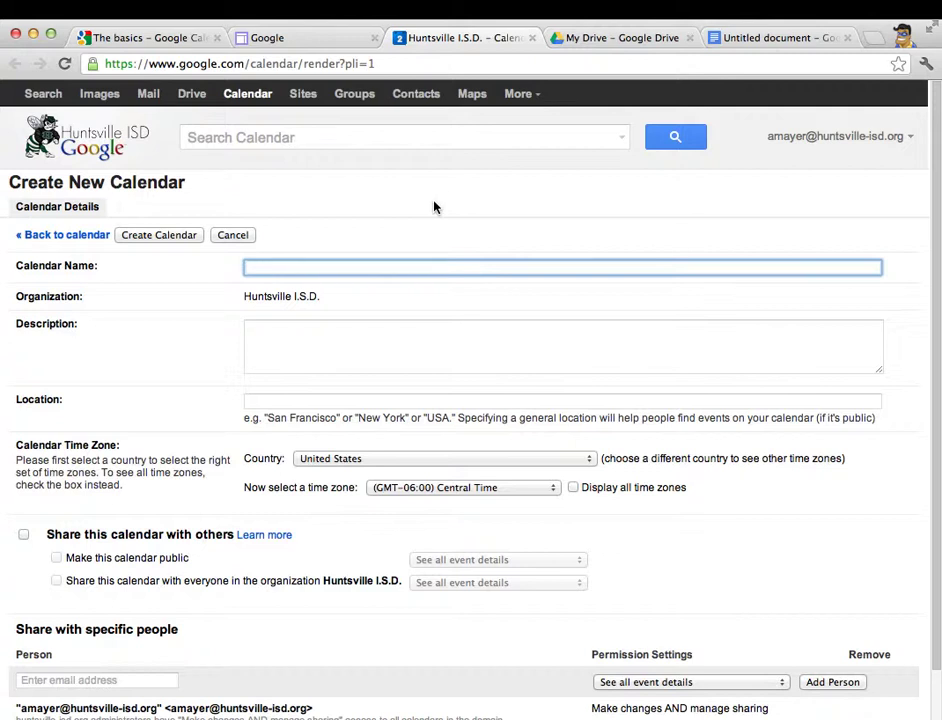
text(Team Tora)
text(ado Calendar)
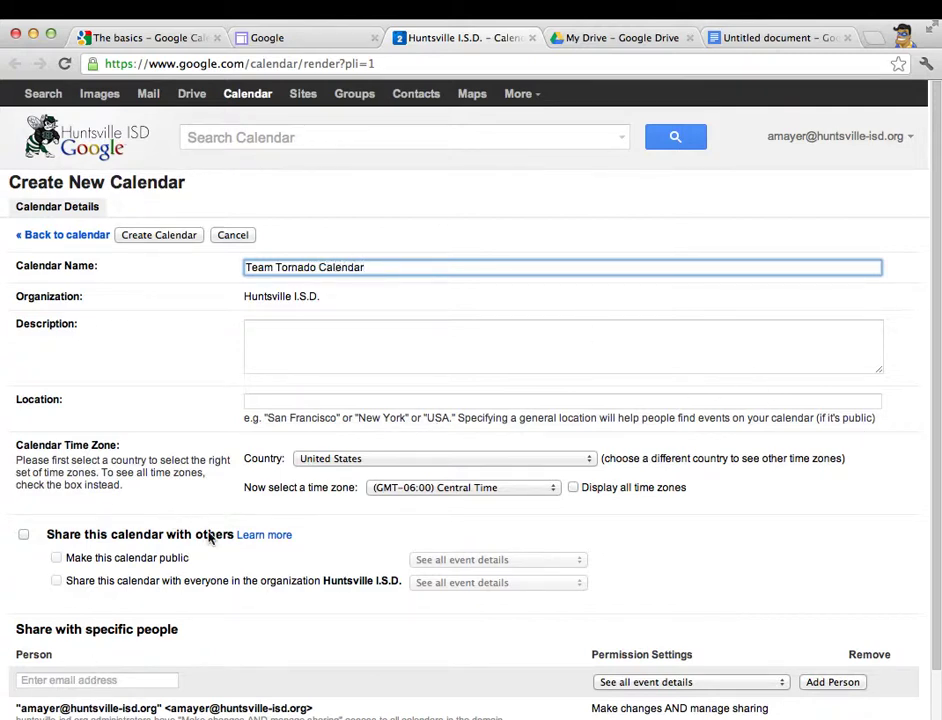
click(244, 236)
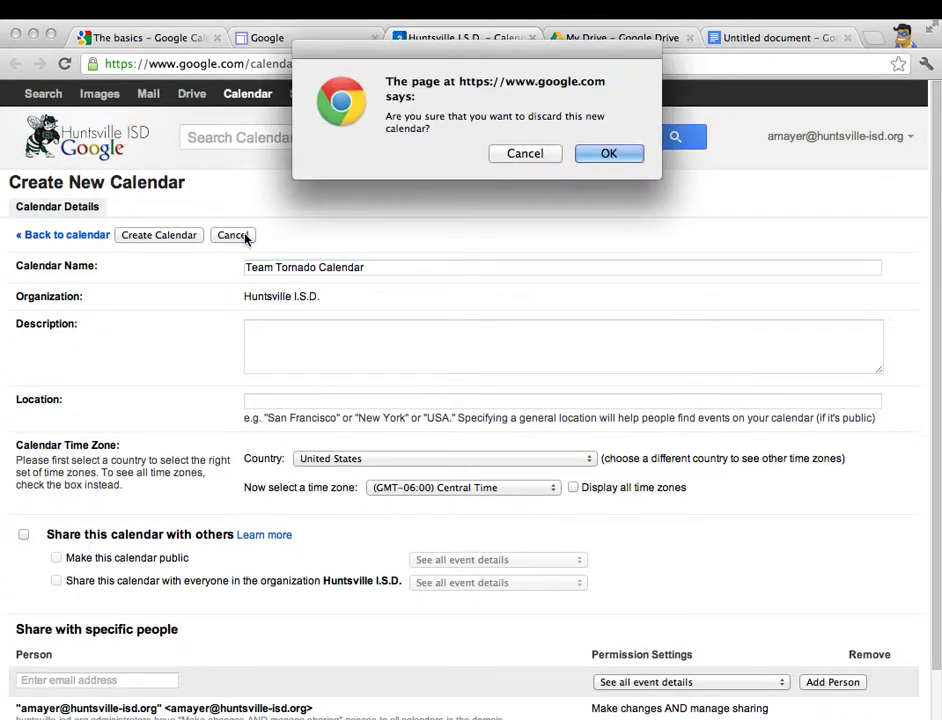
click(605, 155)
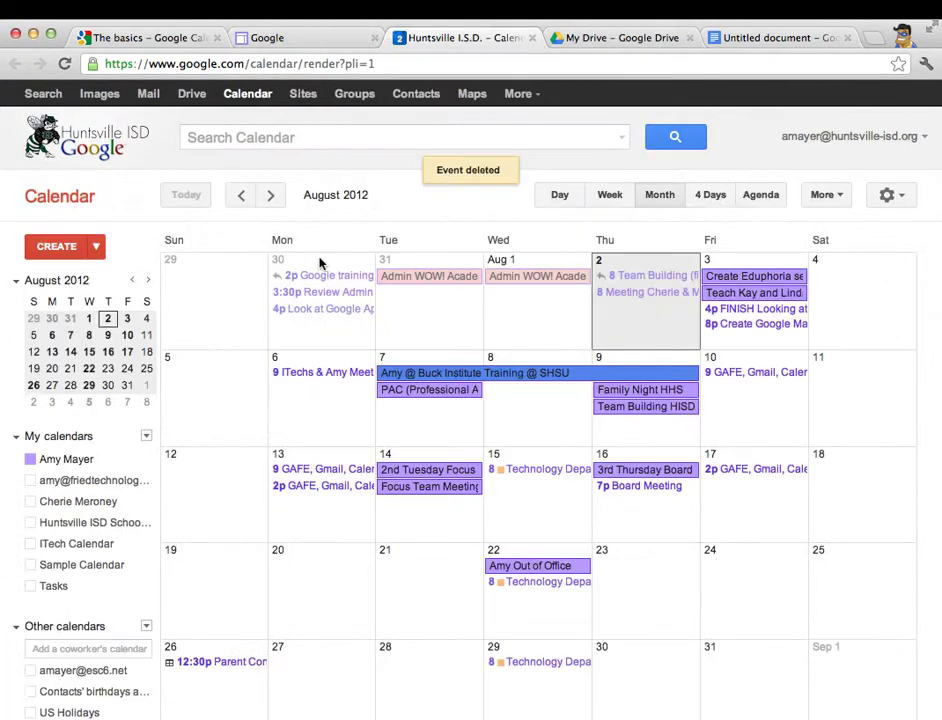
Start a new calendar named Team Tornado and share it publicly with all event details visible
click(146, 437)
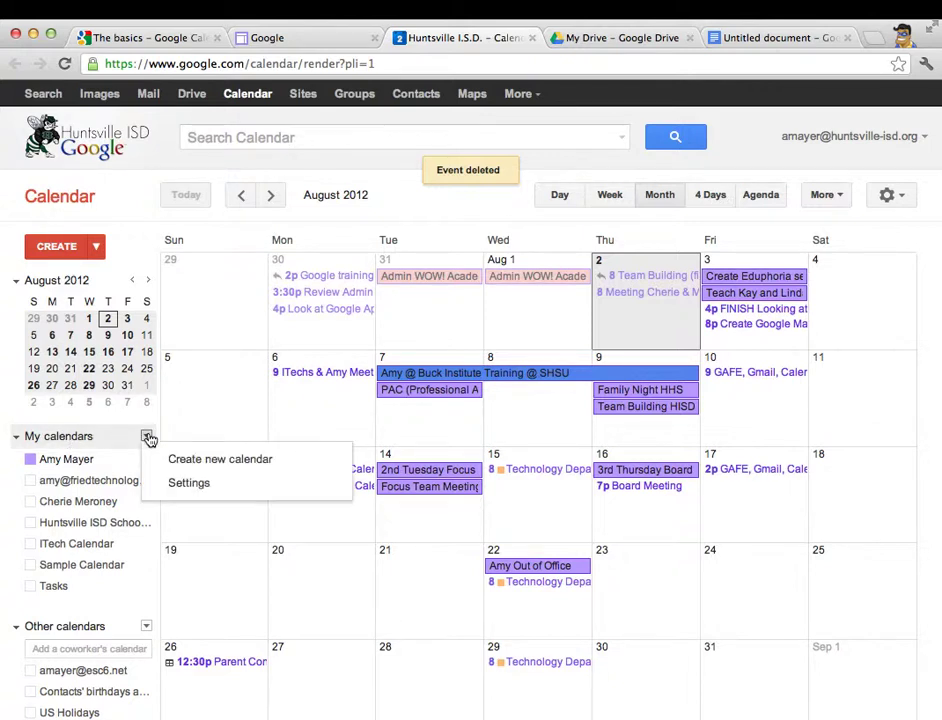
click(242, 466)
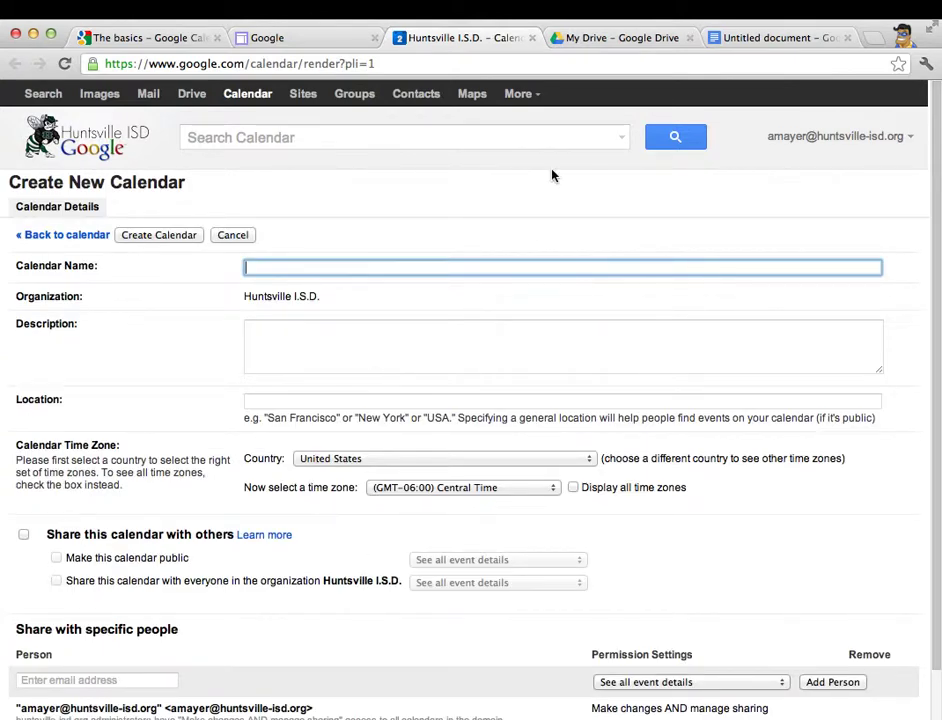
text(Team Tornado Cal)
click(23, 536)
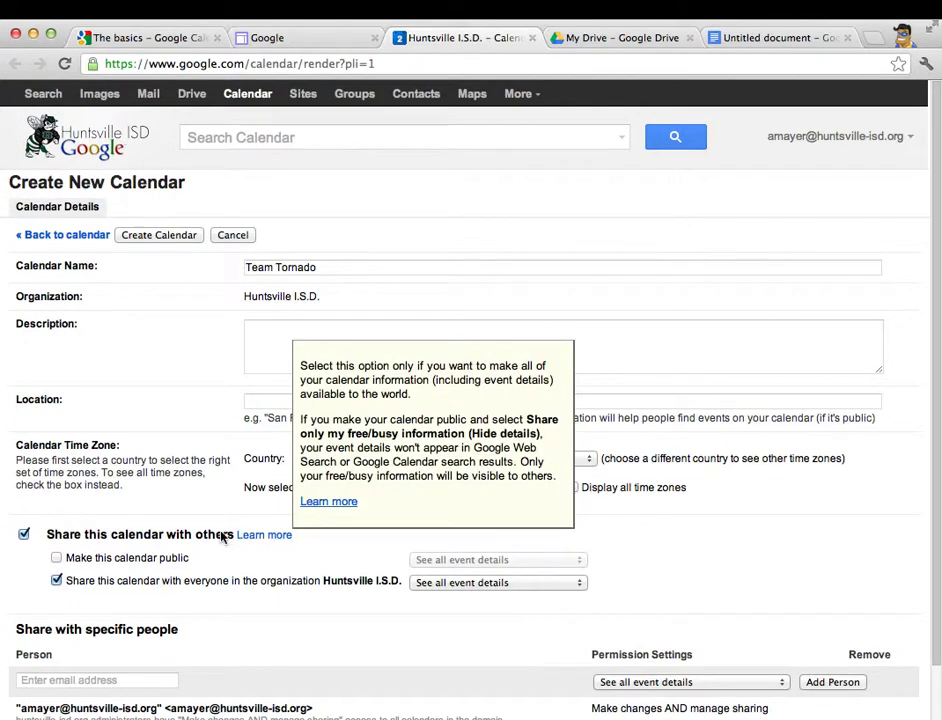
click(56, 557)
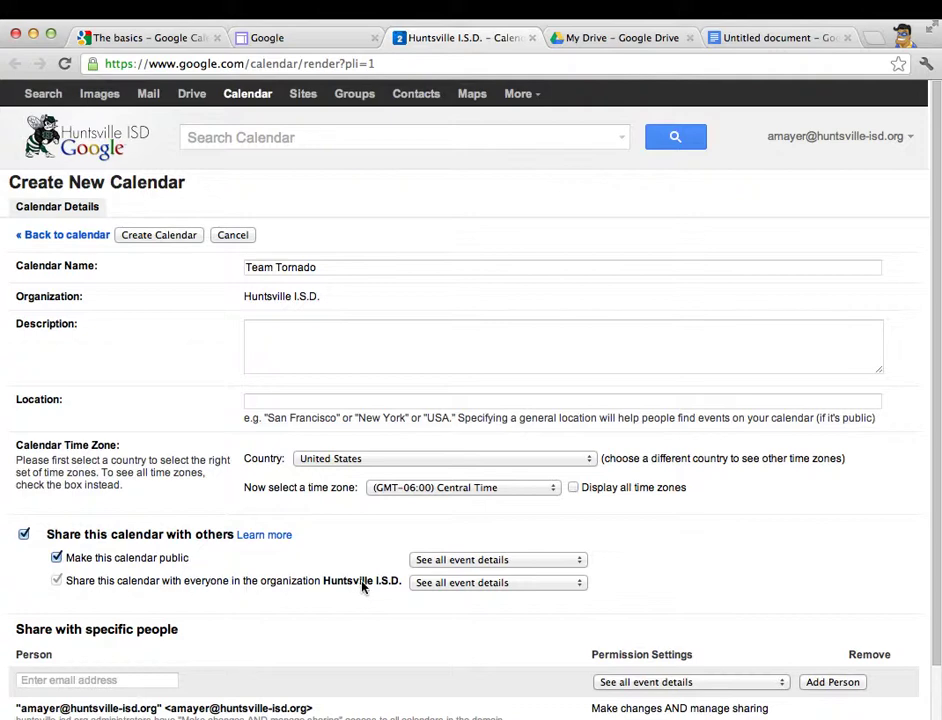
Share the Team Tornado calendar with the first coworker, granting the permission Make changes AND manage sharing
scroll(160, 561, down, 2)
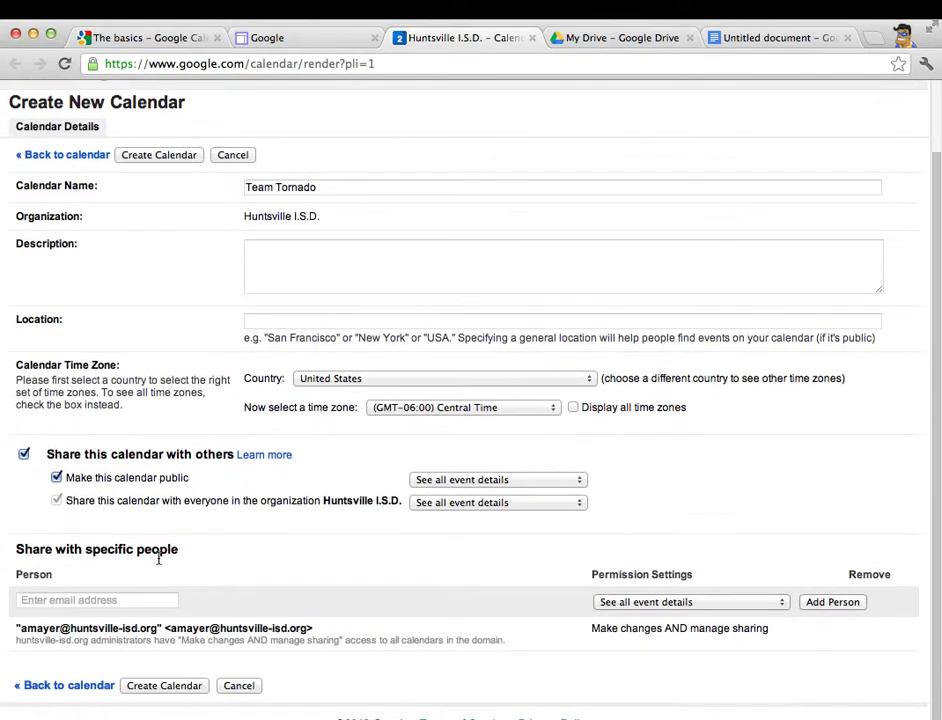
click(40, 600)
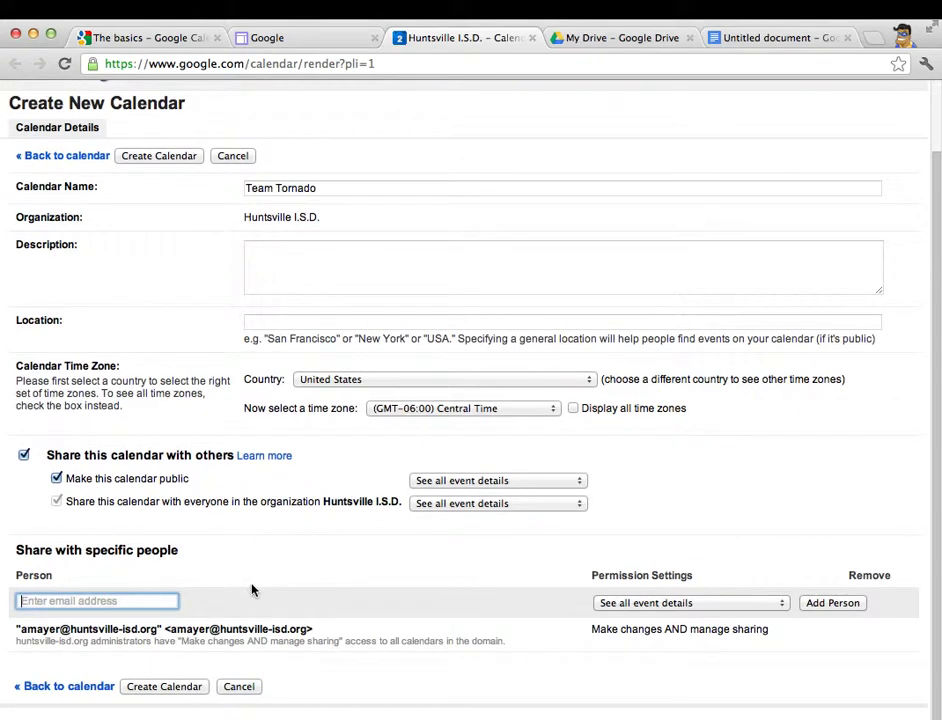
text(cher)
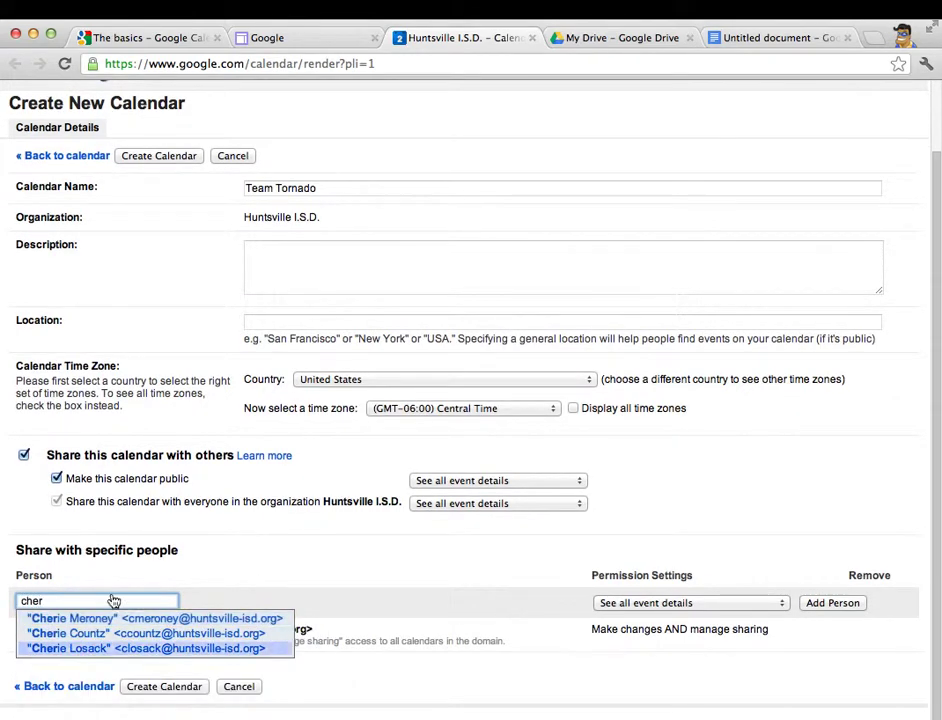
click(95, 620)
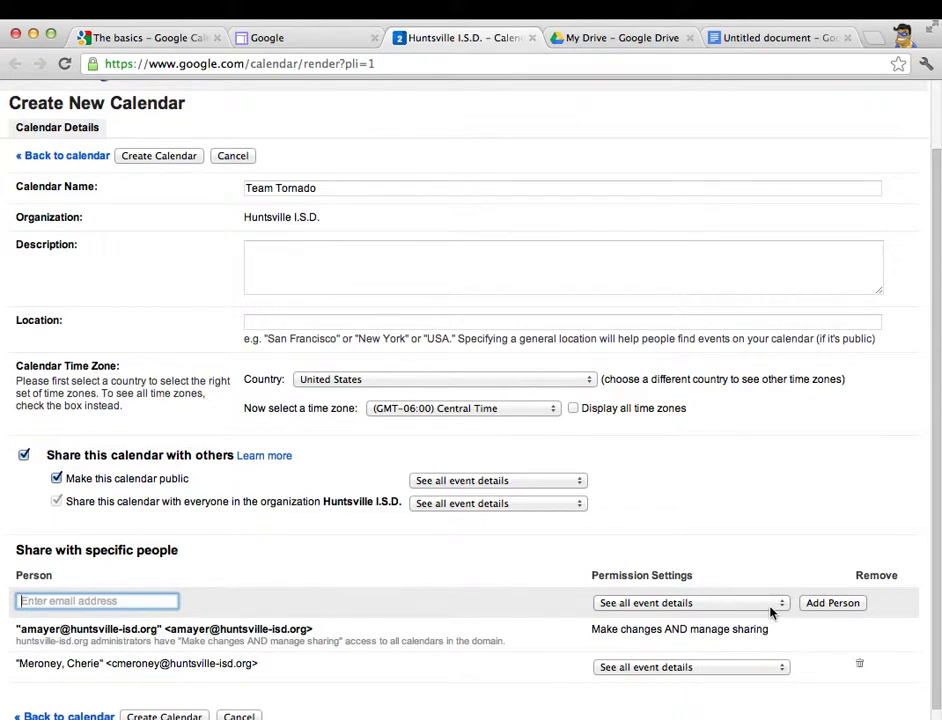
click(751, 668)
click(742, 638)
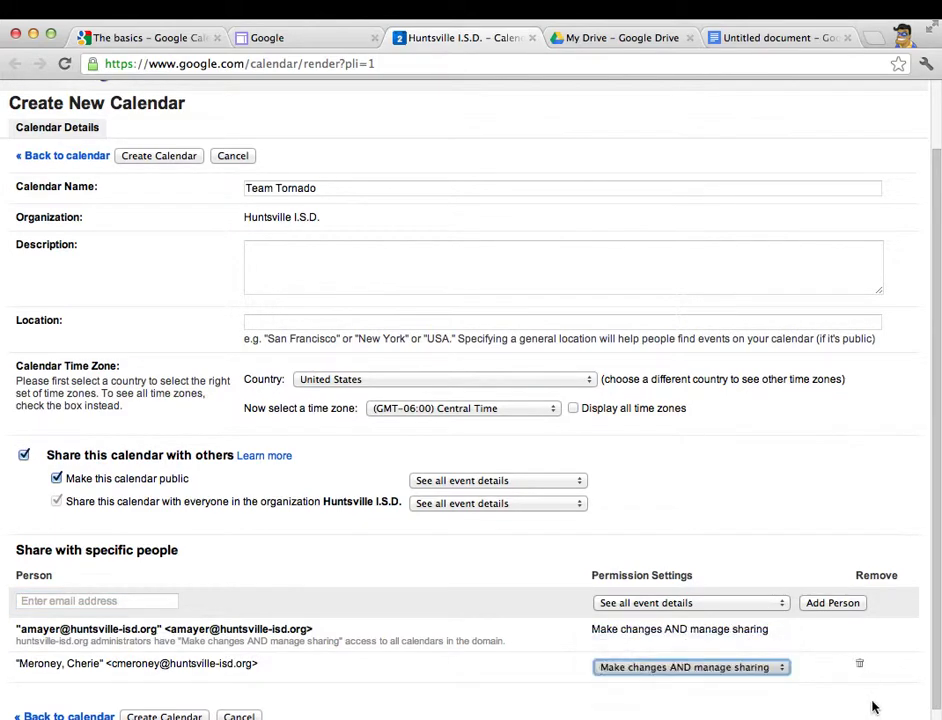
Add a second coworker to the Team Tornado calendar's sharing list with the permission Make changes AND manage sharing
click(95, 601)
text(mari)
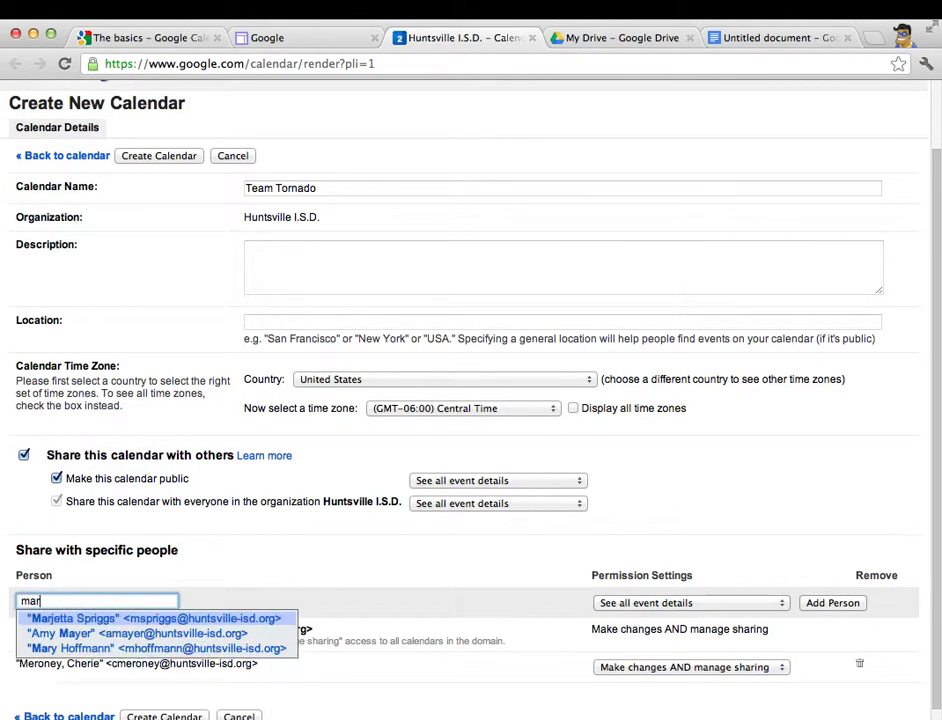
click(231, 616)
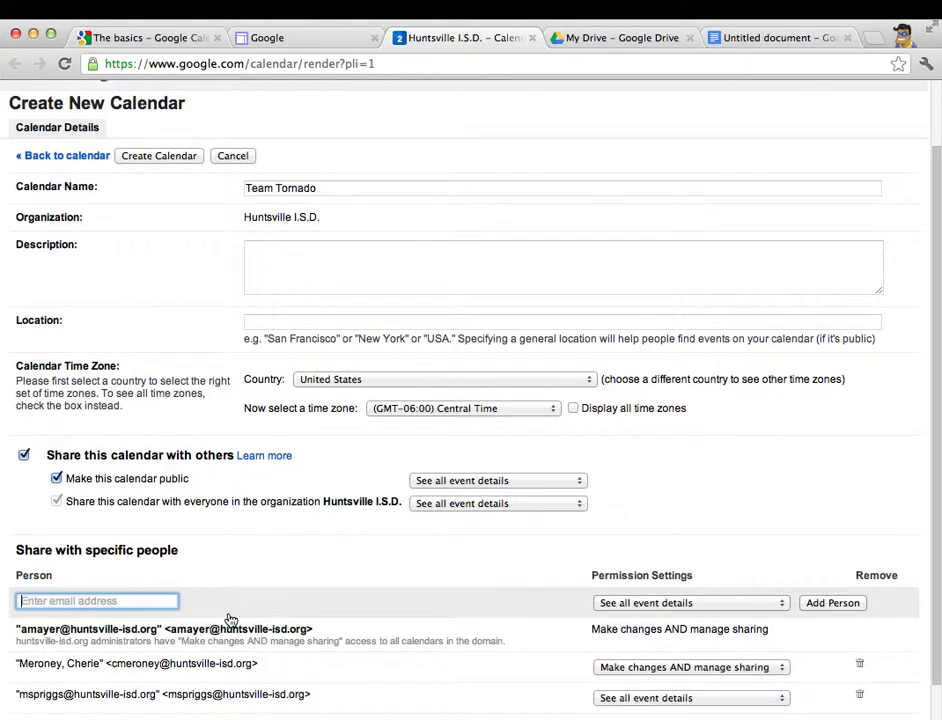
click(692, 694)
click(684, 670)
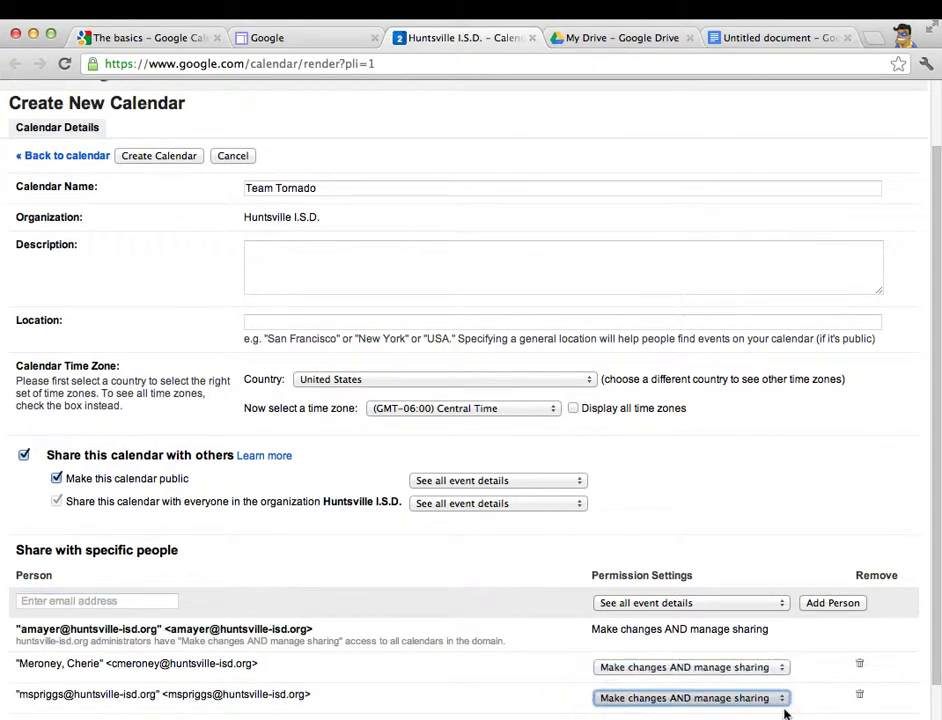
scroll(738, 696, down, 2)
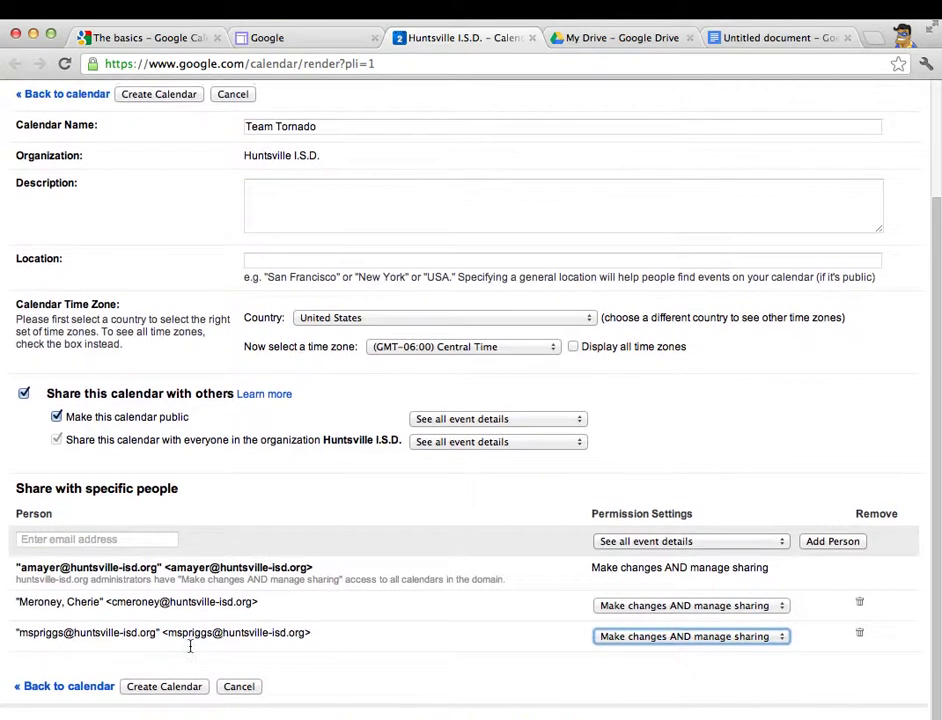
scroll(435, 666, up, 3)
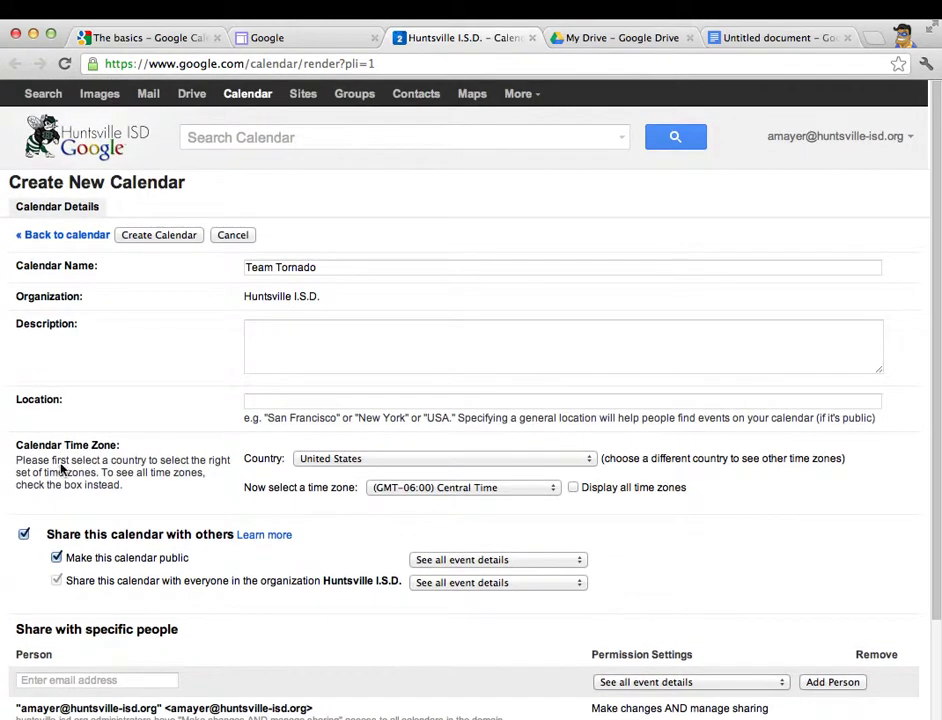
Create the Team Tornado calendar and accept making all its events publicly visible
scroll(270, 430, down, 3)
click(175, 686)
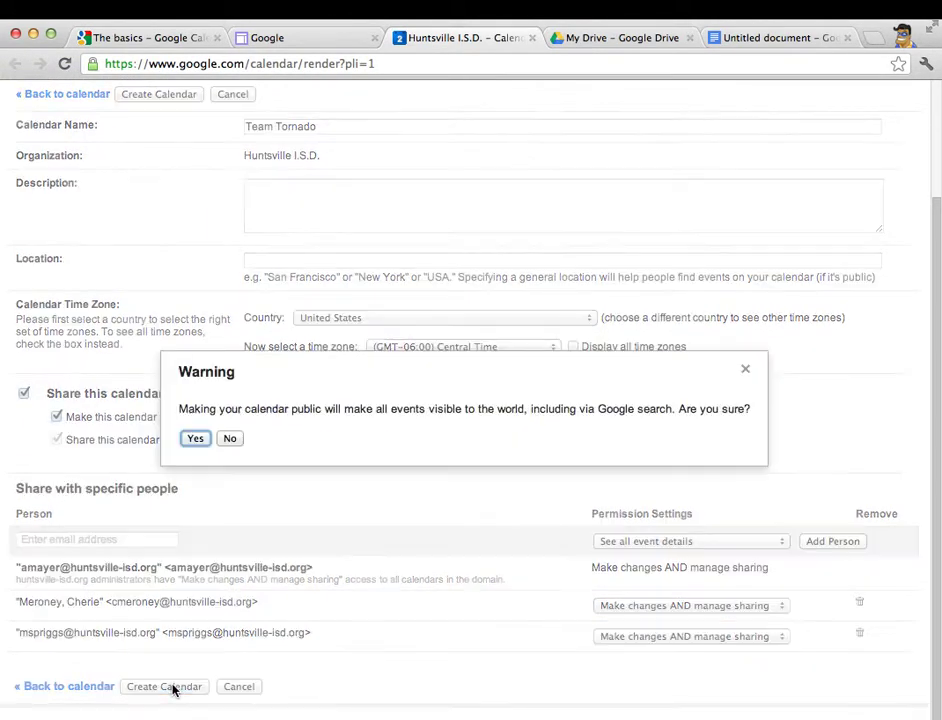
click(202, 441)
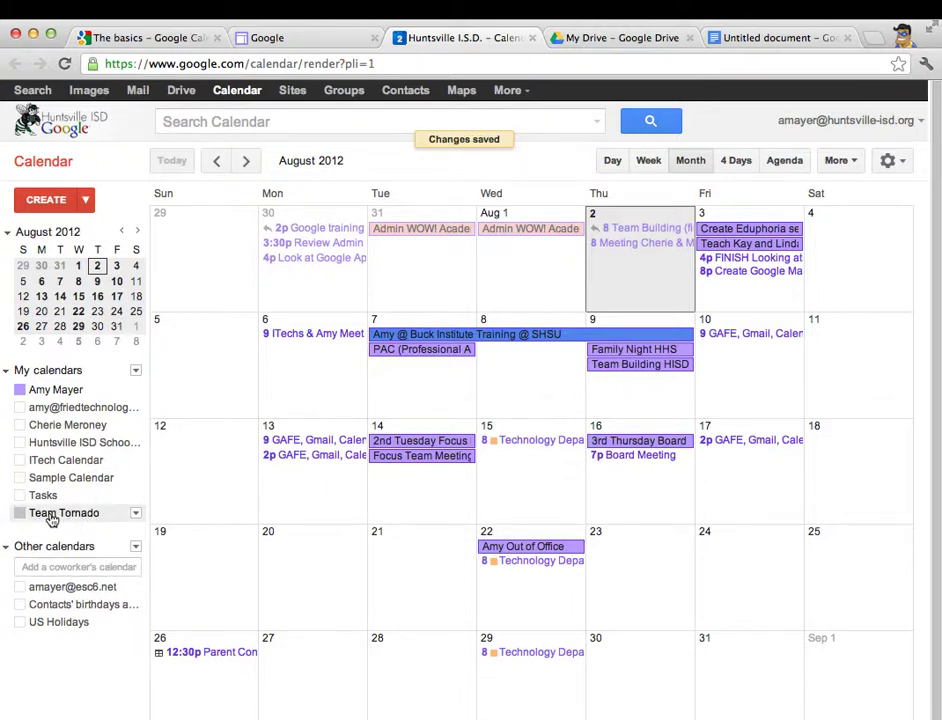
Display only the Team Tornado calendar and turn the main personal calendar back on
click(136, 513)
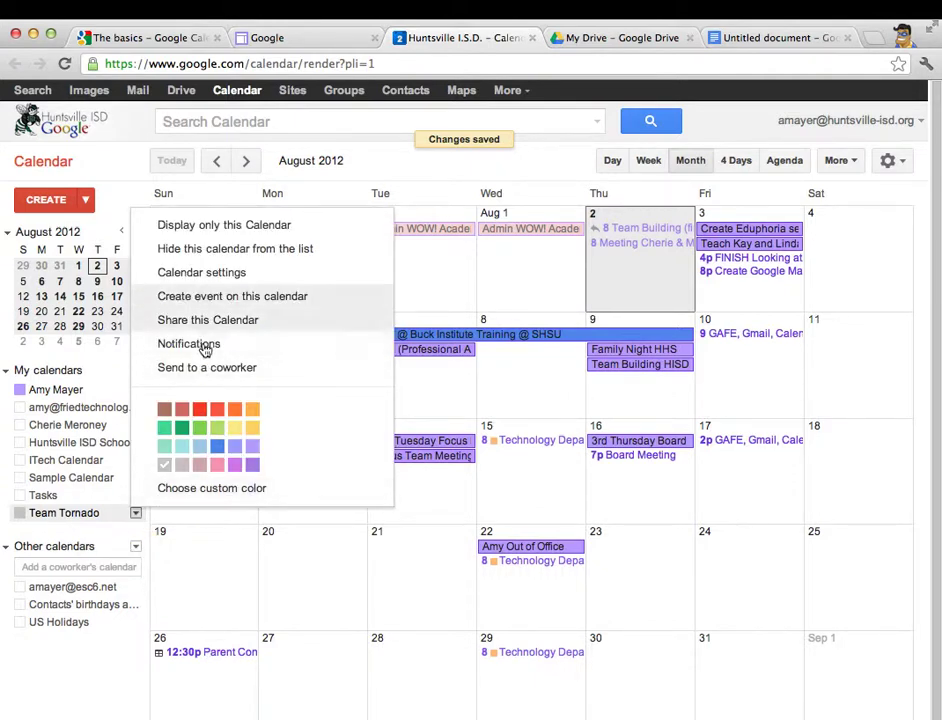
click(227, 226)
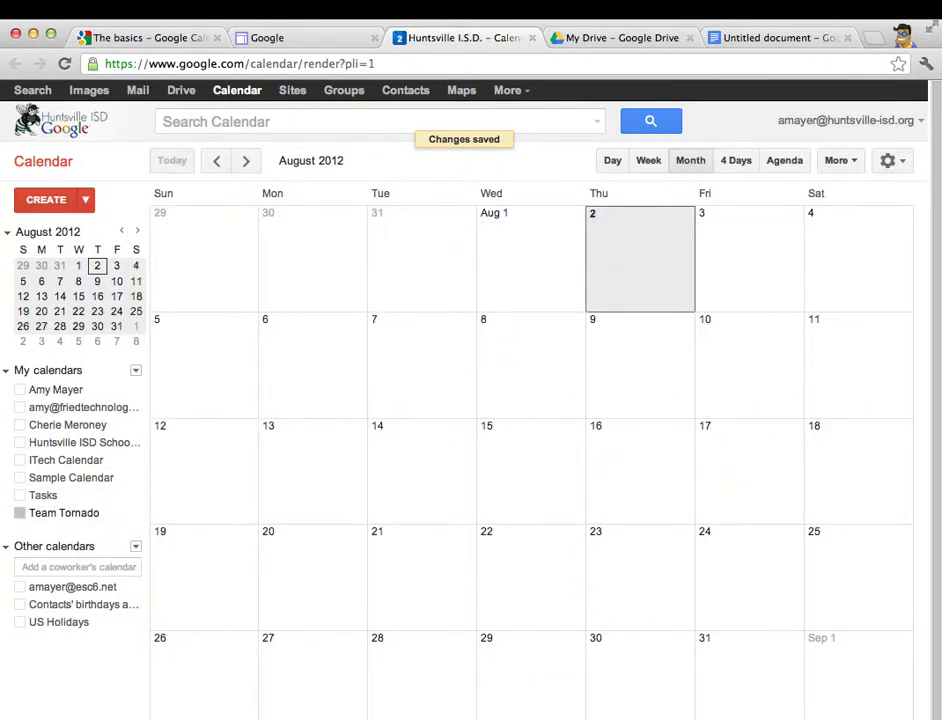
click(56, 389)
Check which calendars a new event on Sunday, August 5 can be assigned to, without creating the event
click(242, 378)
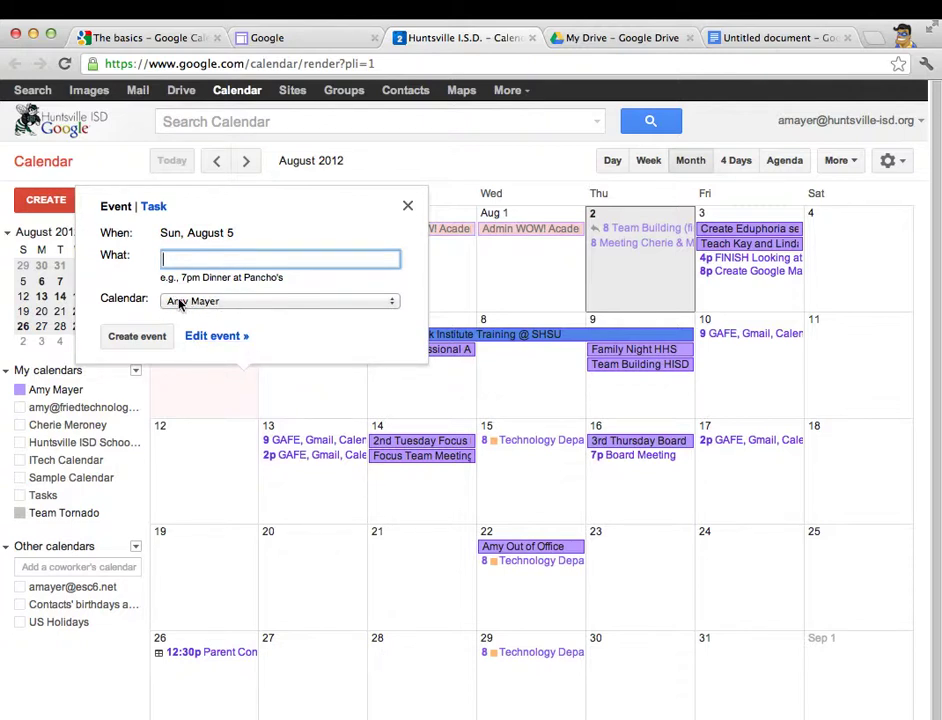
click(213, 302)
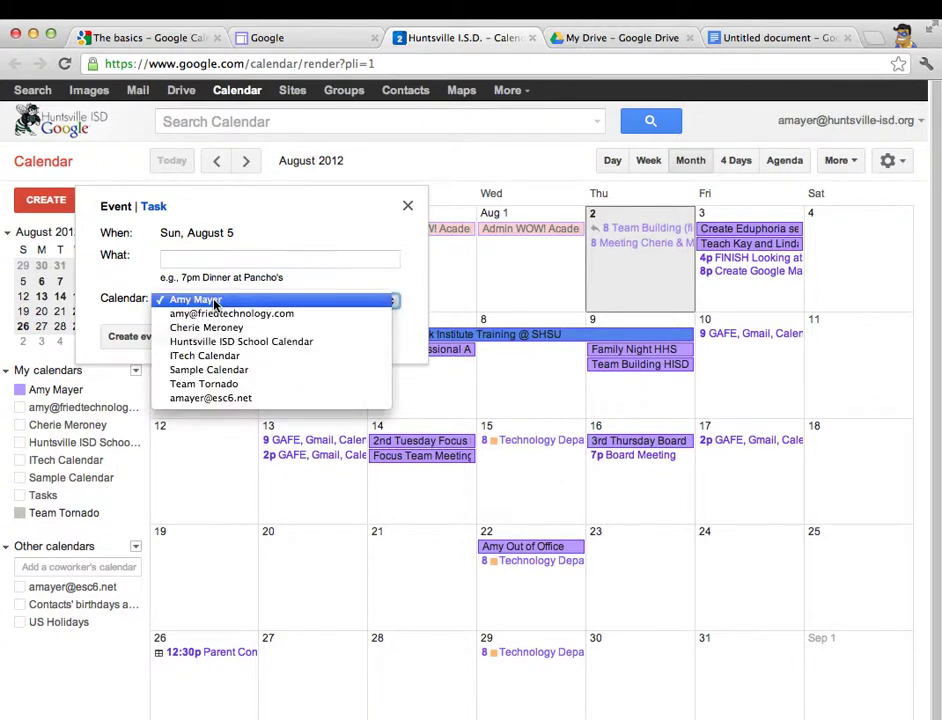
click(213, 302)
click(407, 206)
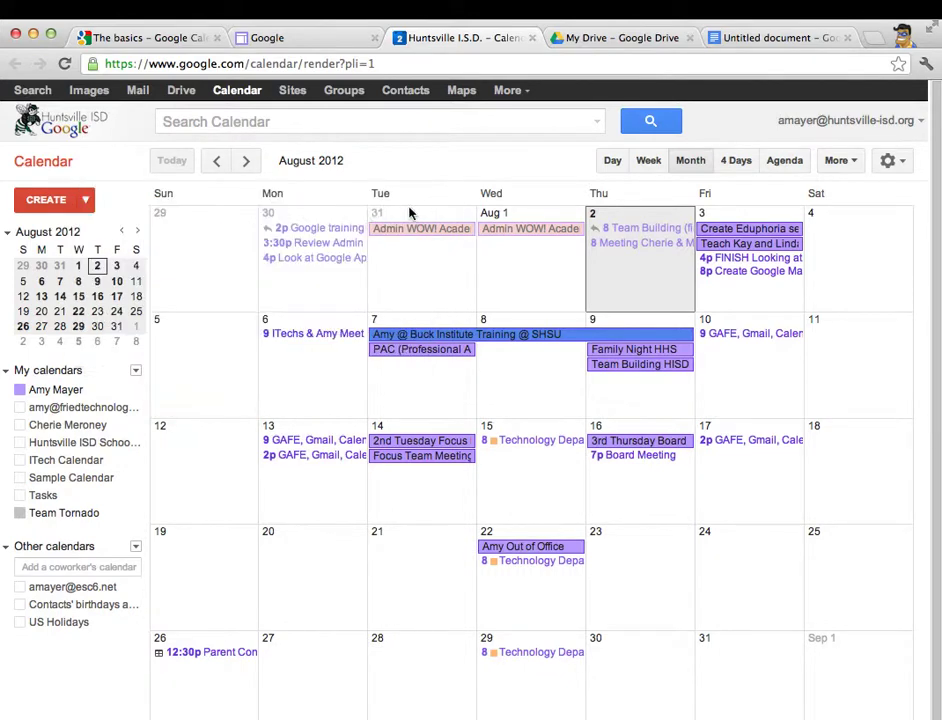
Display only the Team Tornado calendar and check which calendar a new event on August 21 is assigned to by default
click(135, 512)
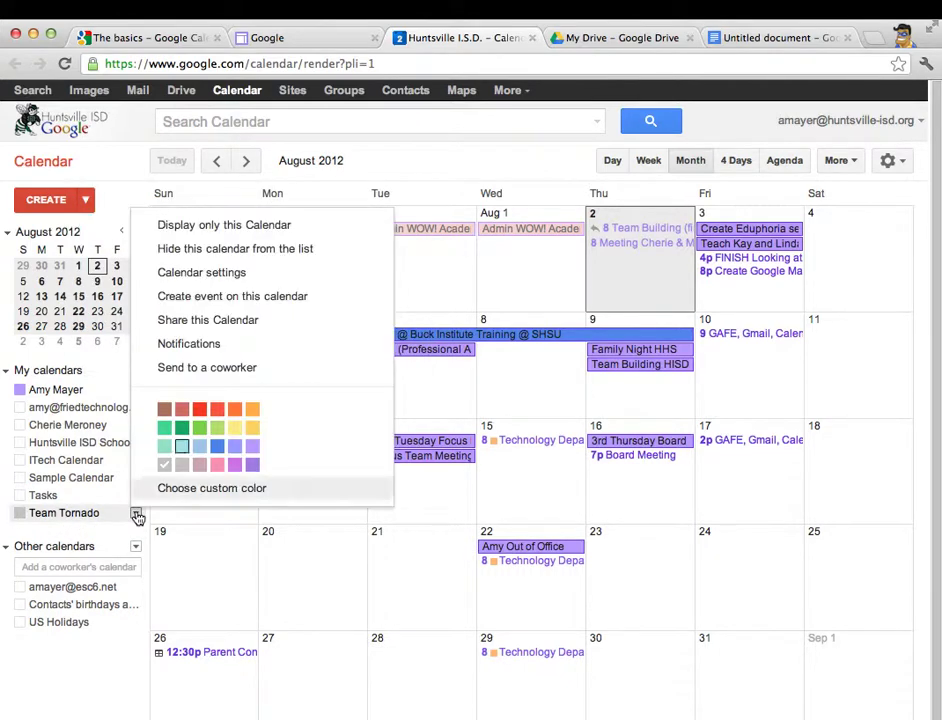
click(273, 215)
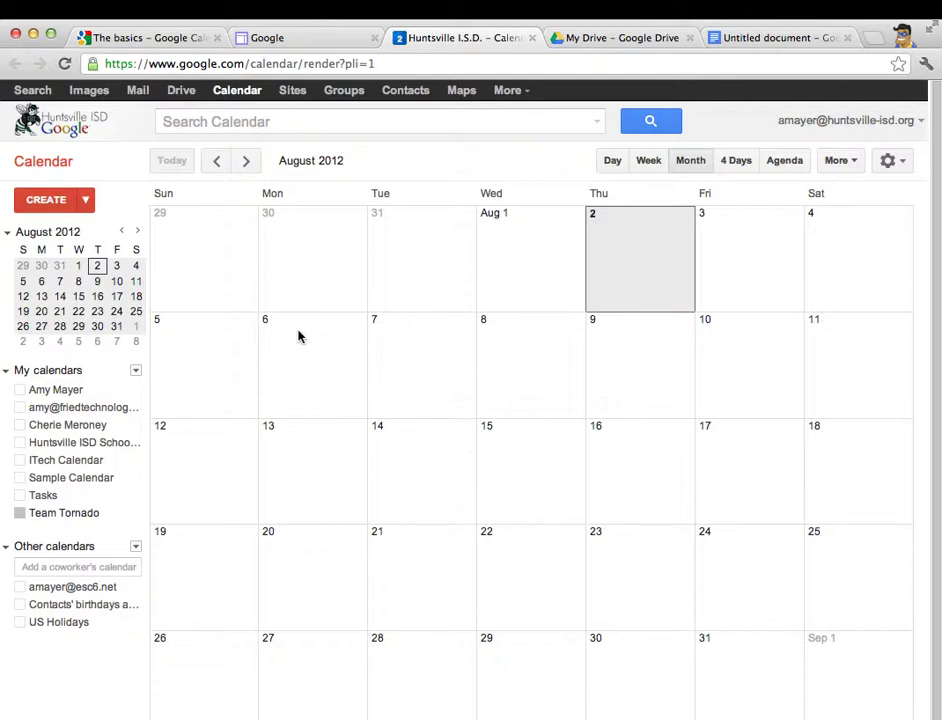
click(405, 554)
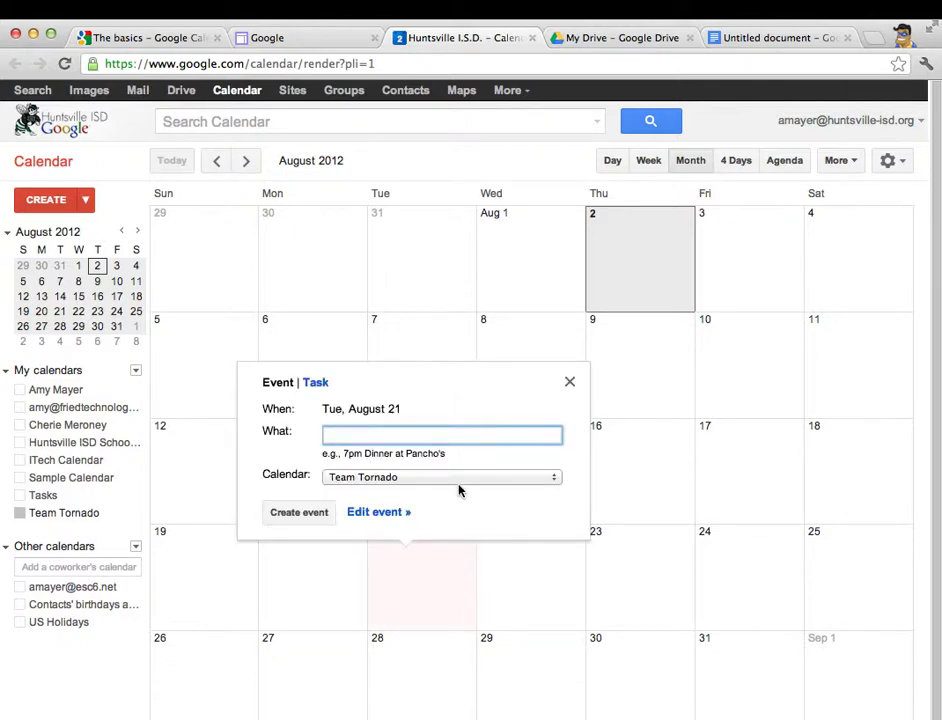
click(570, 385)
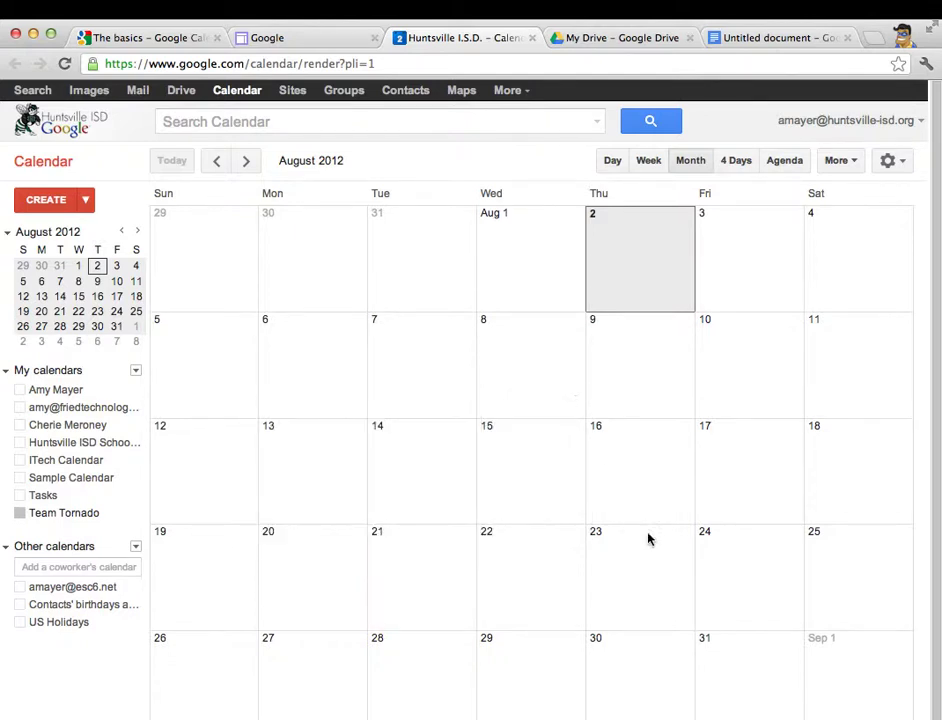
Add an all-day event named Math Test on August 24 to the Team Tornado calendar with the green event color
click(745, 552)
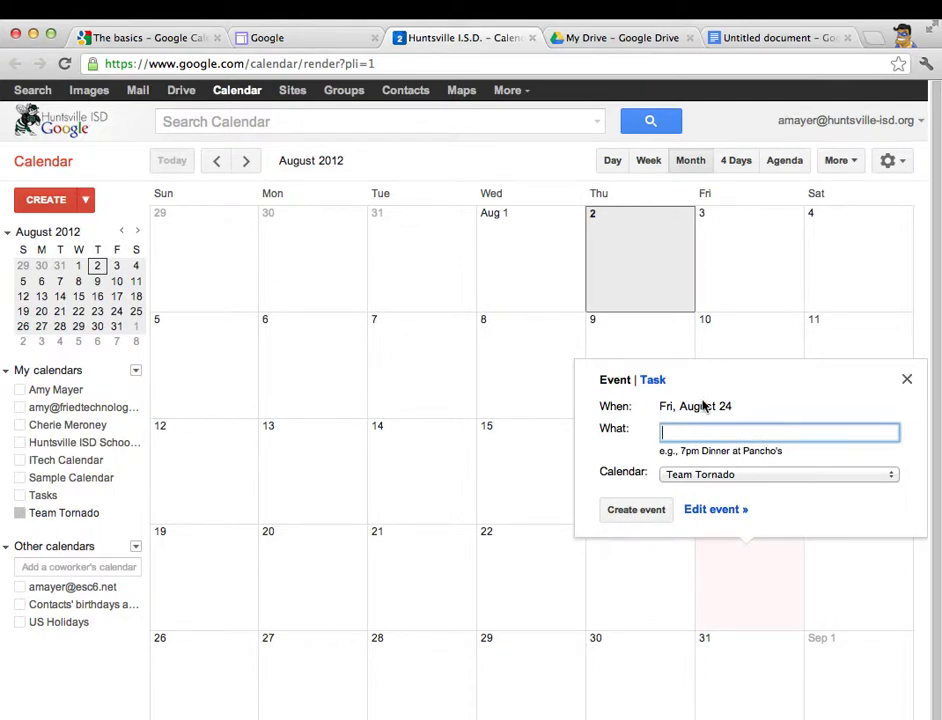
click(716, 509)
text(Ma)
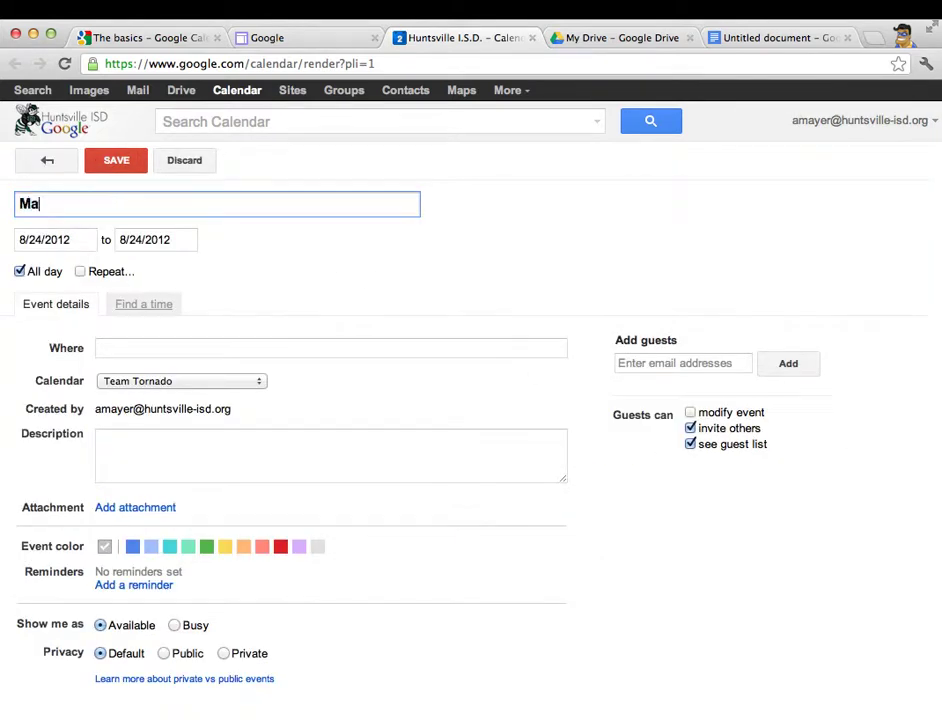
text(th Test)
click(206, 546)
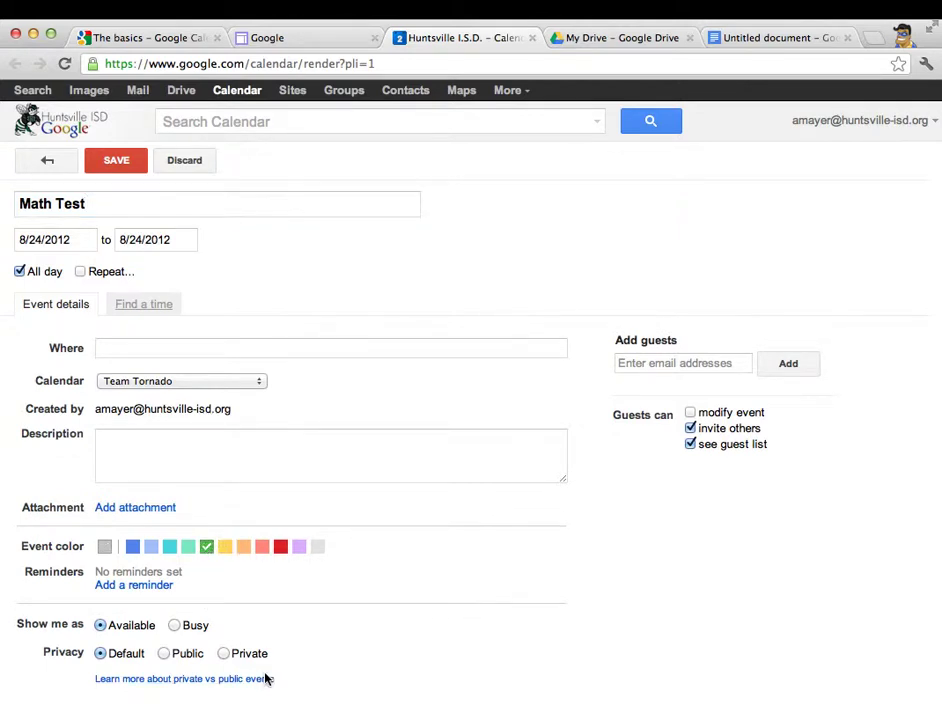
click(116, 163)
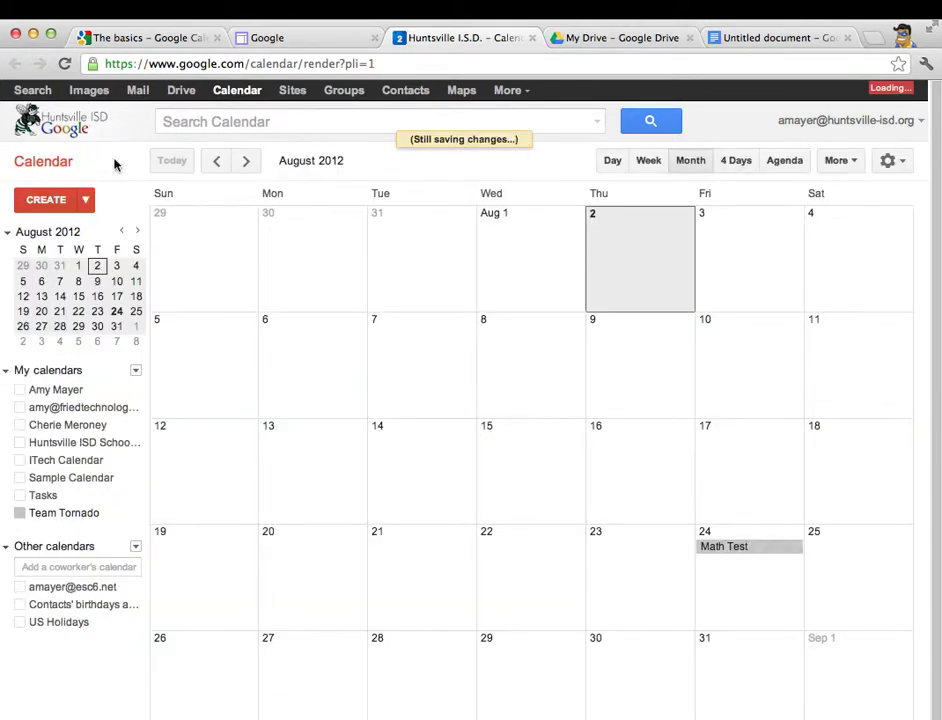
Add an all-day event named Language Arts Test on August 24 to the Team Tornado calendar with the dark blue event color
click(740, 584)
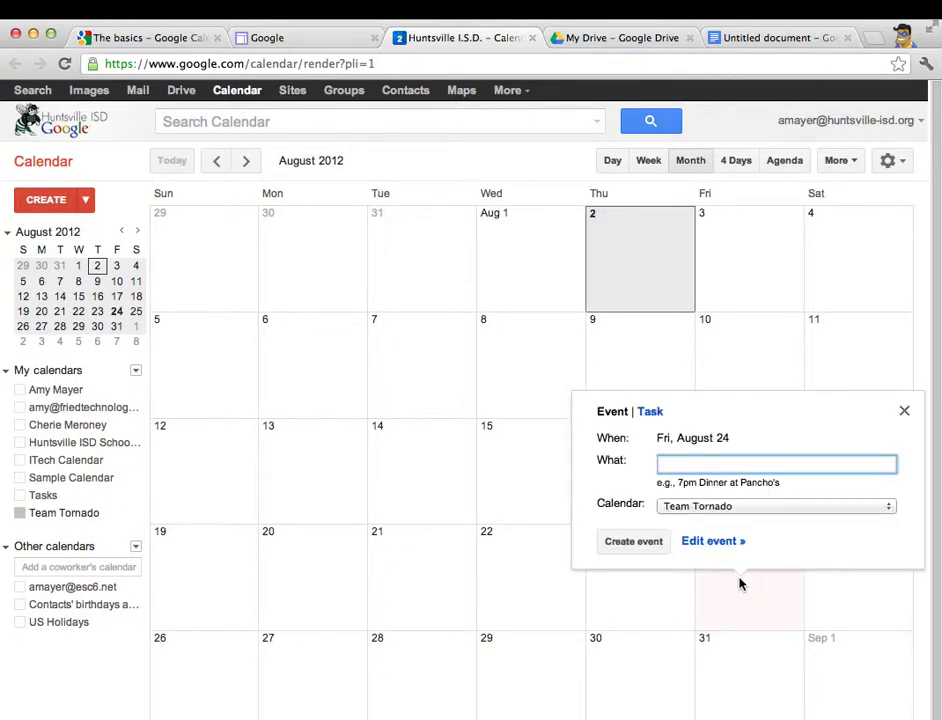
click(716, 541)
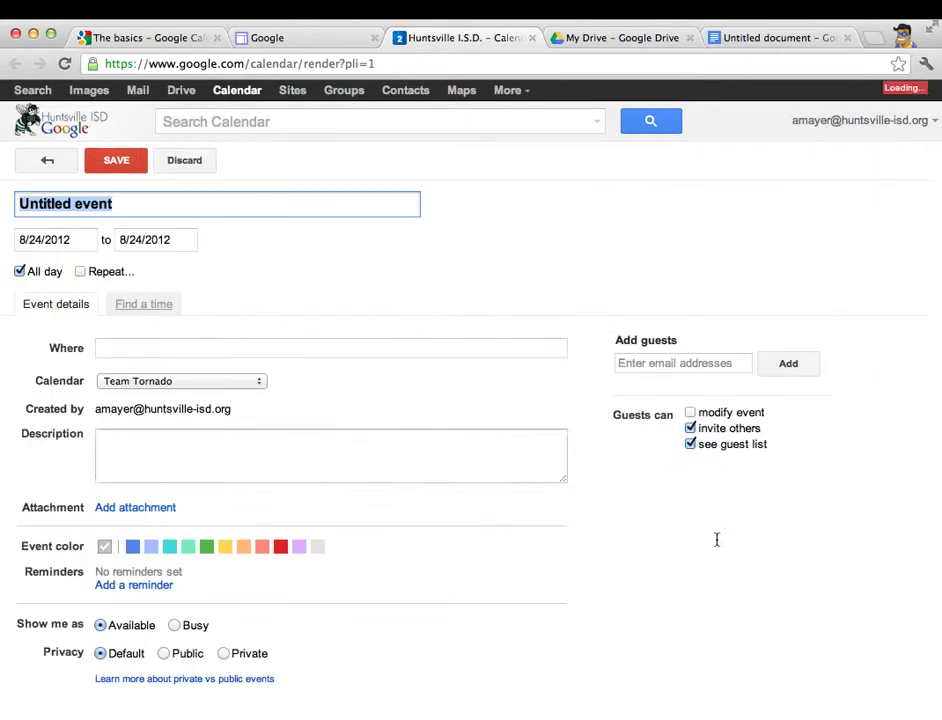
text(Lan)
text(gu)
key(BackSpace)
text(uage Arts Tests)
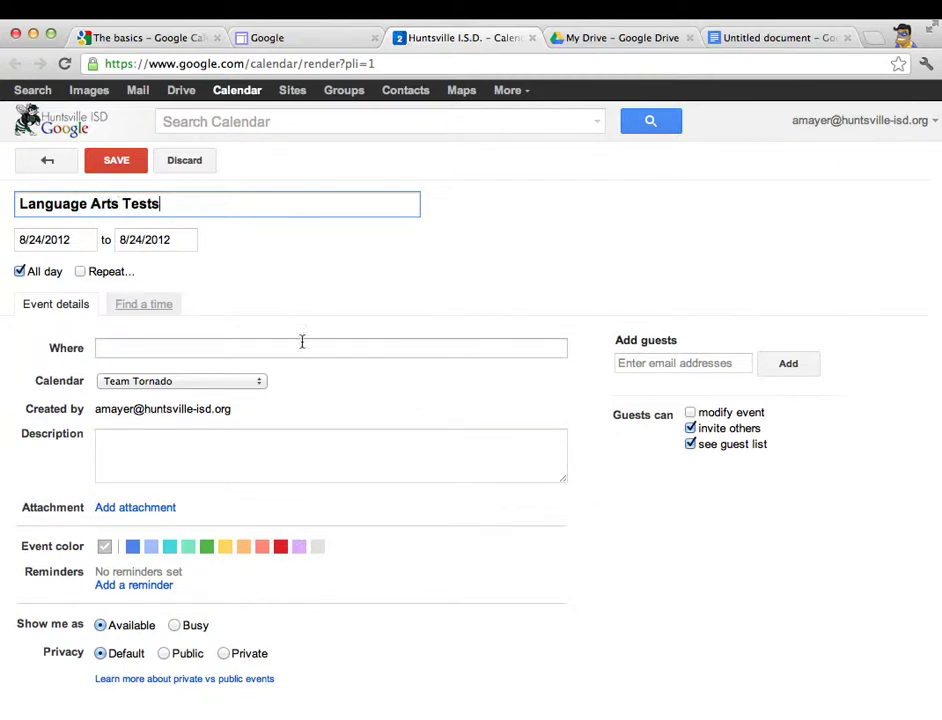
key(BackSpace)
click(133, 547)
click(128, 162)
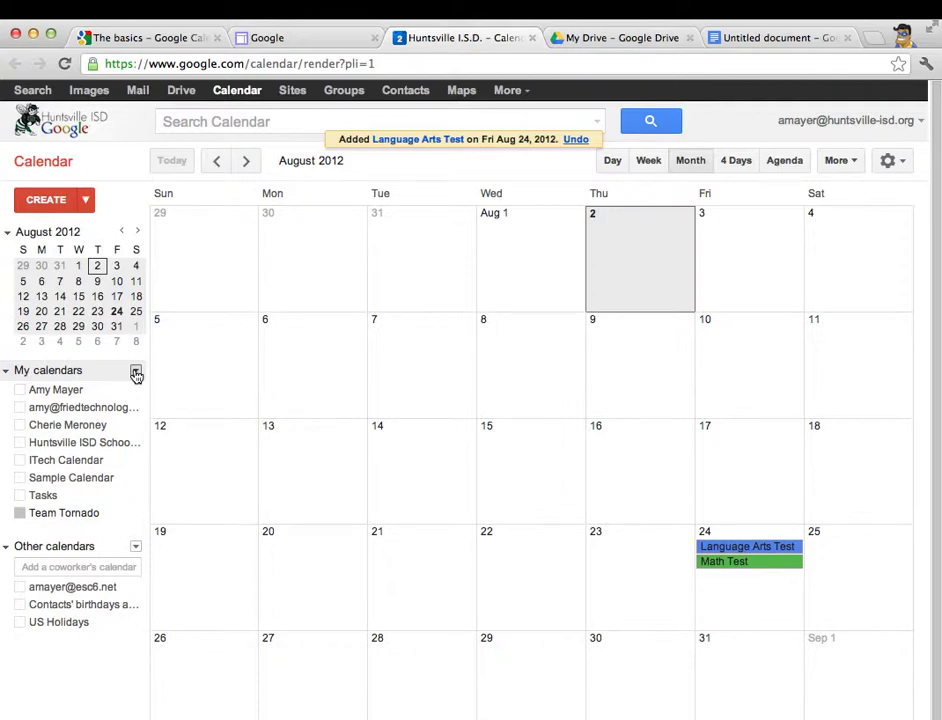
Find the HTML calendar address in the Team Tornado calendar's settings and open the public calendar page
click(136, 372)
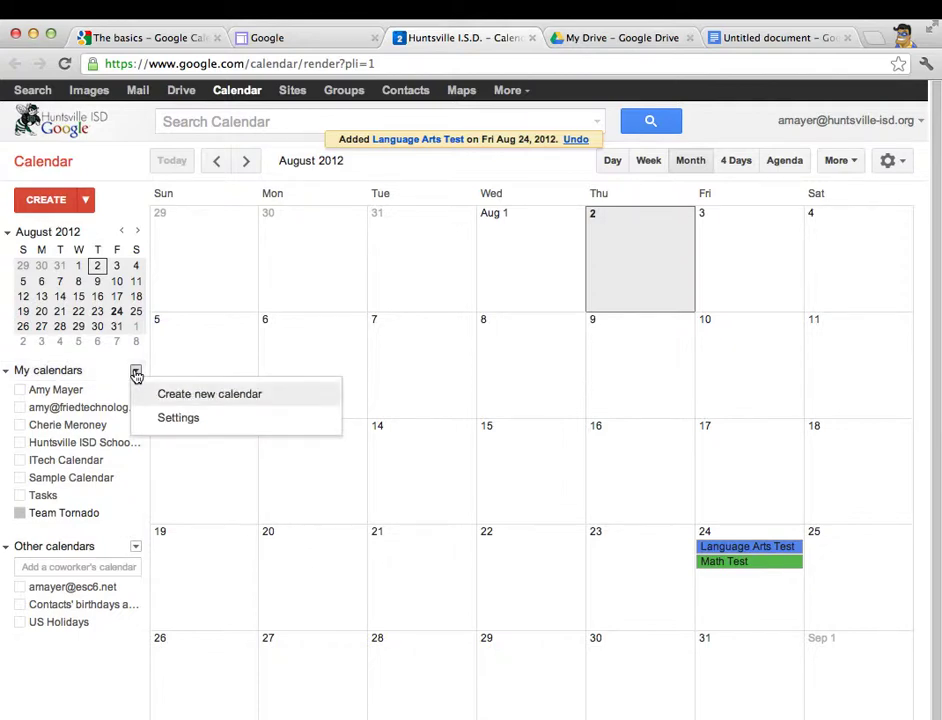
click(178, 419)
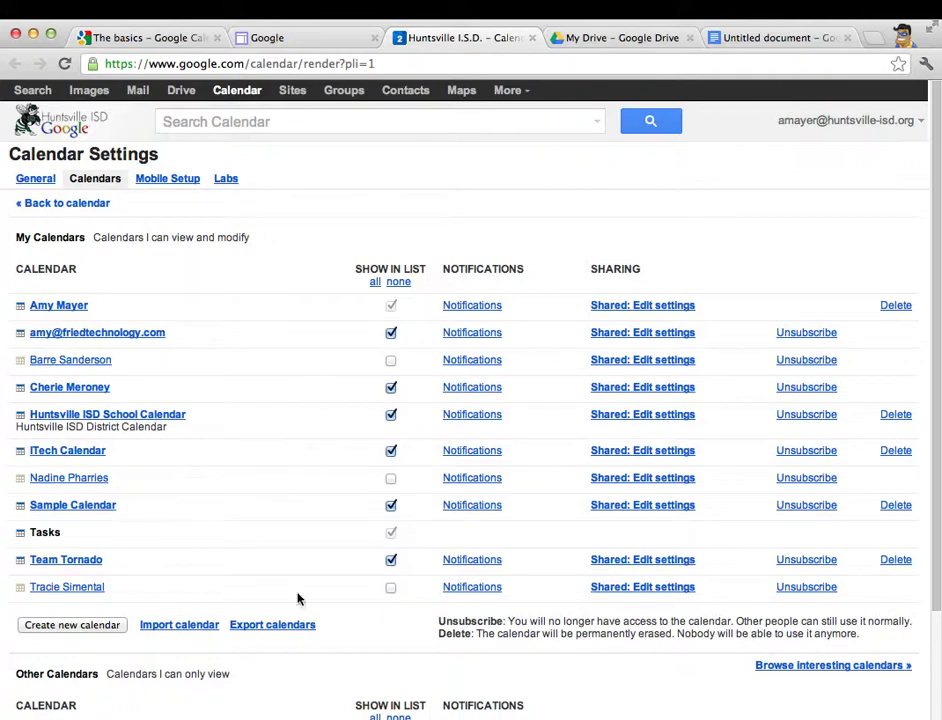
click(84, 567)
scroll(84, 565, down, 3)
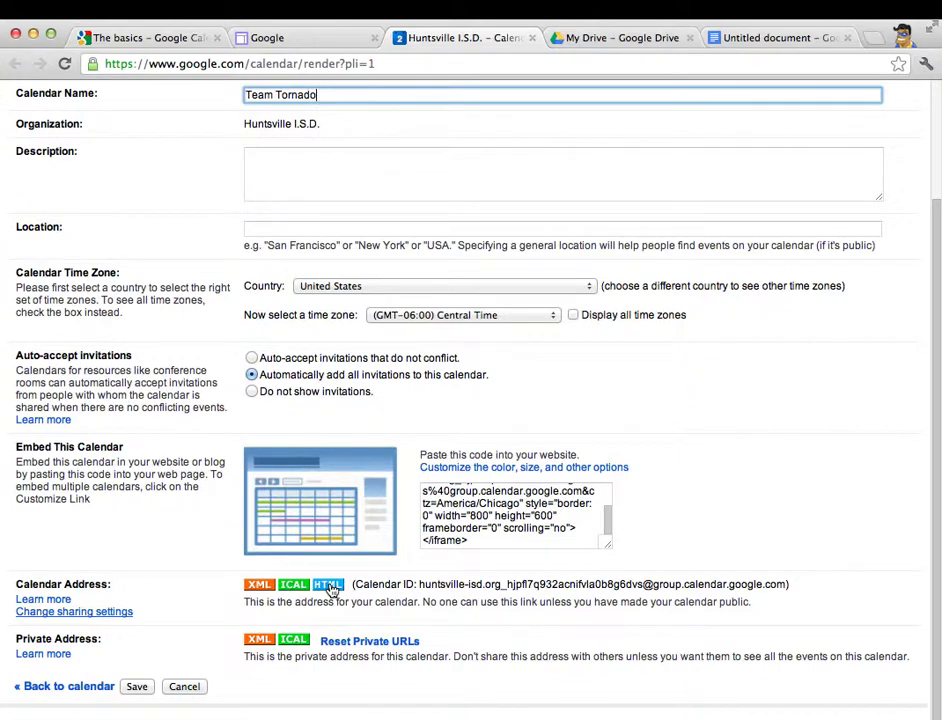
click(331, 587)
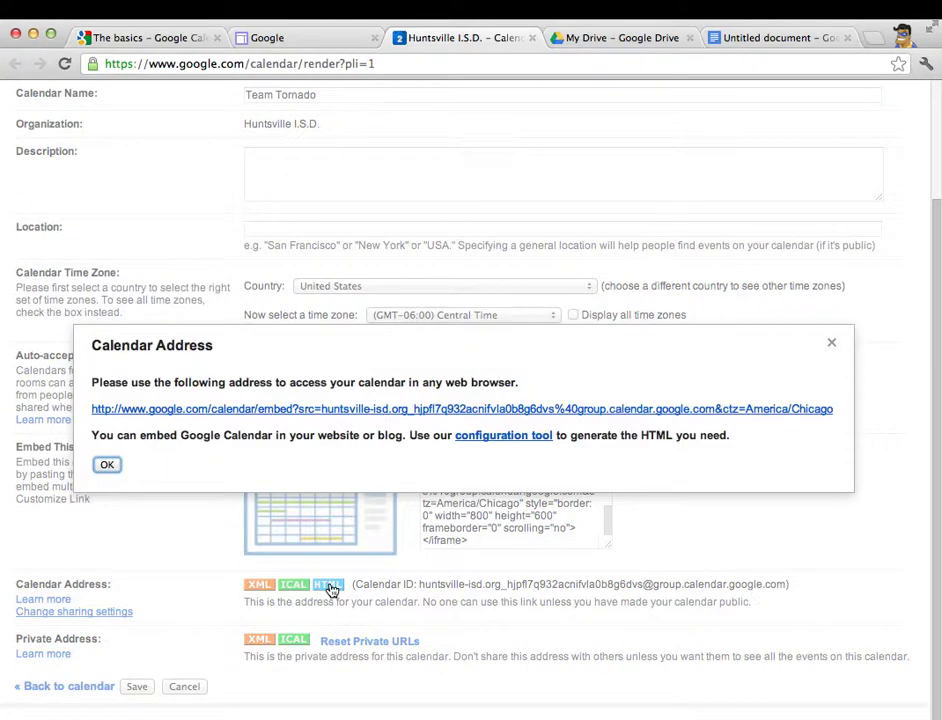
click(281, 412)
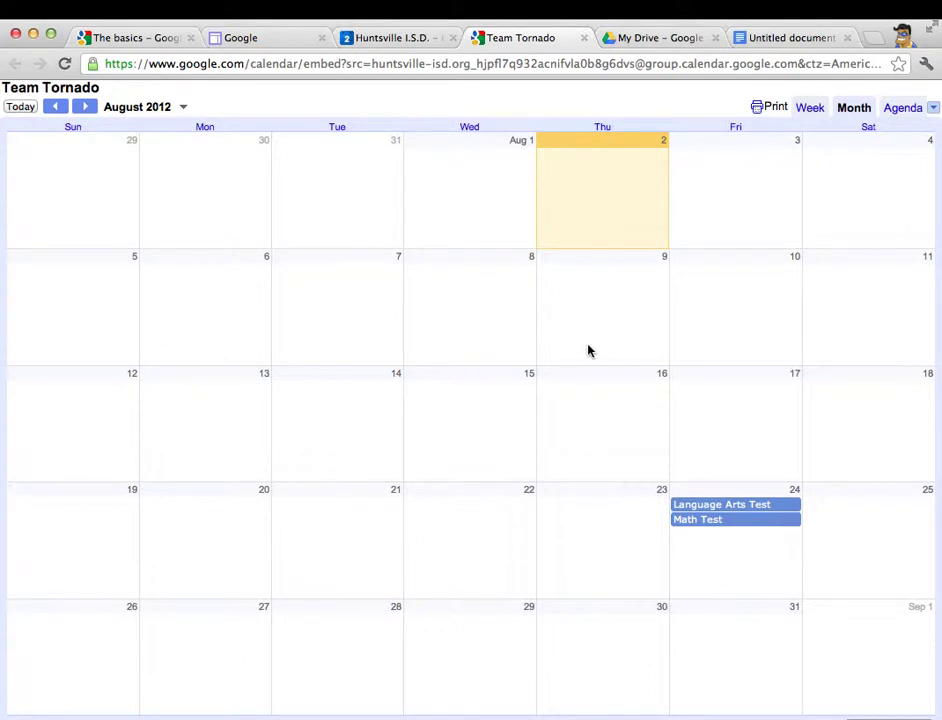
Return to the Team Tornado calendar's settings, review its embed code, and go back to the calendar view without saving
click(400, 38)
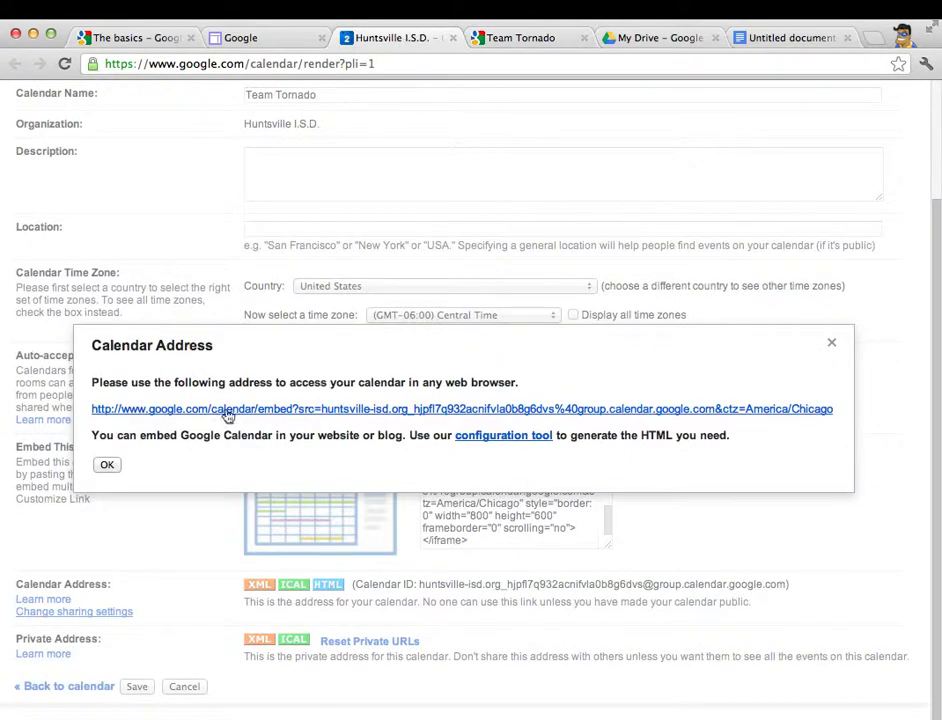
click(107, 467)
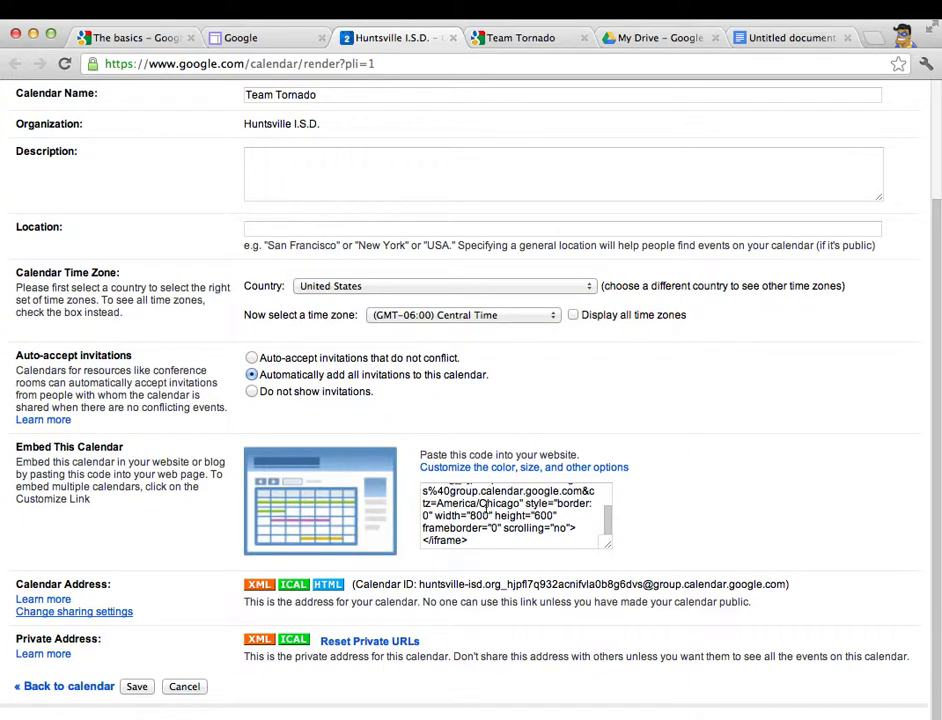
drag(609, 525, 607, 502)
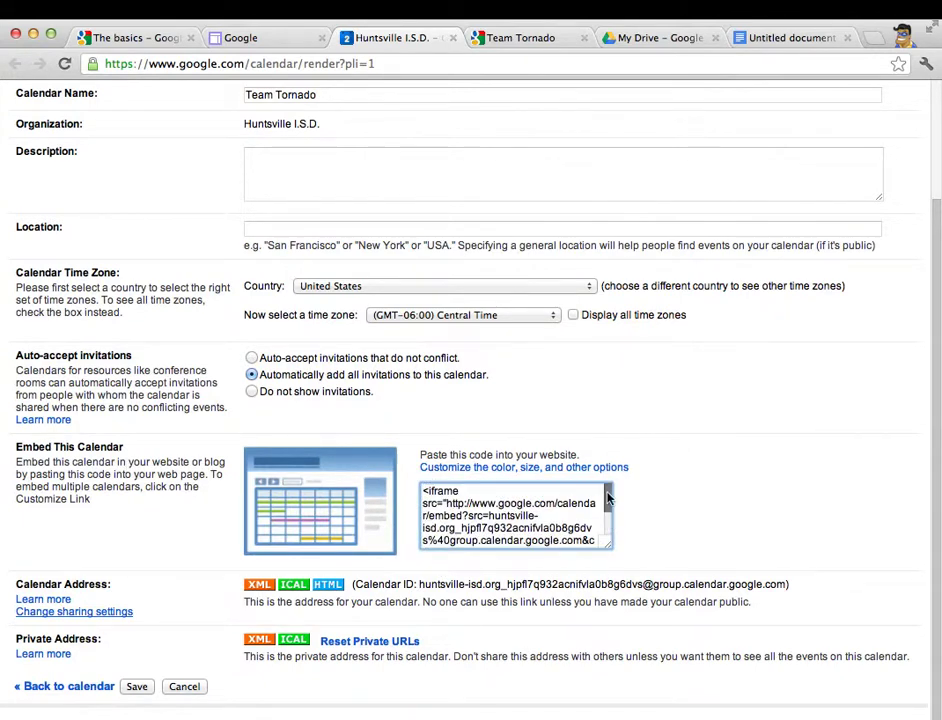
click(186, 687)
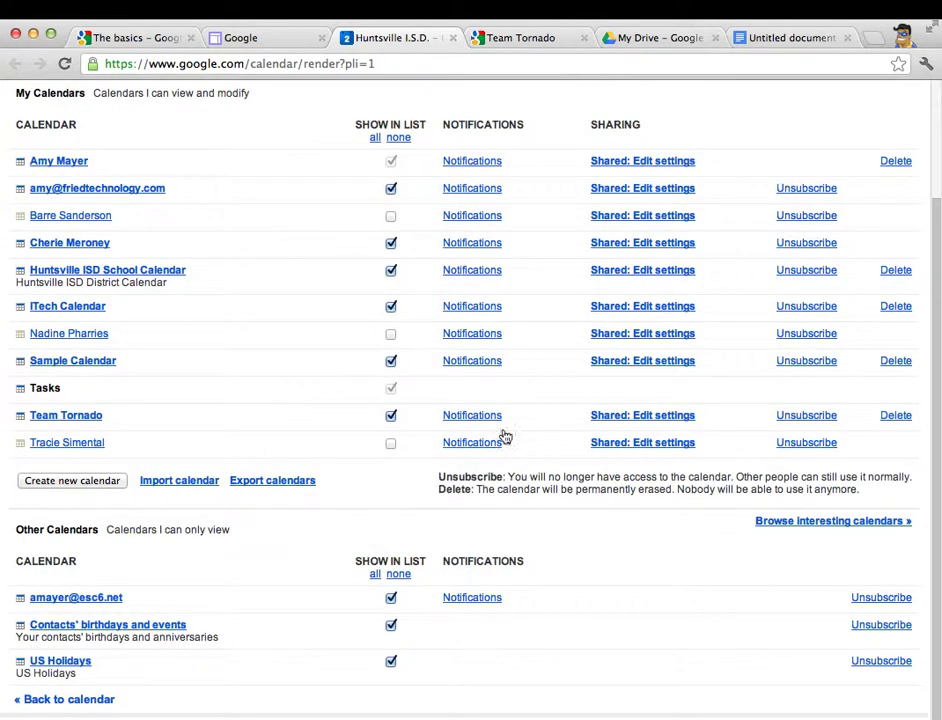
click(72, 204)
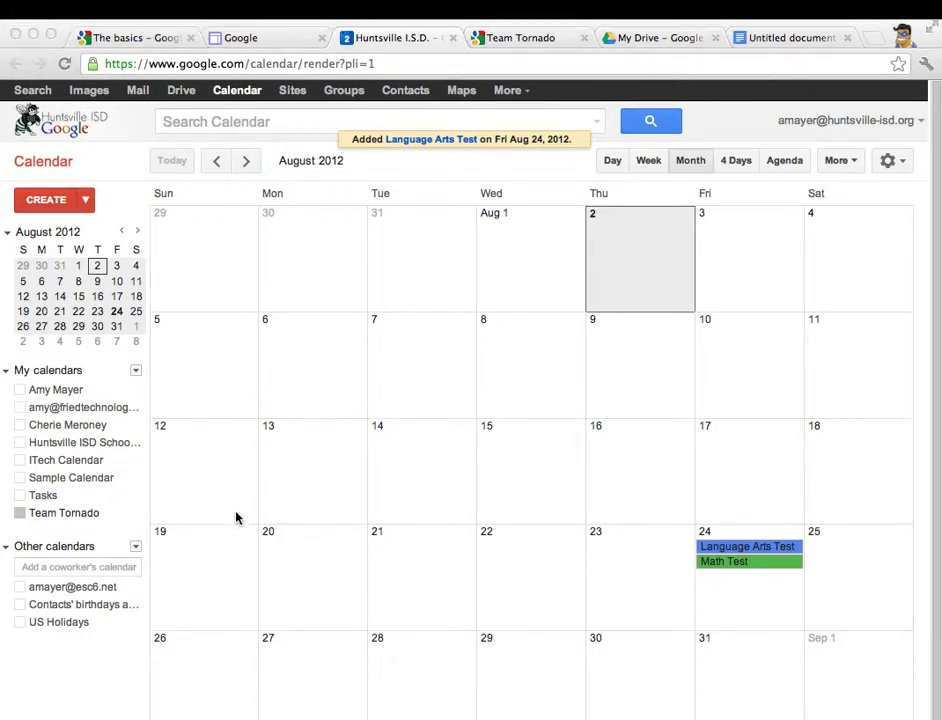
Show the main personal calendar alongside Team Tornado, and briefly show and hide the second personal calendar and the ITech Calendar
click(54, 396)
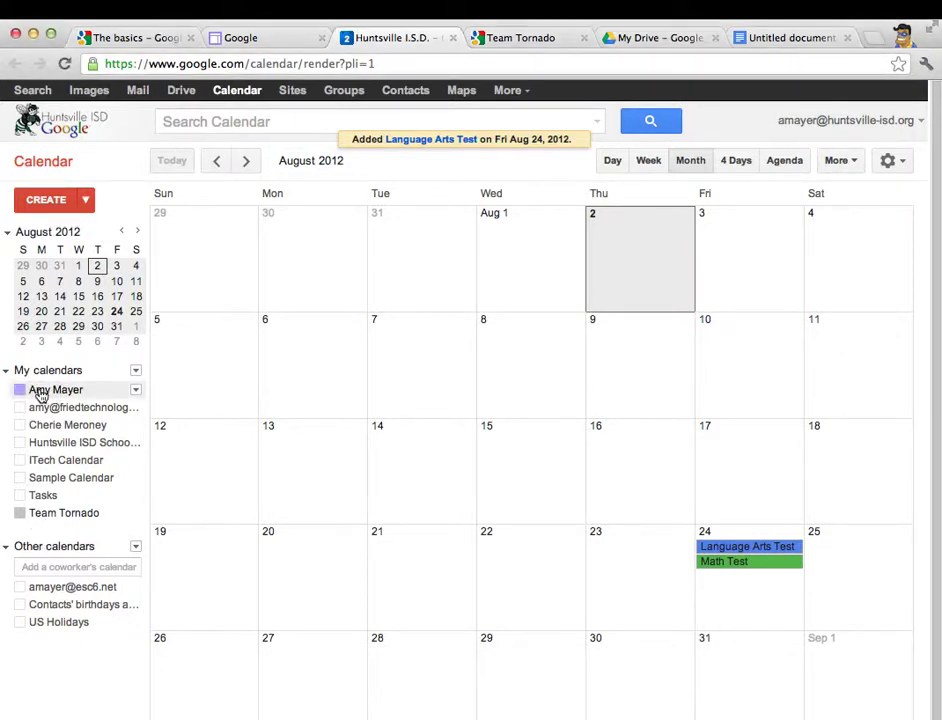
click(72, 459)
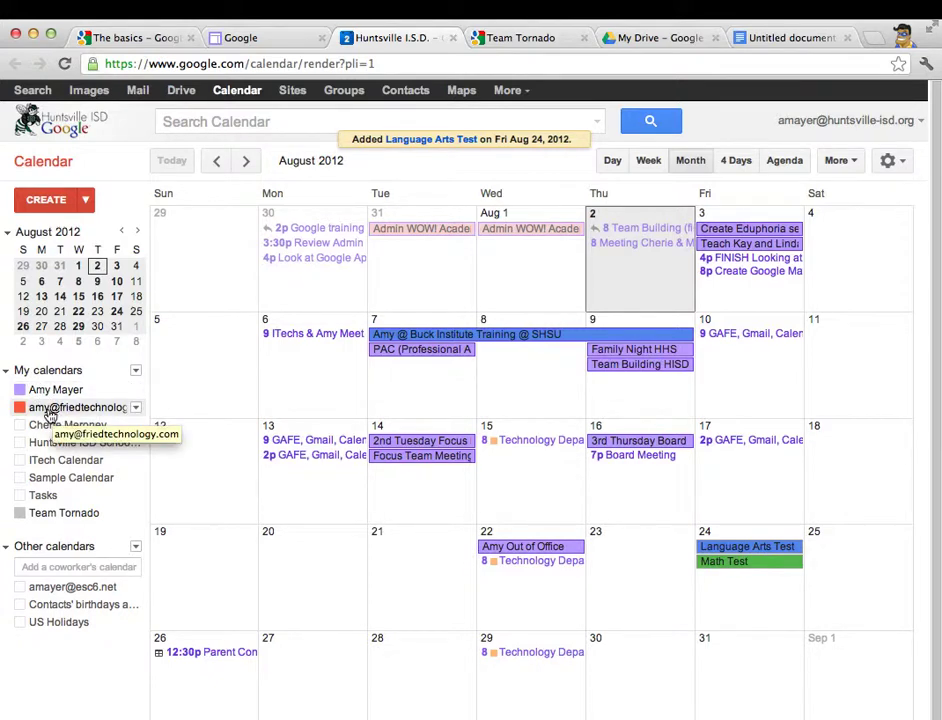
click(49, 410)
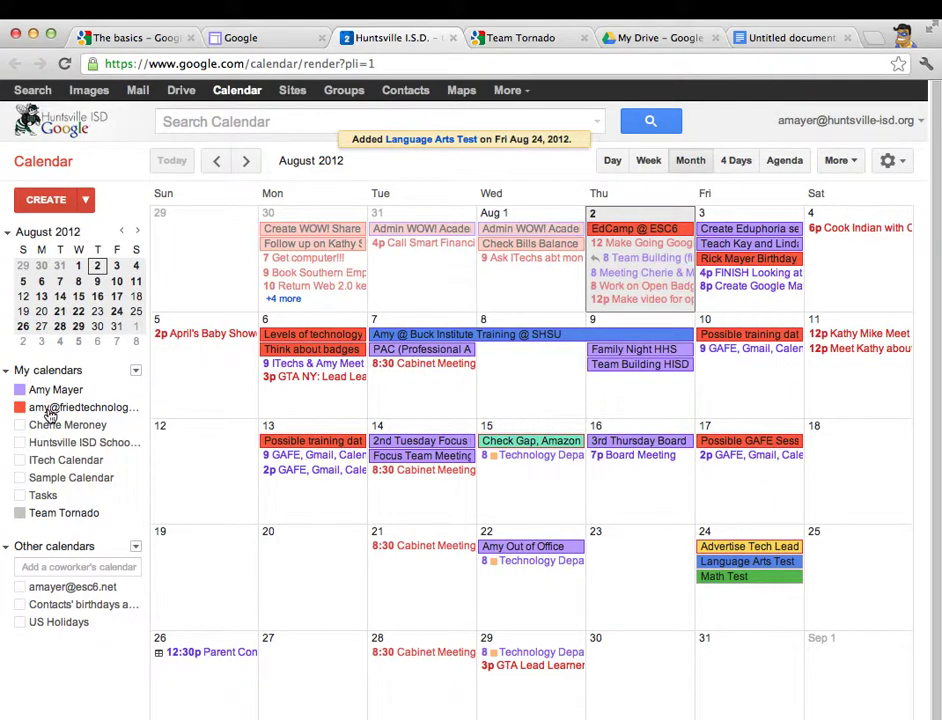
click(49, 410)
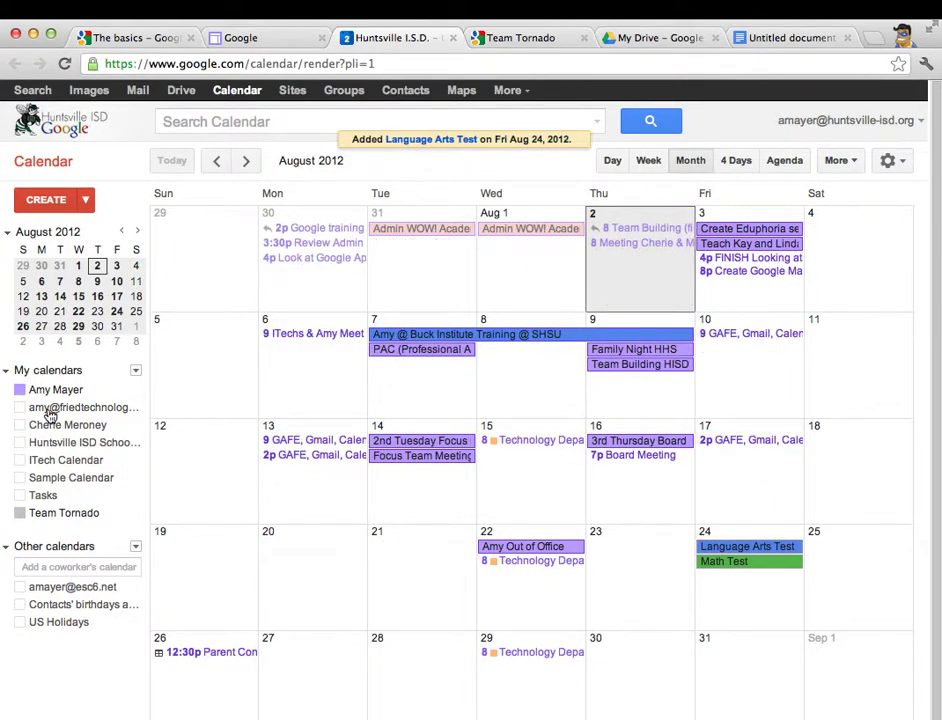
click(57, 462)
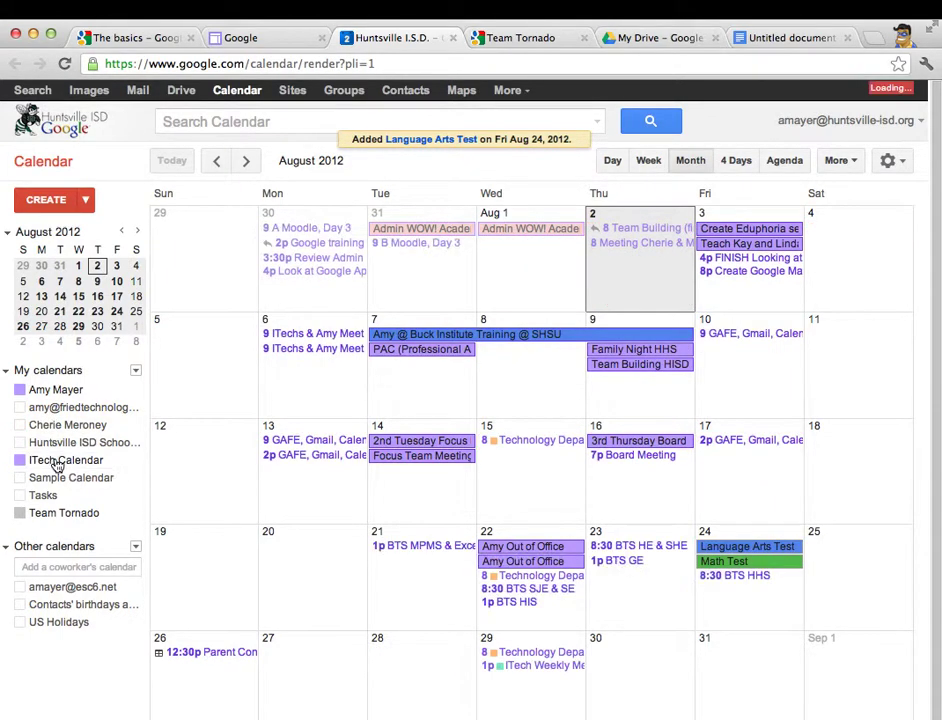
click(57, 462)
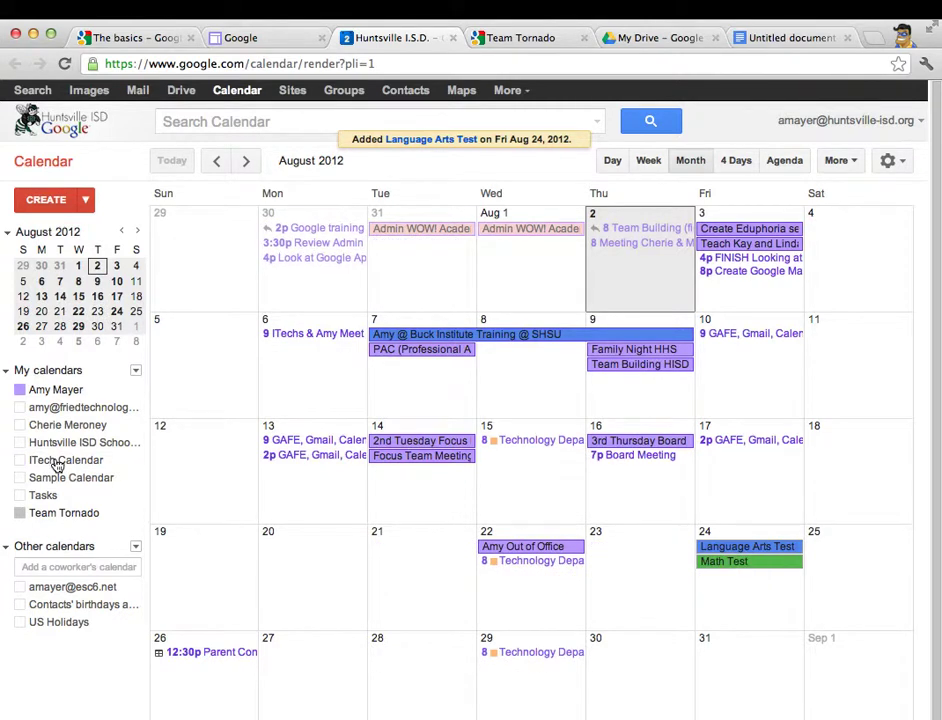
Show the ITech Calendar alongside the other calendars and set its color to pink
click(57, 462)
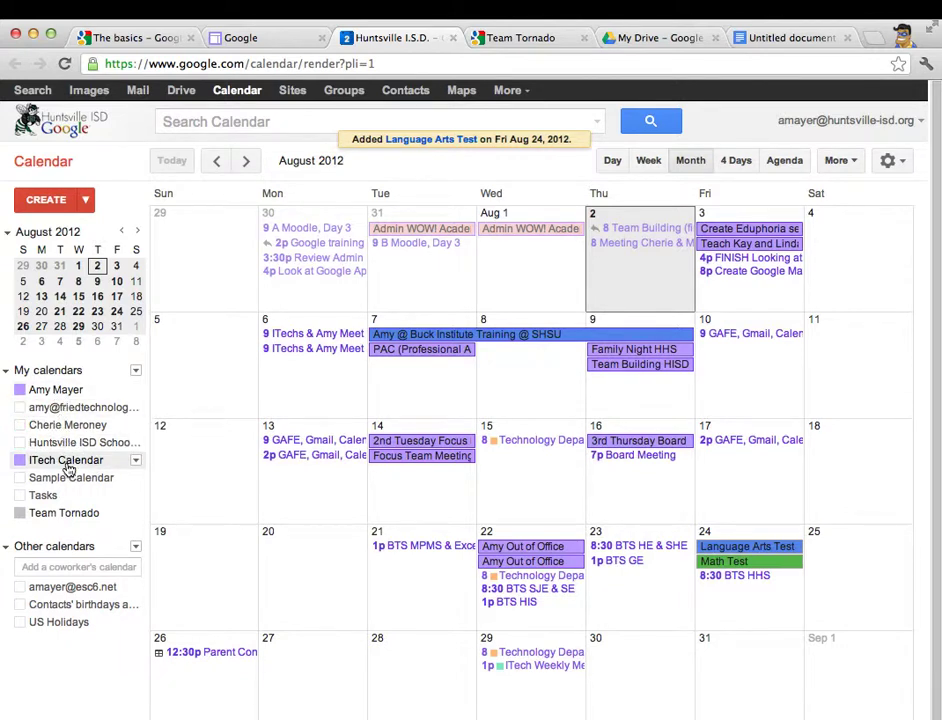
click(136, 462)
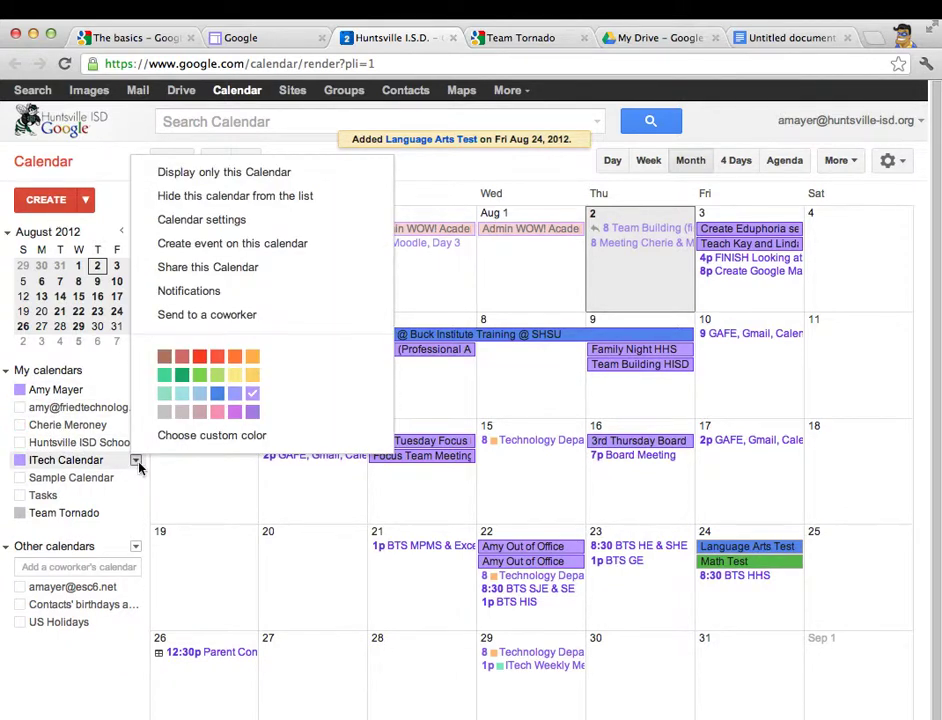
click(199, 411)
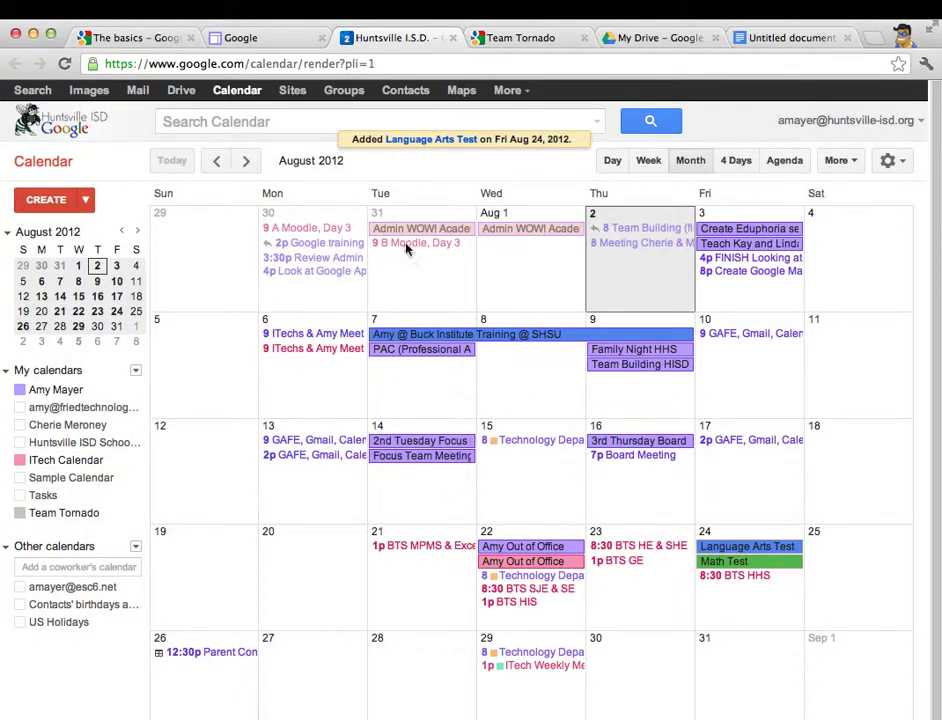
Briefly show and hide the Sample Calendar and the first calendar listed under Other calendars
click(56, 480)
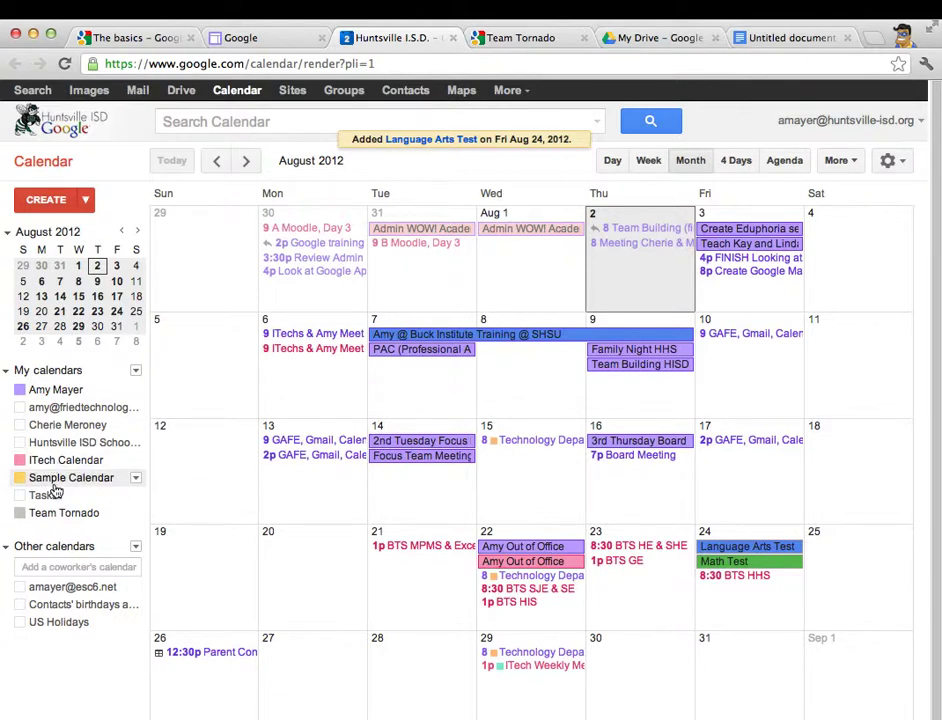
click(56, 482)
click(78, 589)
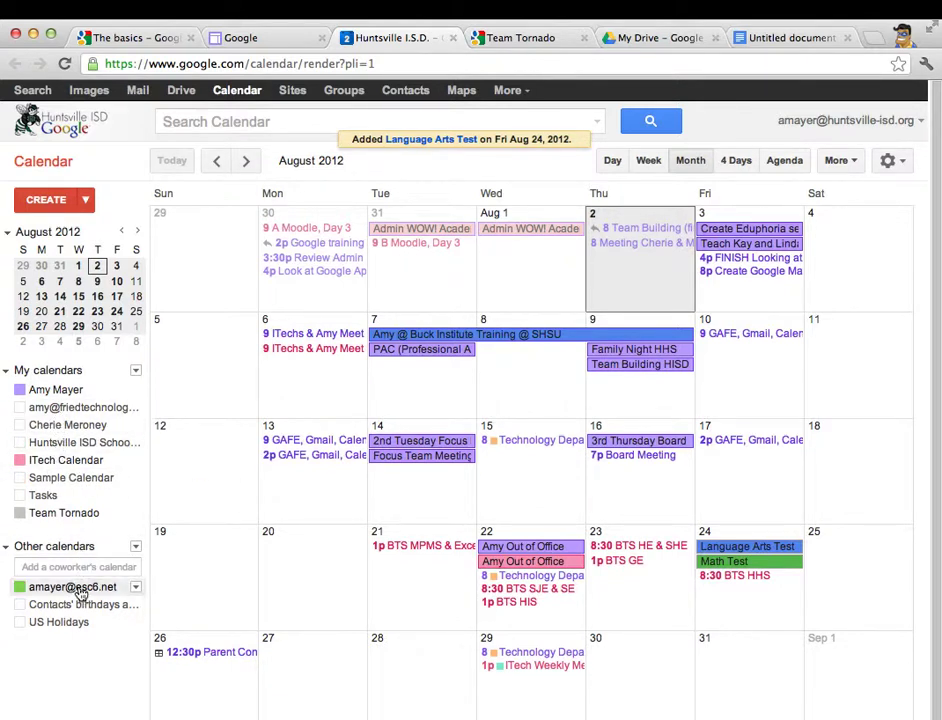
click(80, 590)
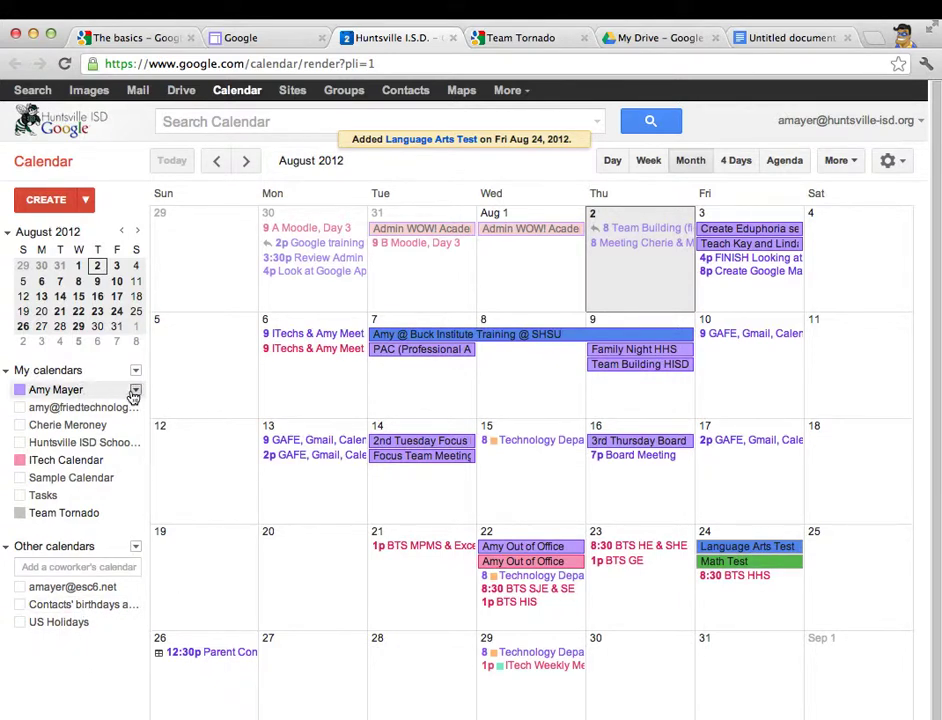
Hide the coworker's calendar directly above the Huntsville ISD School Calendar from the My calendars list
click(135, 391)
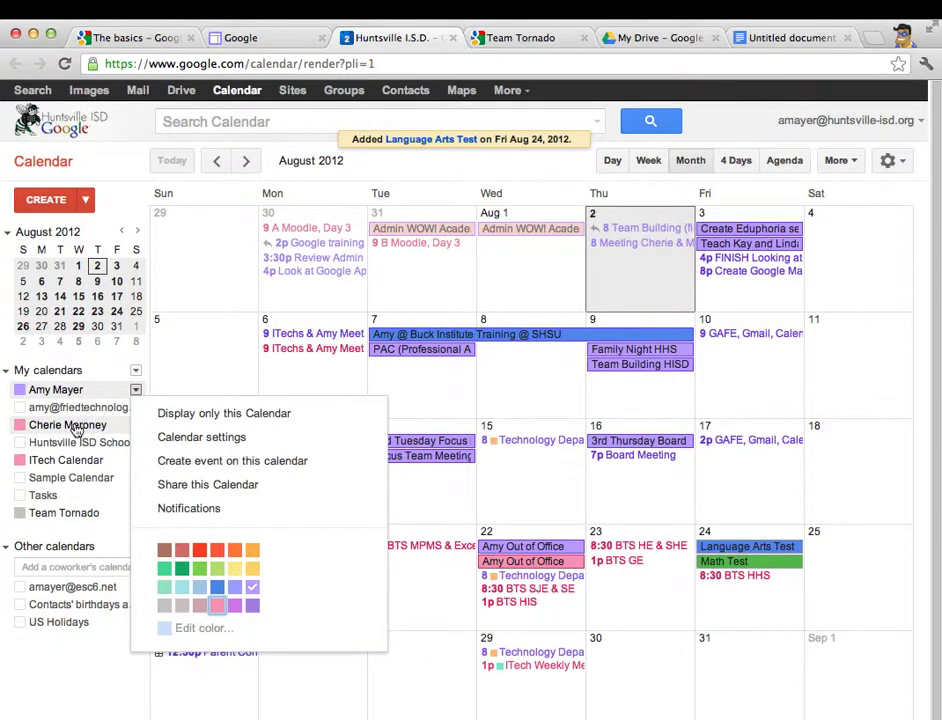
click(202, 374)
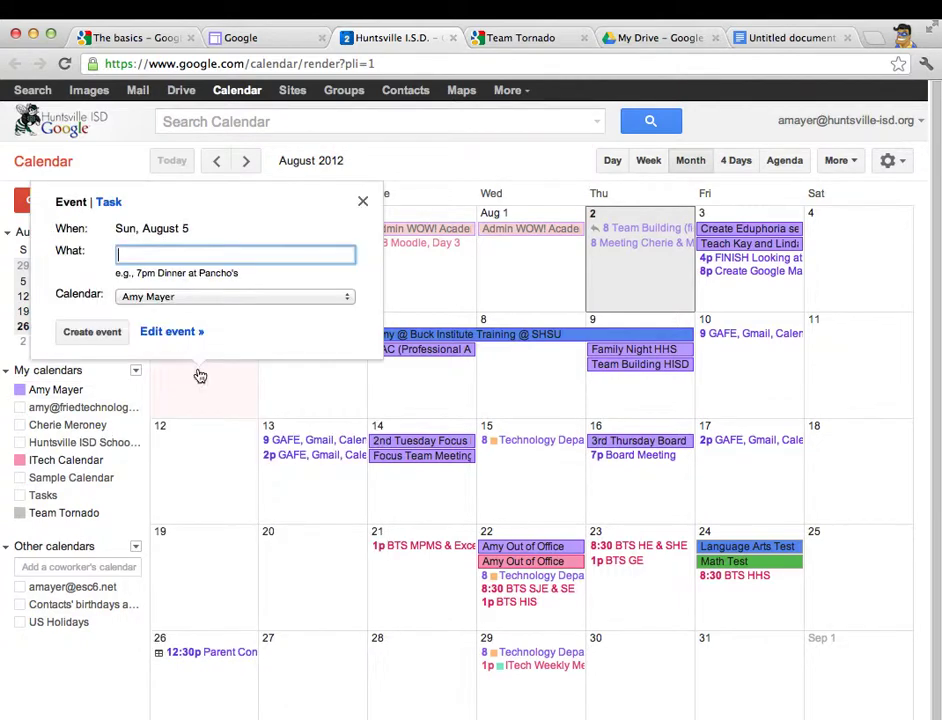
click(136, 427)
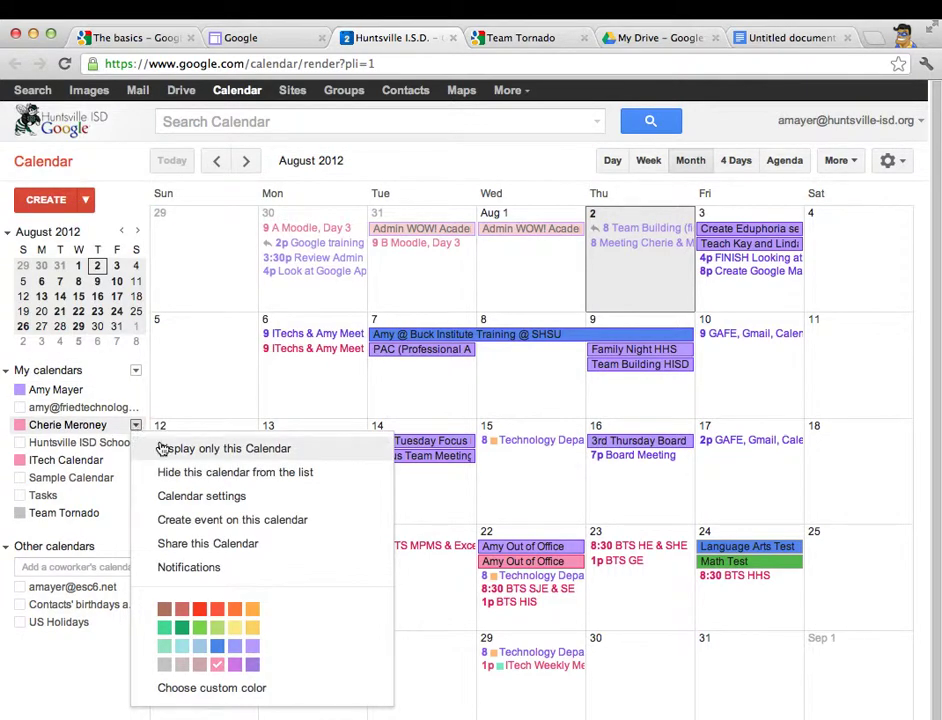
click(265, 477)
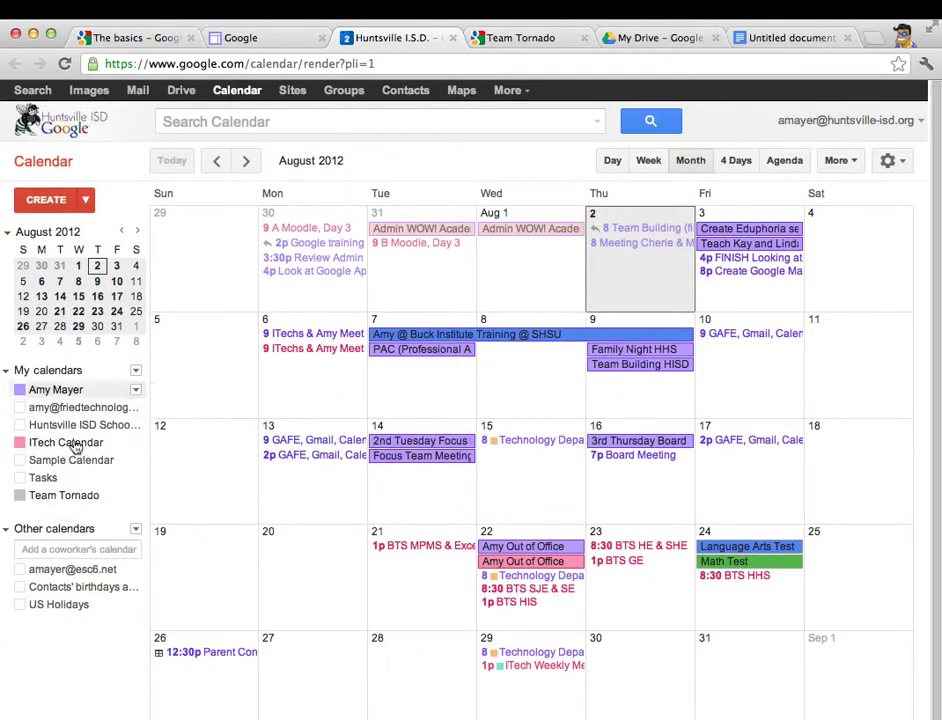
Review which calendars are set to show in the list in the calendar settings, and return to the calendar view
click(49, 552)
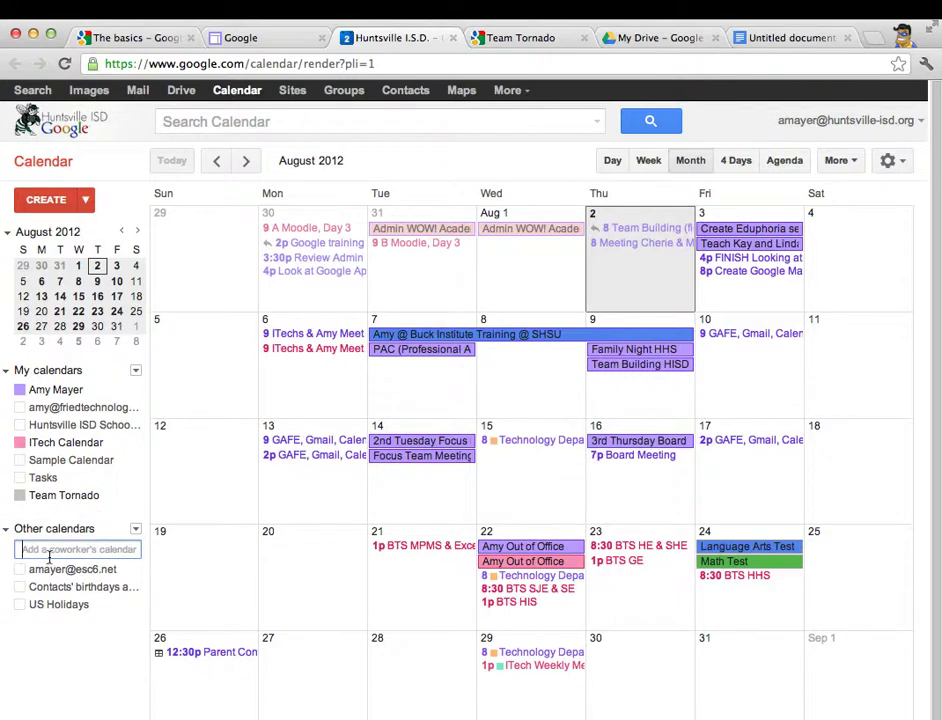
click(136, 371)
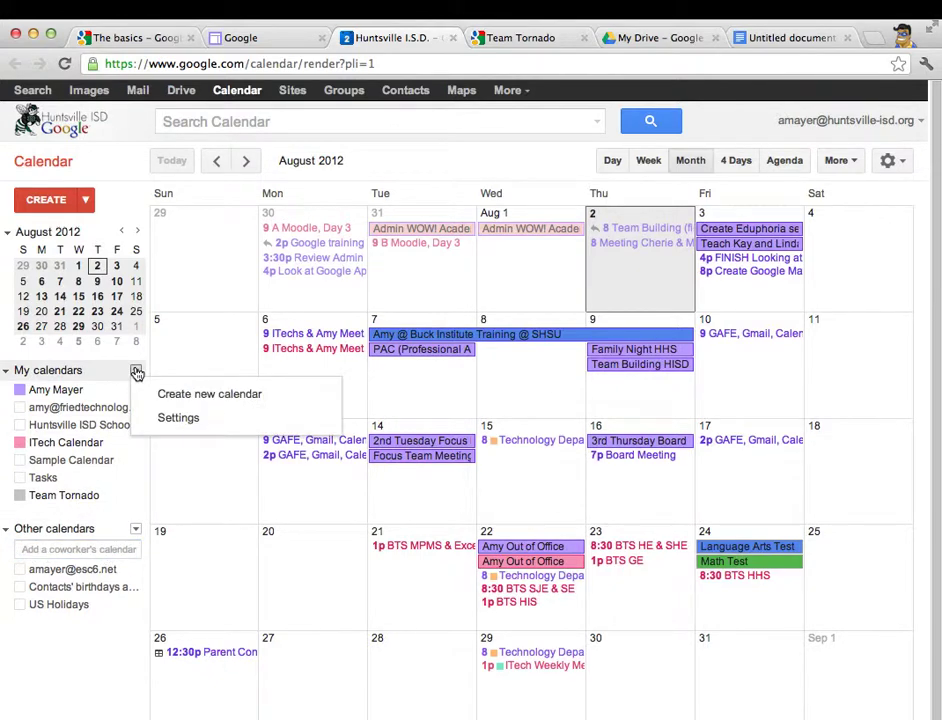
click(188, 420)
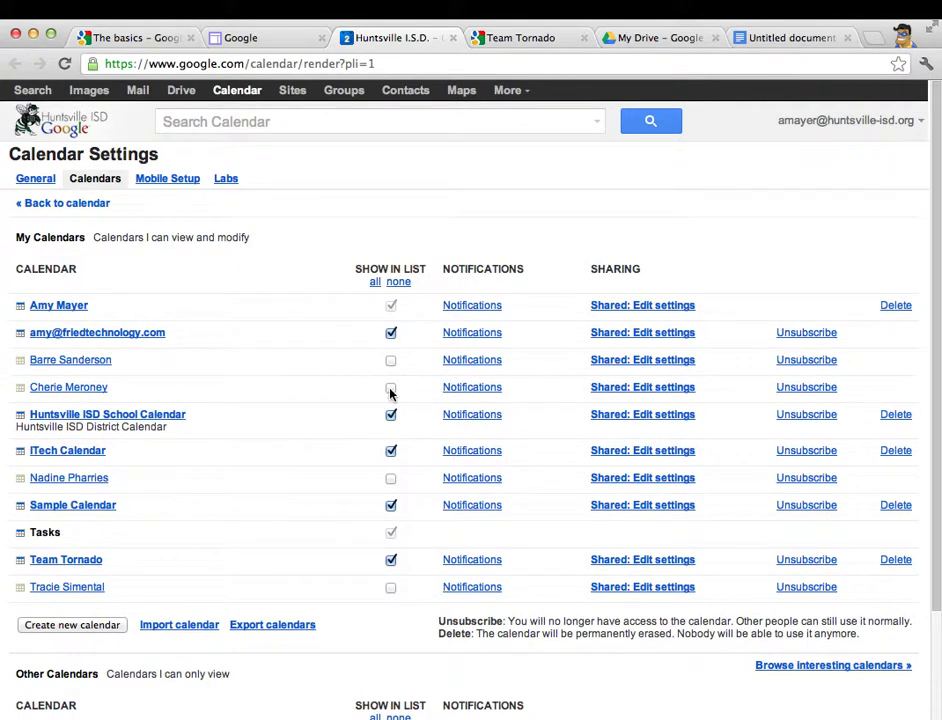
click(76, 204)
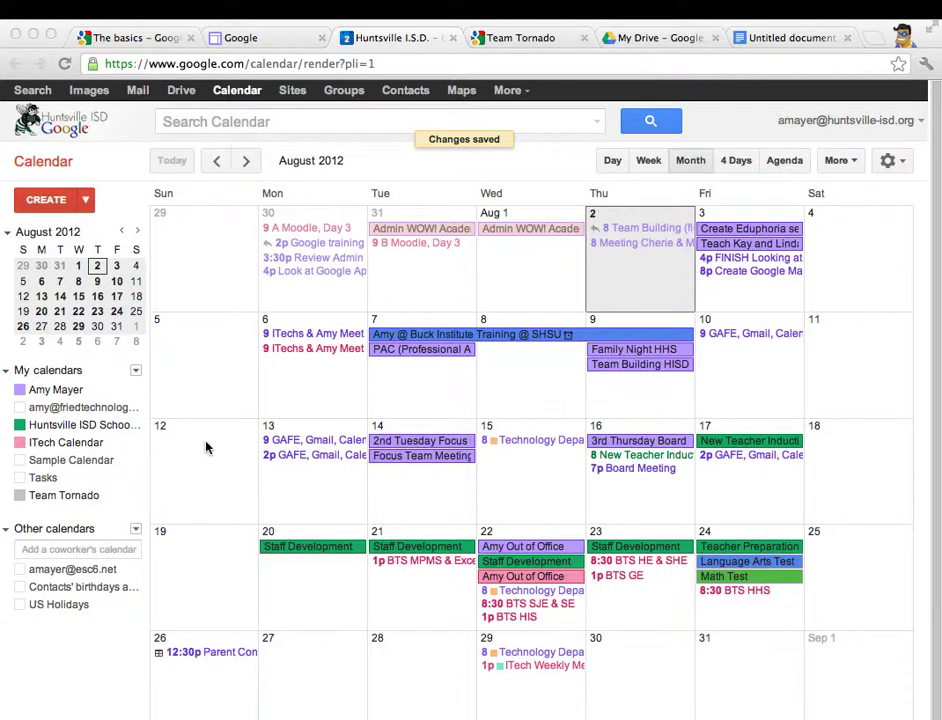
Open Google Calendar Labs, review the Event attachments feature, and enable Event flair
click(888, 161)
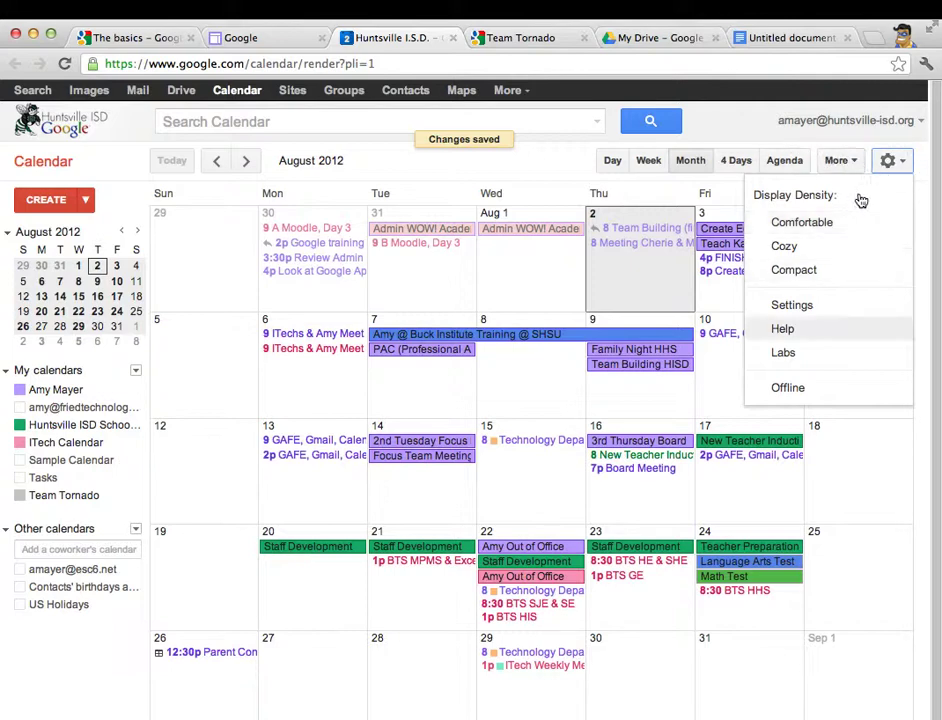
click(779, 356)
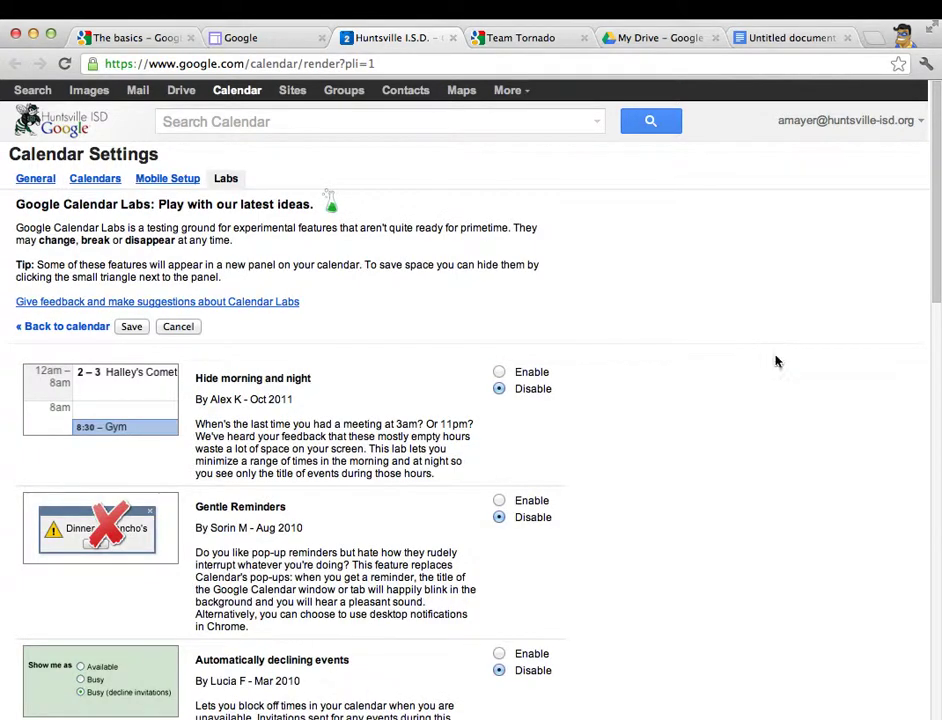
scroll(318, 457, down, 5)
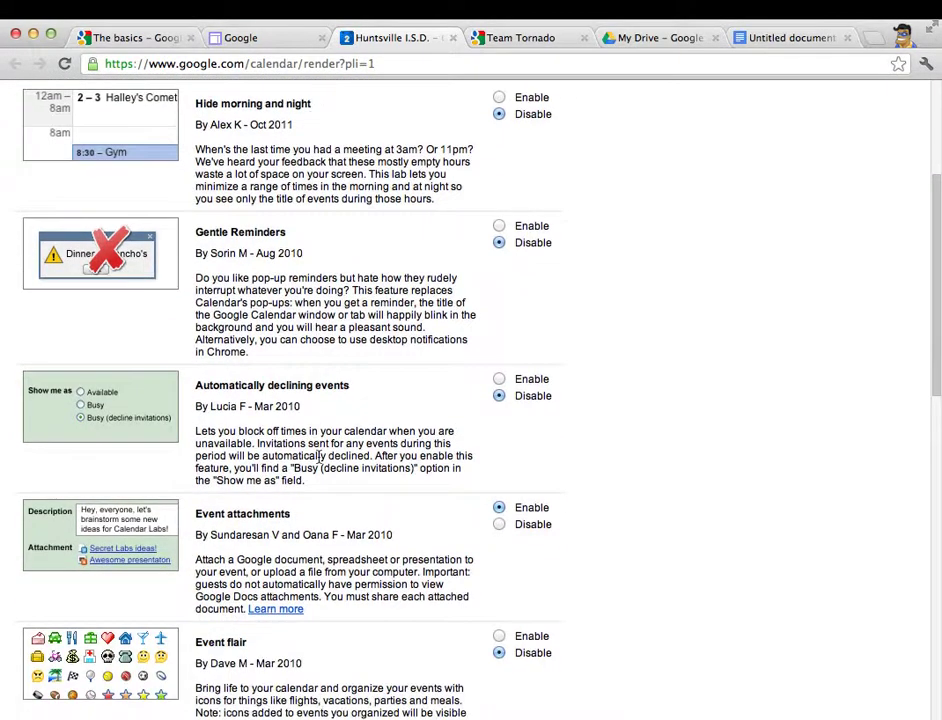
scroll(318, 457, down, 2)
drag(197, 475, 454, 560)
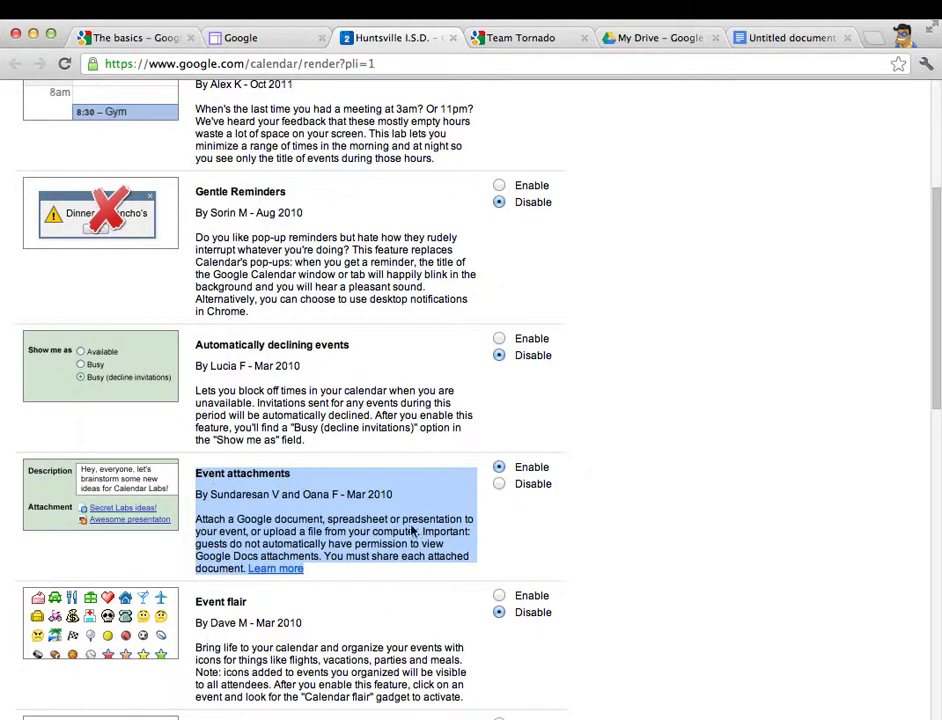
scroll(420, 530, down, 3)
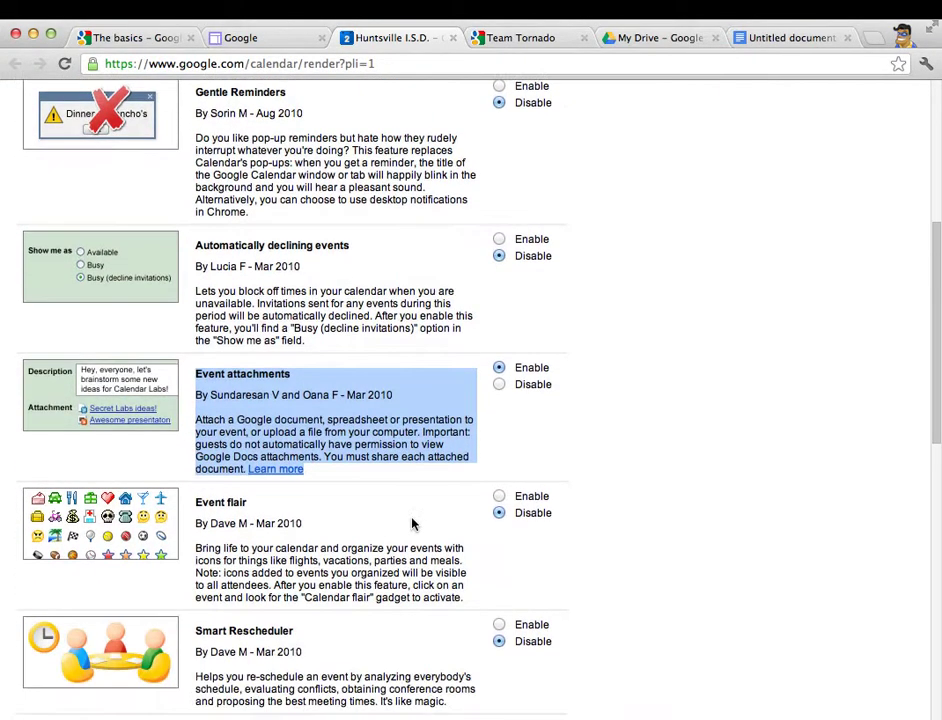
click(499, 497)
drag(198, 502, 463, 598)
Enable the Year view lab, review the Background image feature, and save the Labs settings
scroll(387, 543, down, 5)
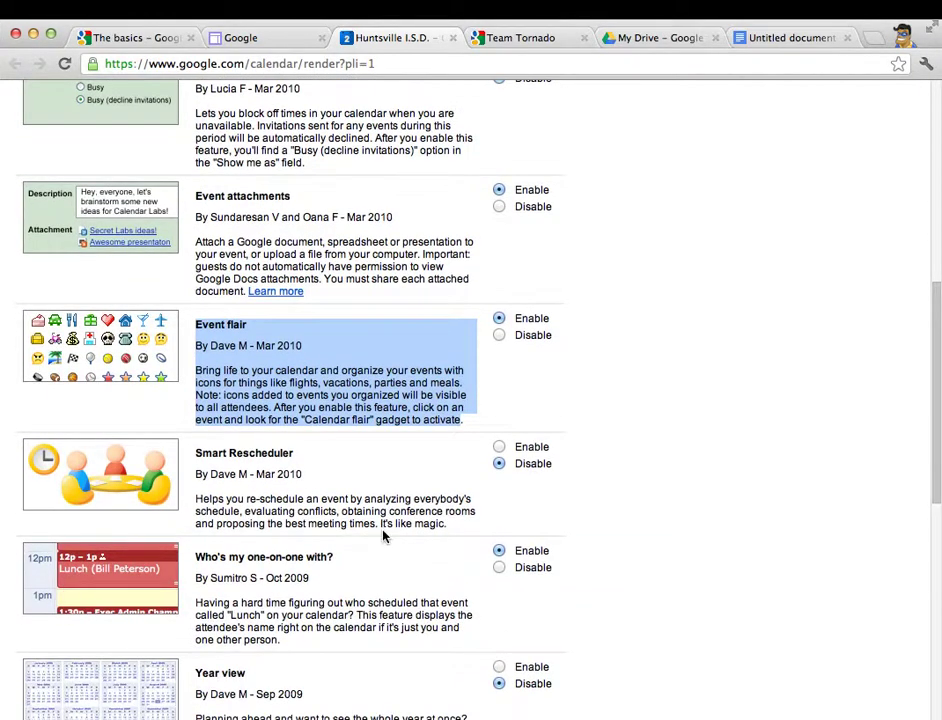
scroll(387, 531, down, 4)
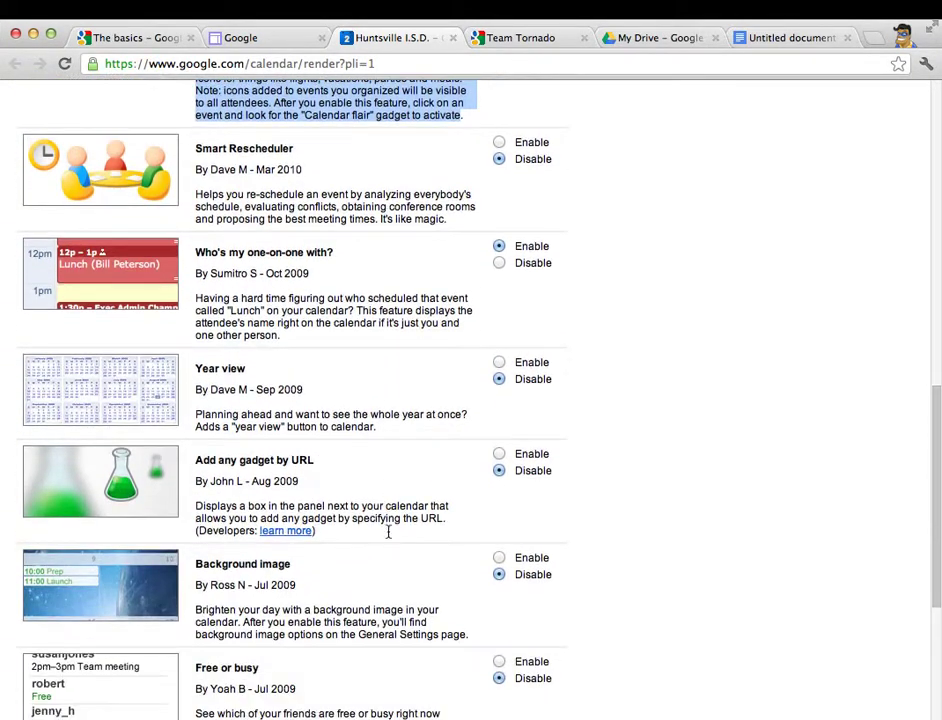
click(499, 362)
scroll(407, 416, down, 5)
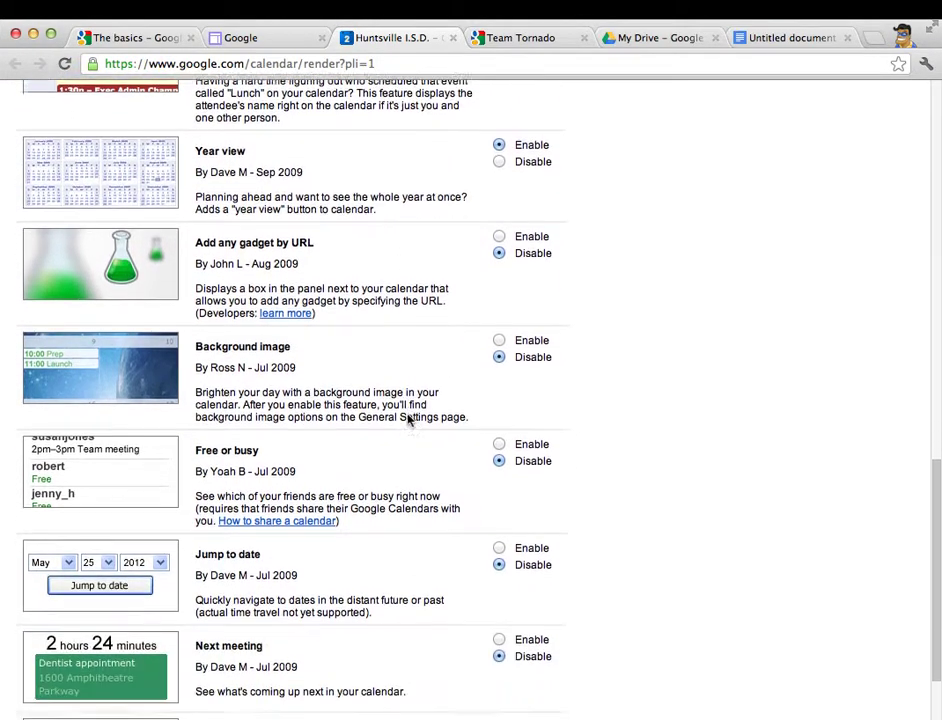
scroll(407, 420, down, 1)
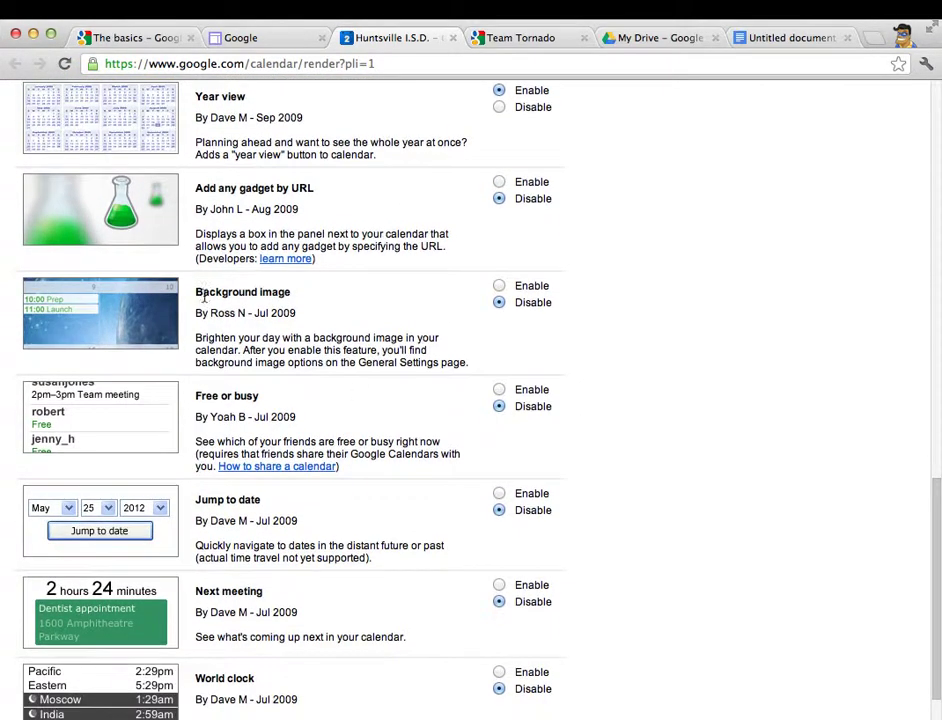
drag(196, 288, 366, 350)
scroll(467, 375, down, 2)
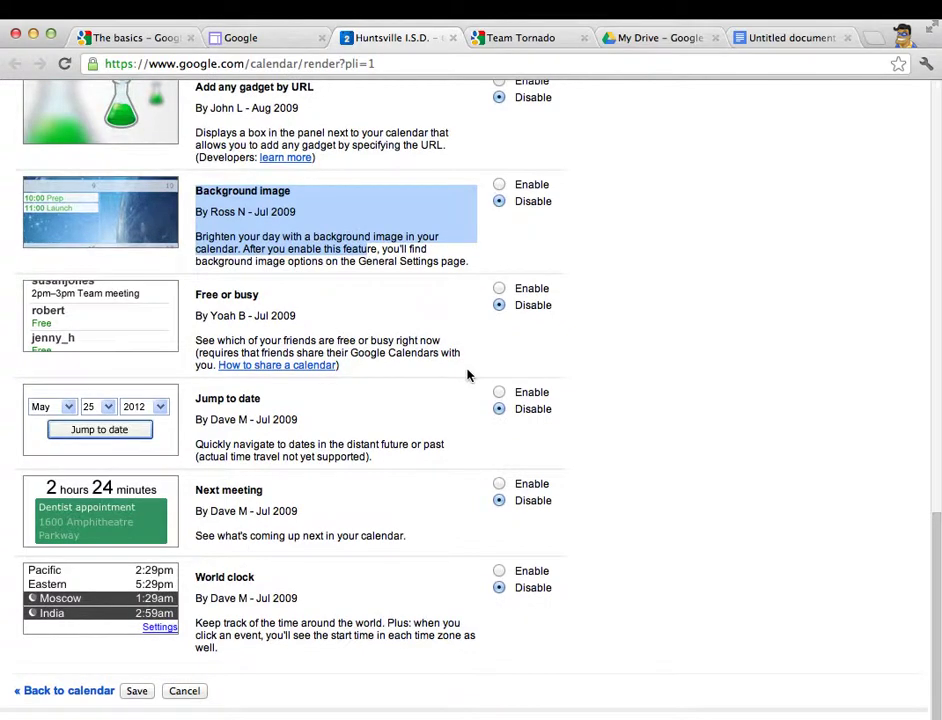
click(137, 691)
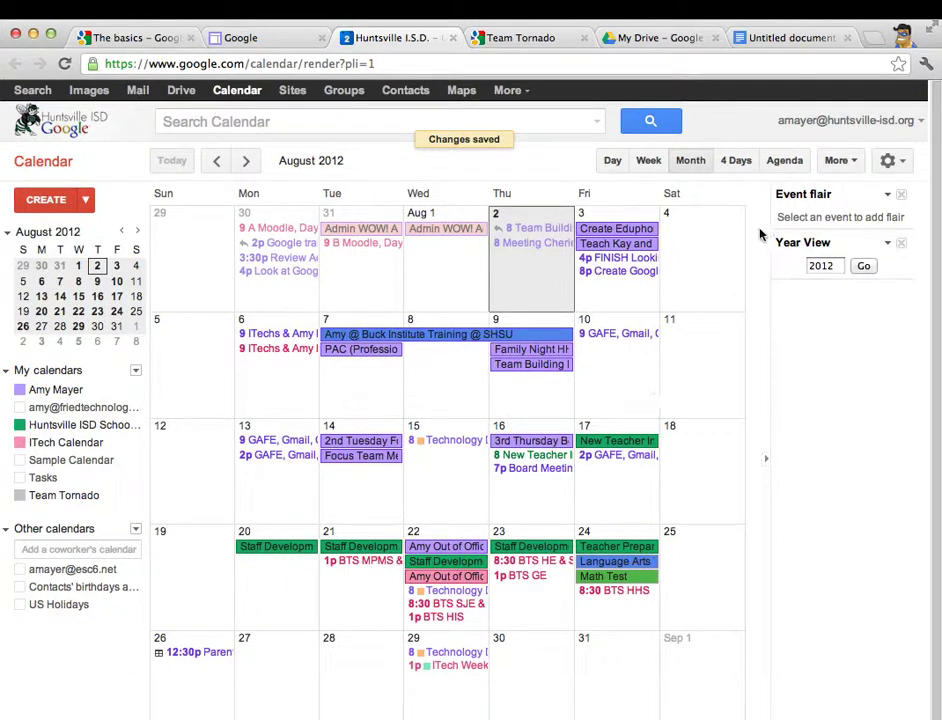
Review the general calendar settings, including the default view, and look at the mobile setup page before returning to the general settings
click(891, 162)
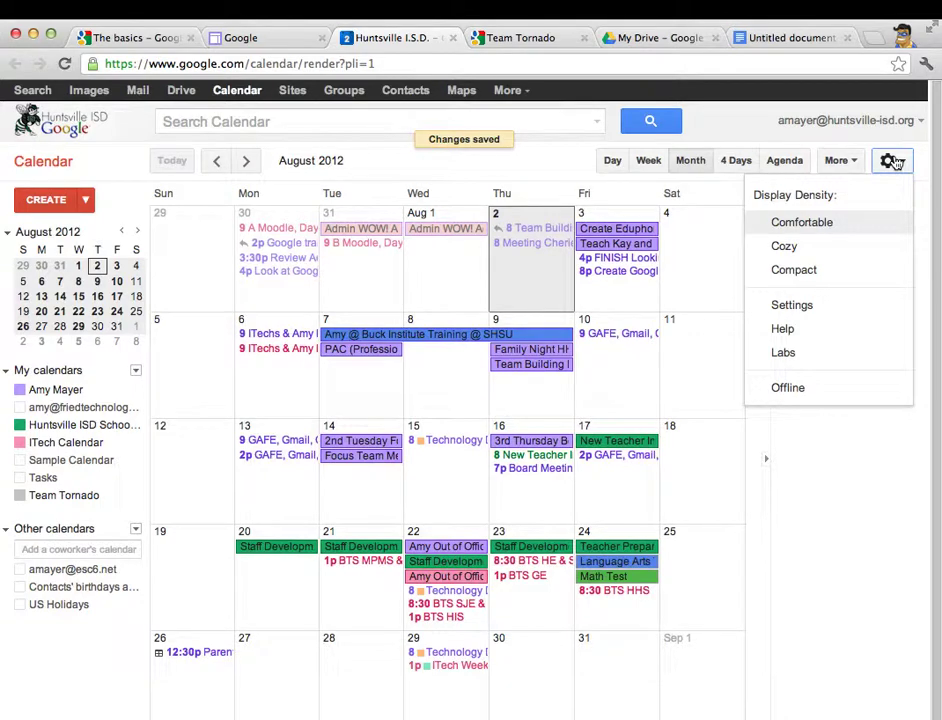
click(792, 306)
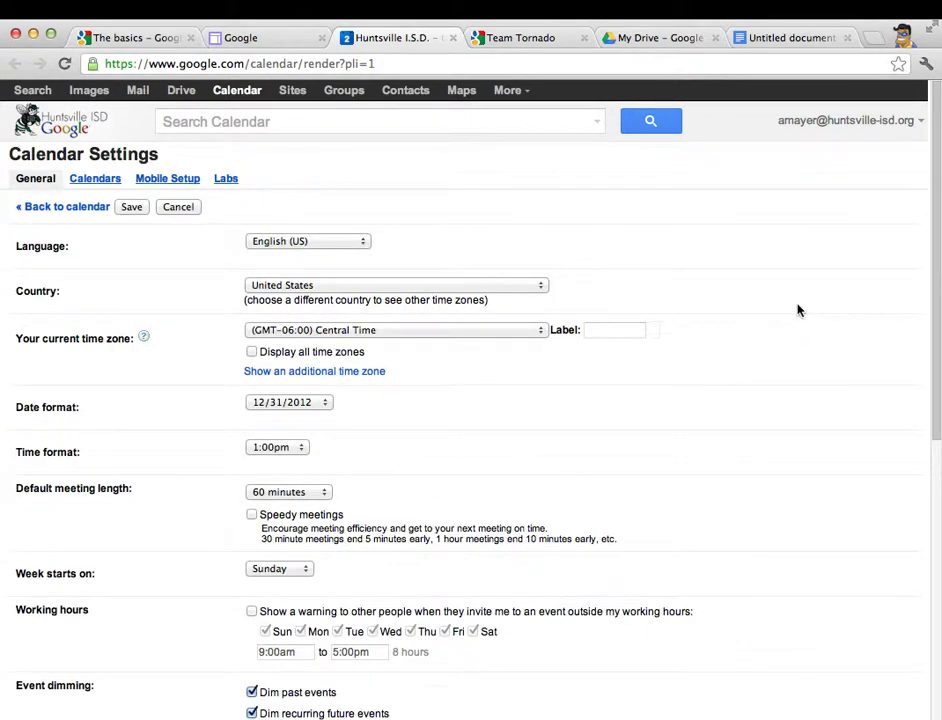
scroll(259, 427, down, 4)
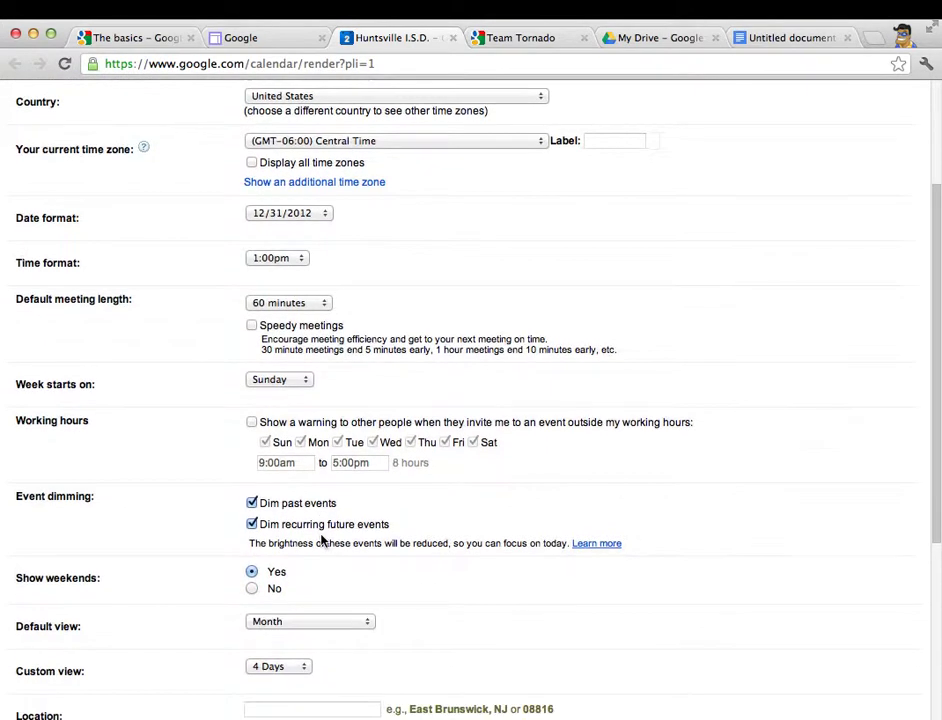
scroll(252, 672, down, 1)
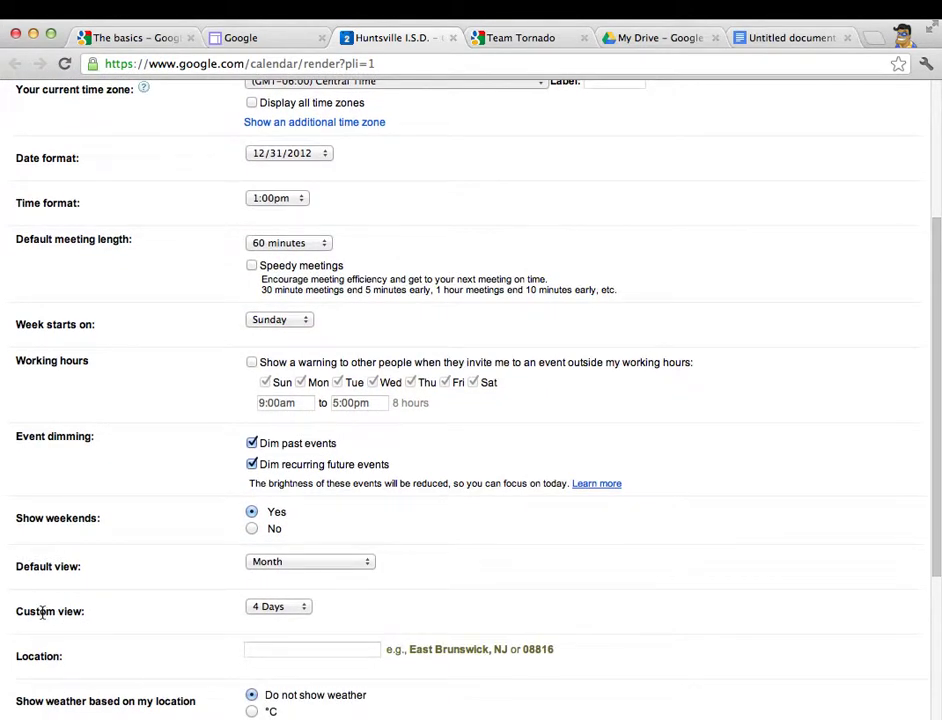
scroll(40, 672, down, 1)
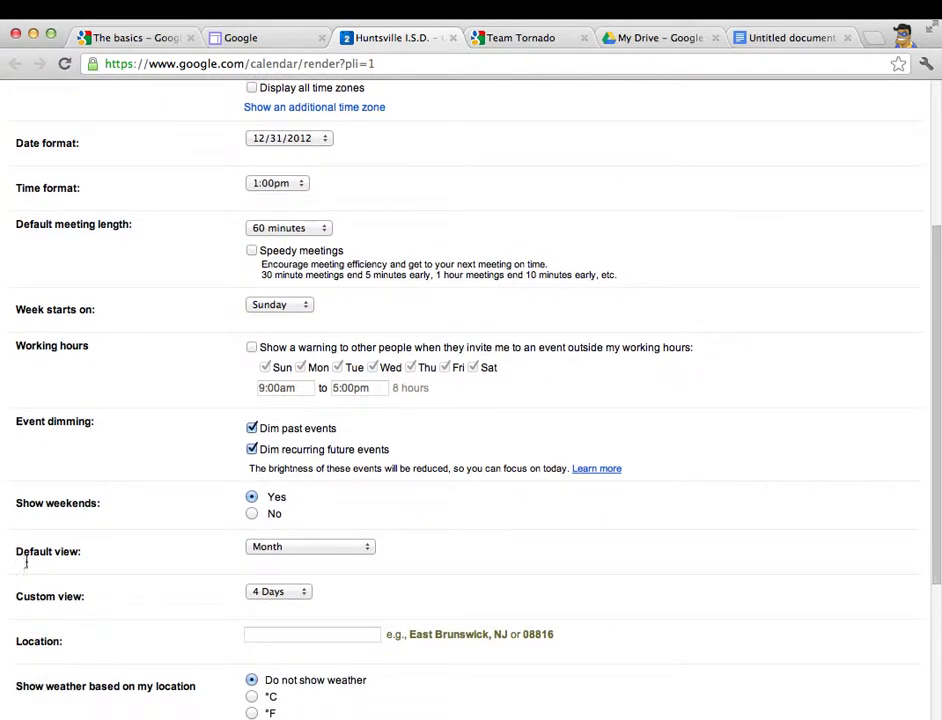
drag(15, 556, 82, 555)
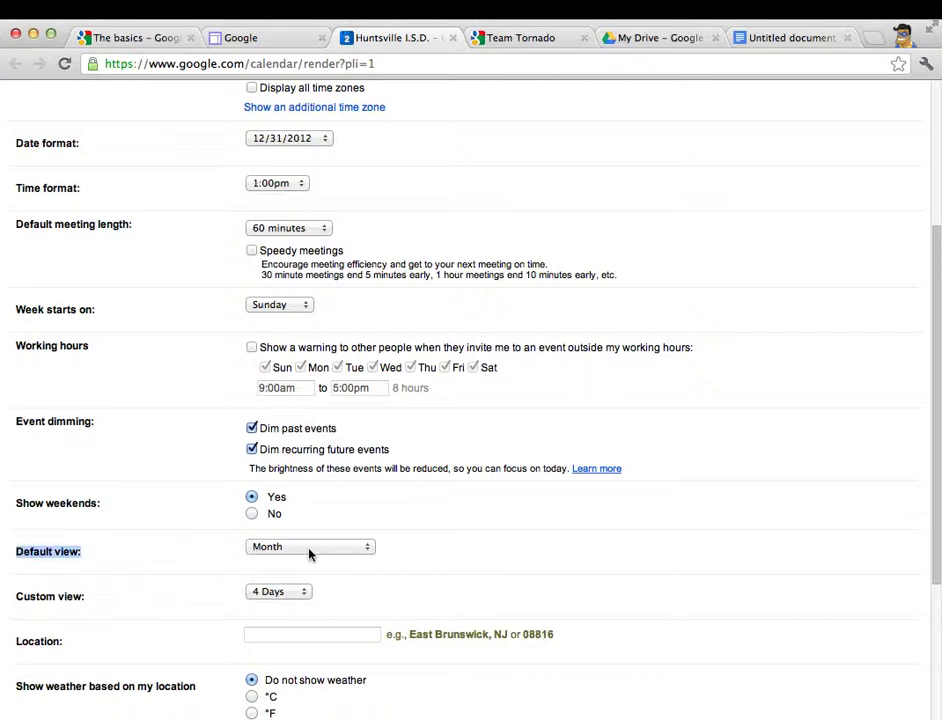
scroll(372, 557, up, 3)
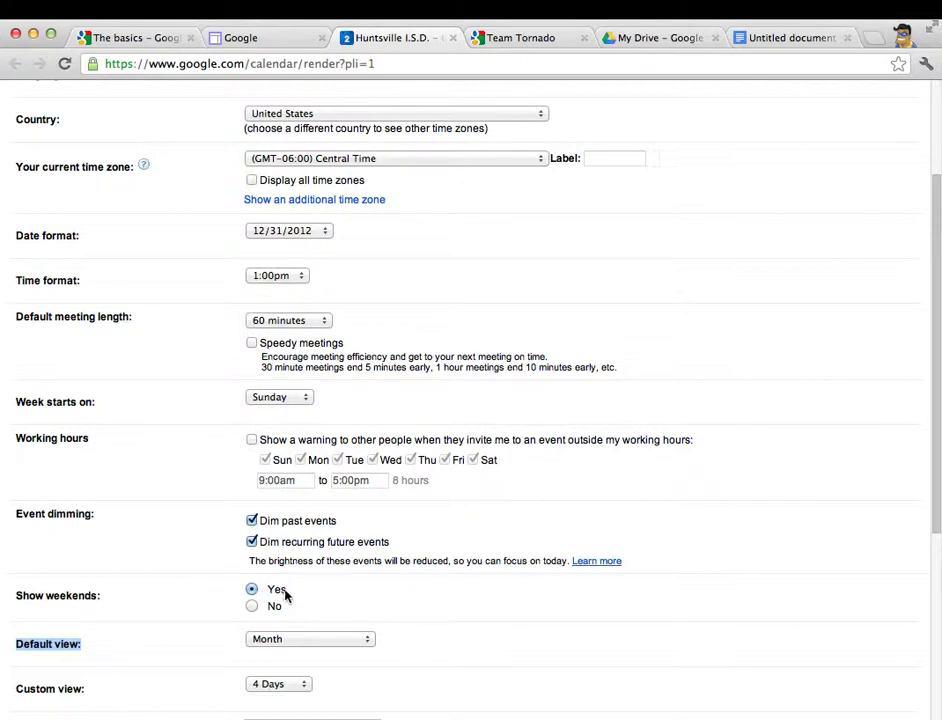
scroll(278, 602, up, 5)
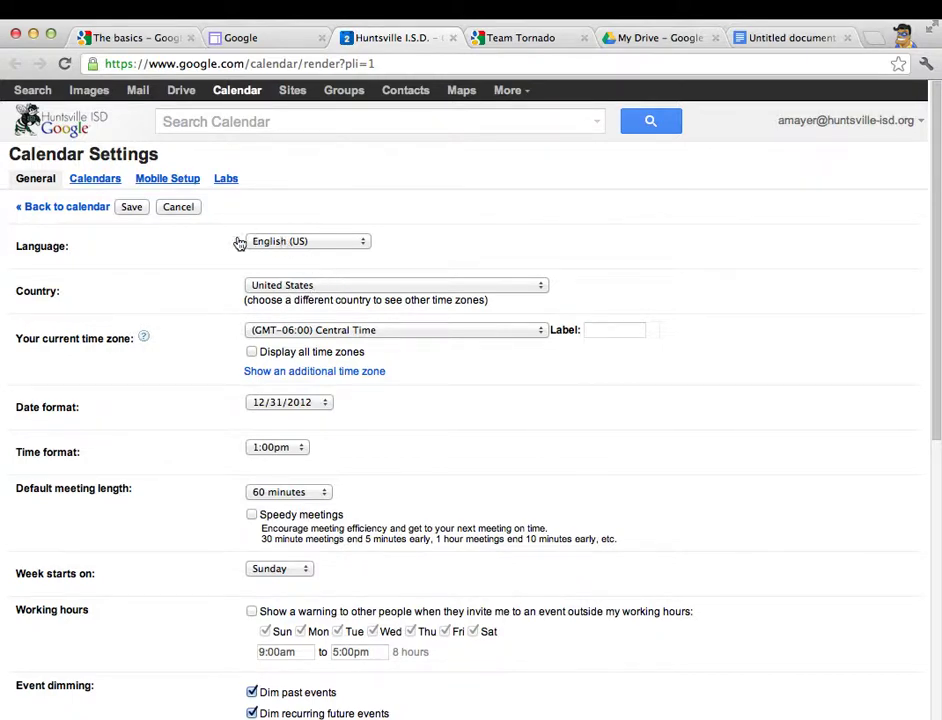
click(172, 181)
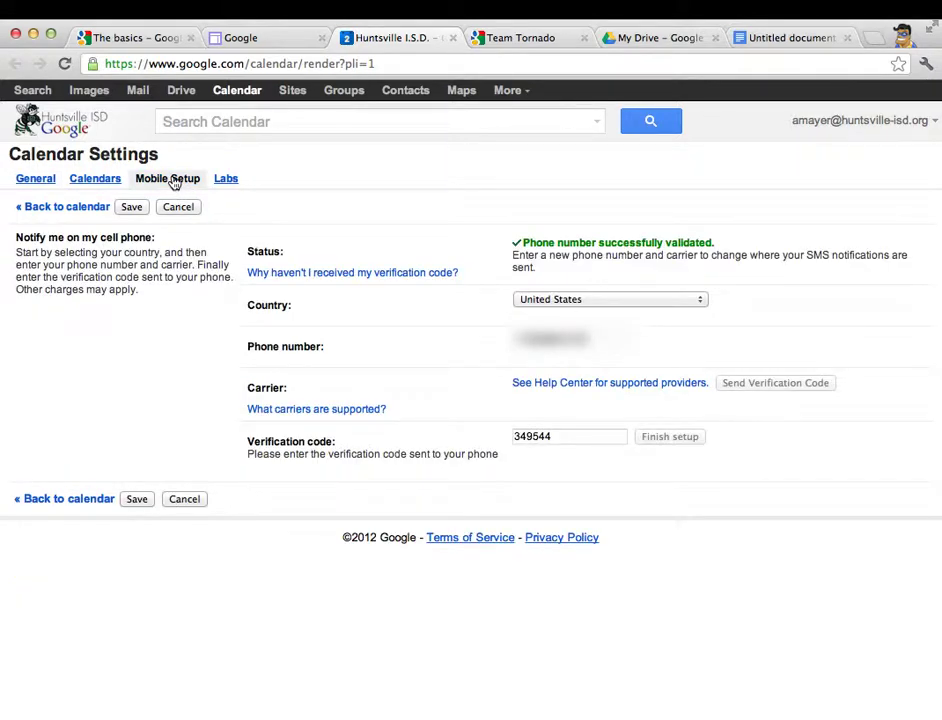
click(42, 182)
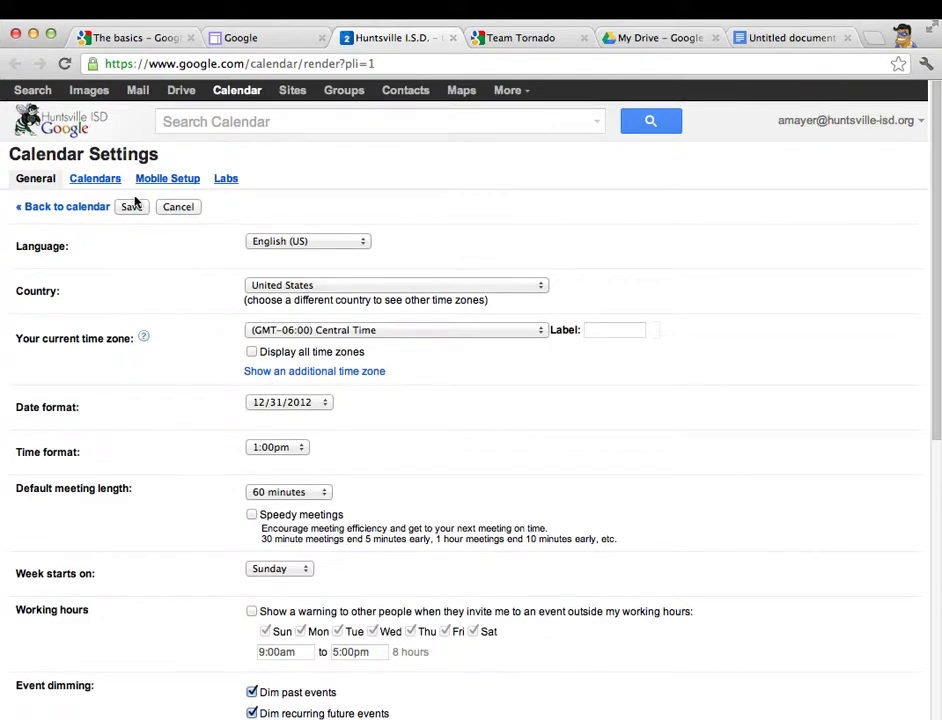
Leave the general calendar settings without saving and return to the August 2012 month view
click(178, 207)
click(177, 208)
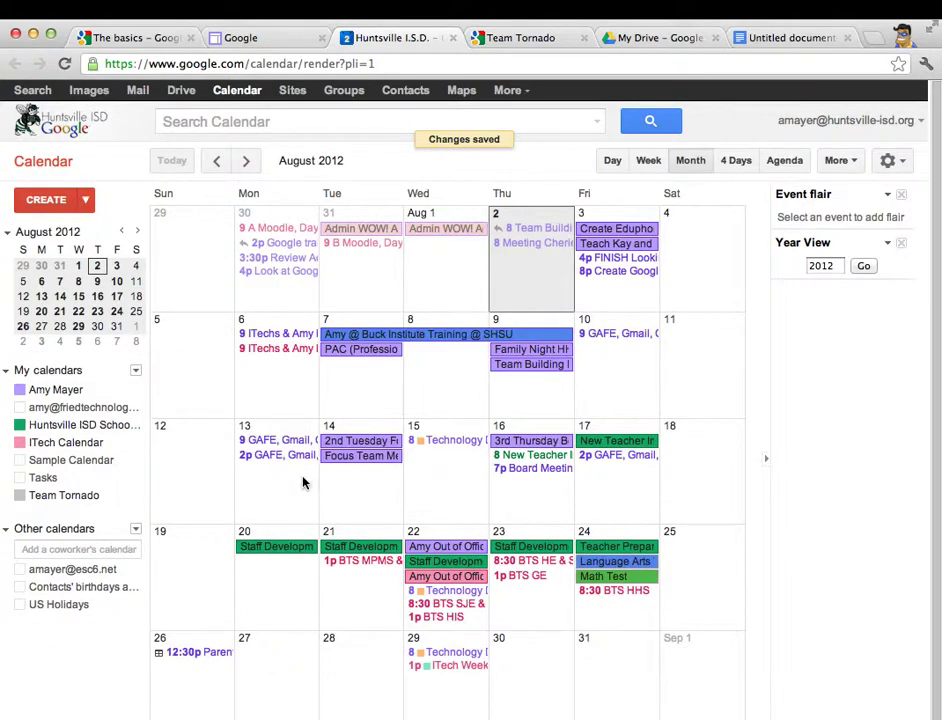
click(301, 485)
click(463, 315)
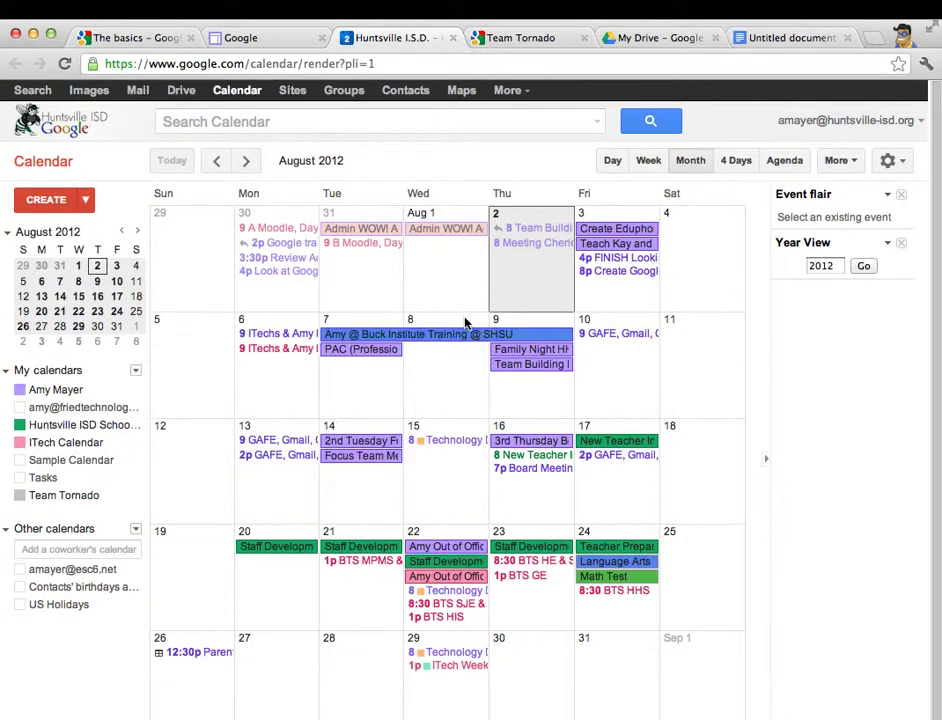
Open the notification settings of the owner's primary calendar and review its default event reminders
click(71, 370)
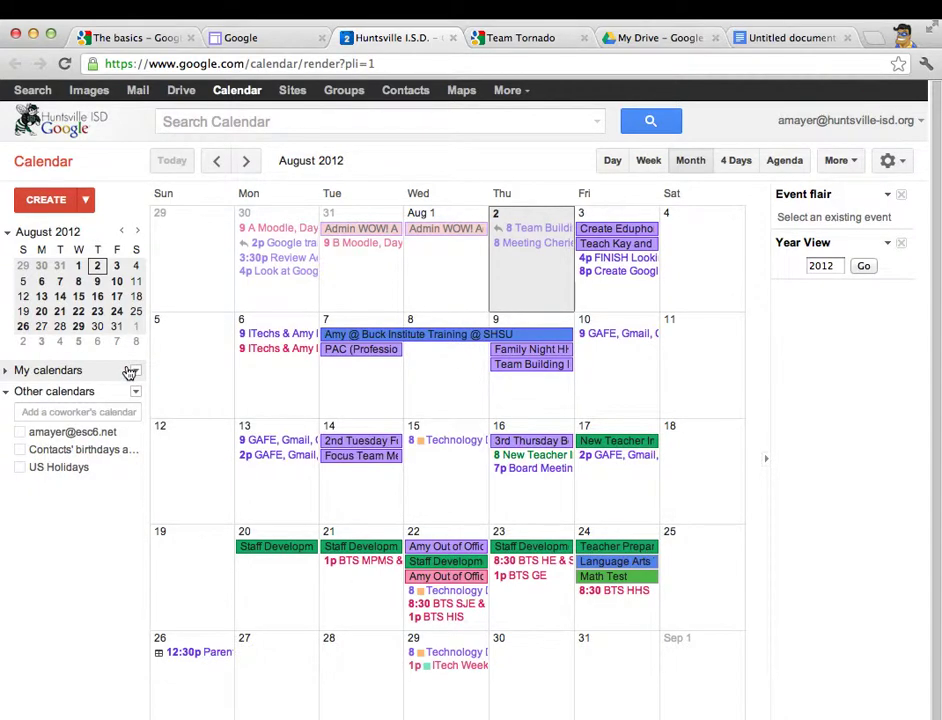
click(124, 370)
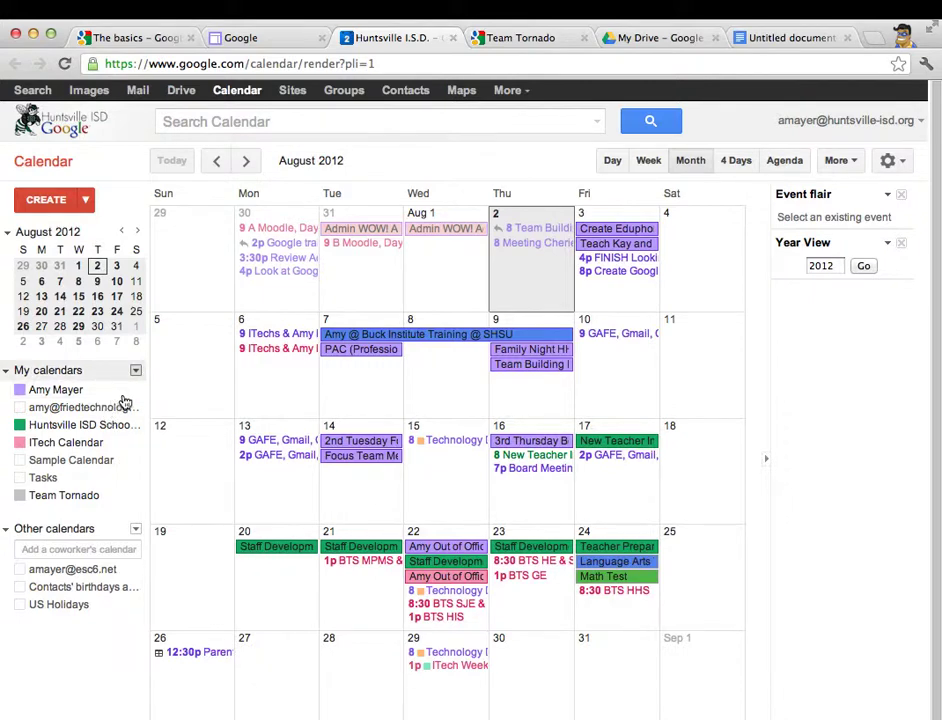
click(135, 371)
click(150, 416)
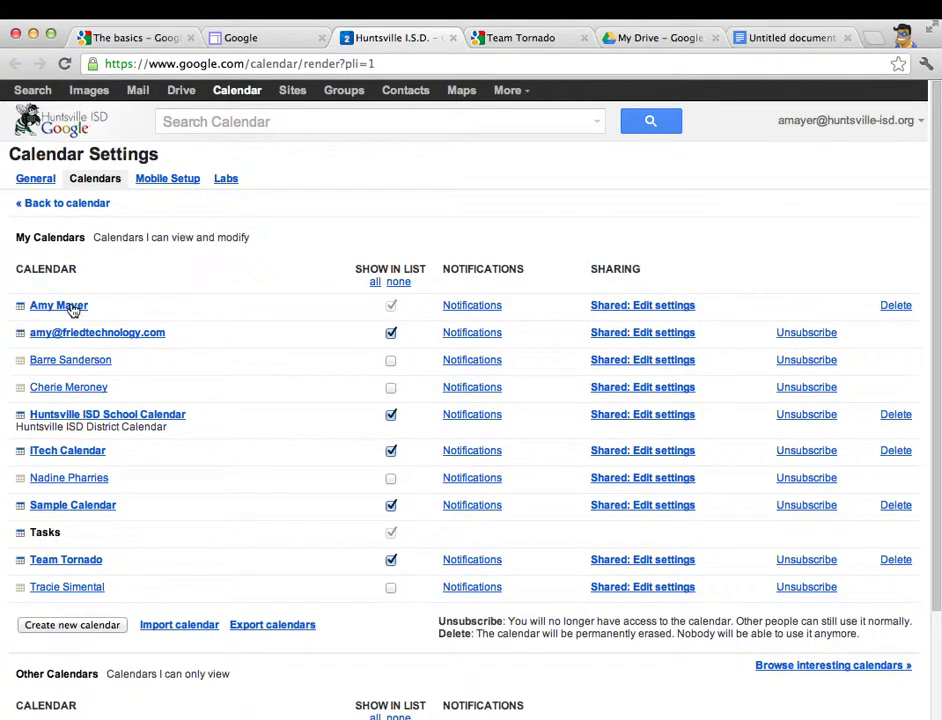
click(471, 307)
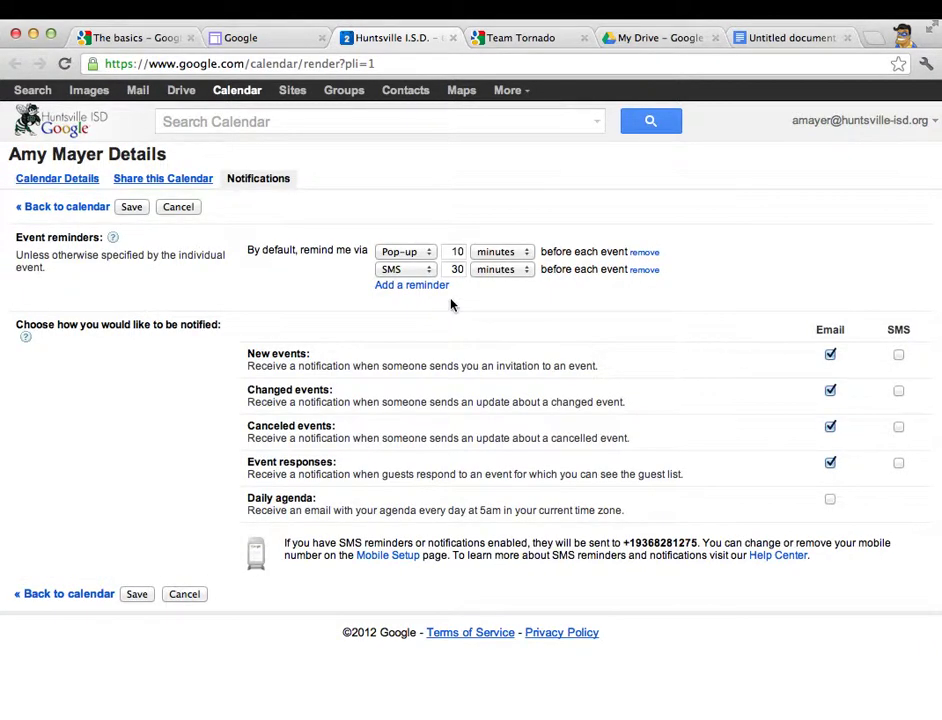
drag(262, 251, 306, 252)
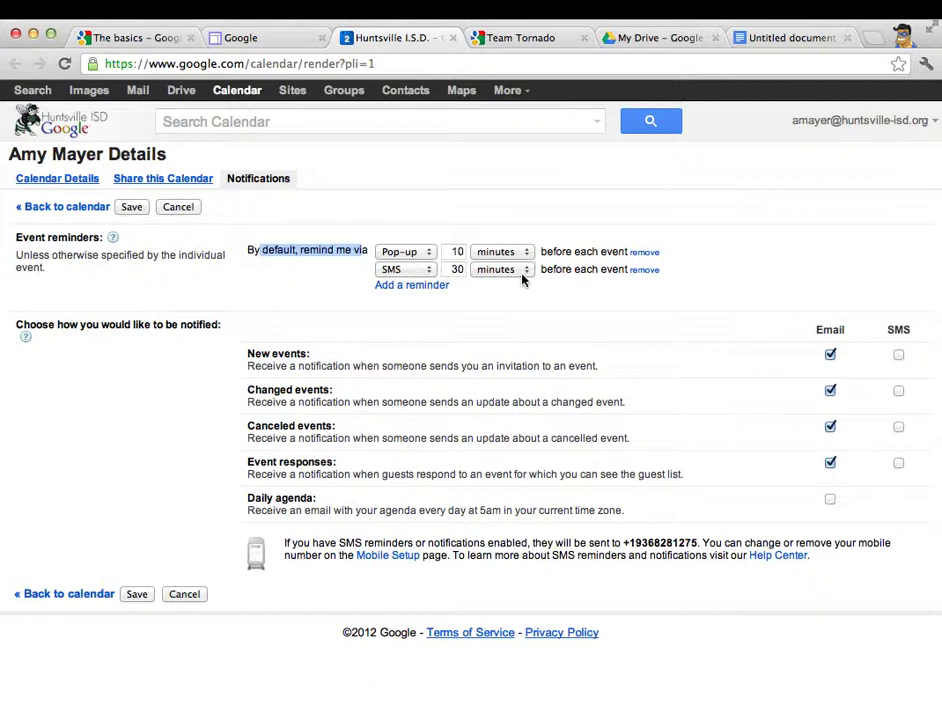
Add a default Email reminder 60 minutes before each event and save the calendar's notification settings
click(426, 286)
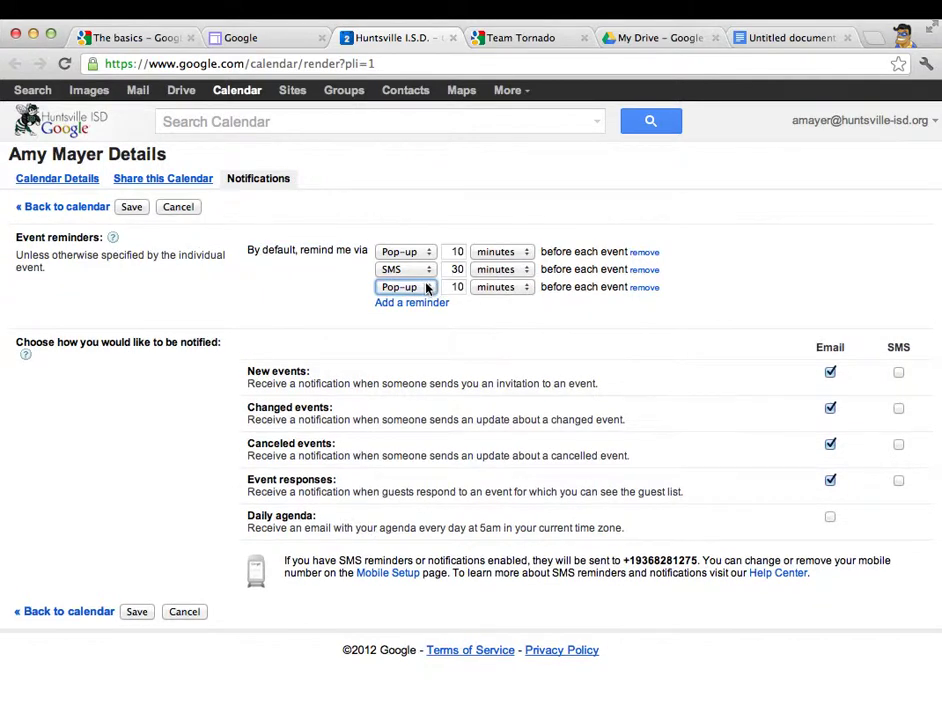
click(426, 287)
click(410, 254)
click(455, 288)
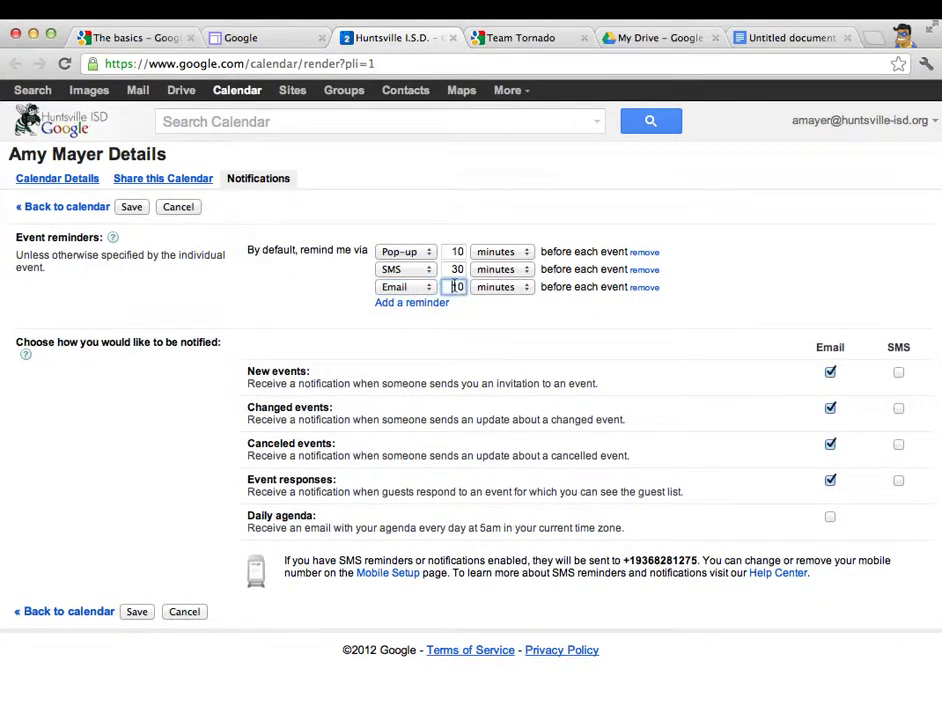
double_click(455, 286)
text(60)
click(504, 321)
click(139, 614)
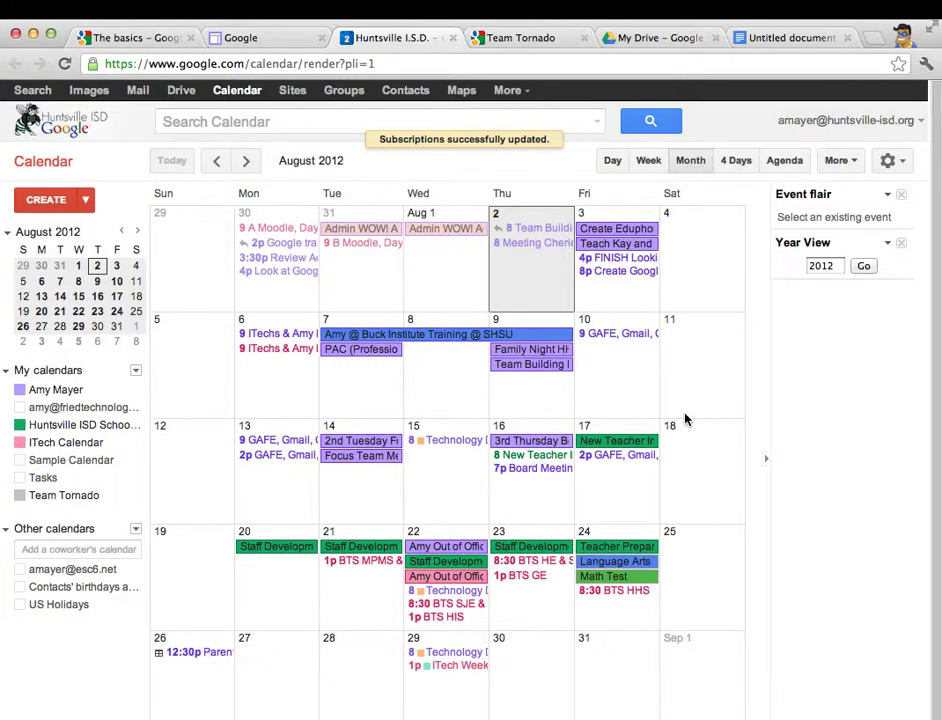
Review the keyboard shortcuts help, and browse the calendar in day, week and month view, including the next and previous periods
key(question)
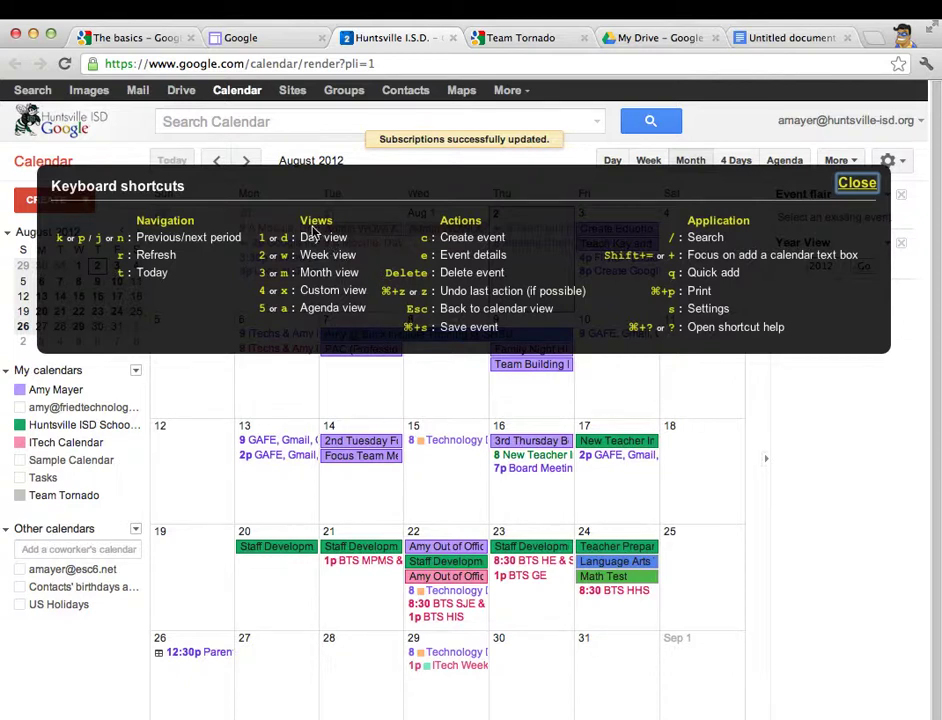
click(854, 182)
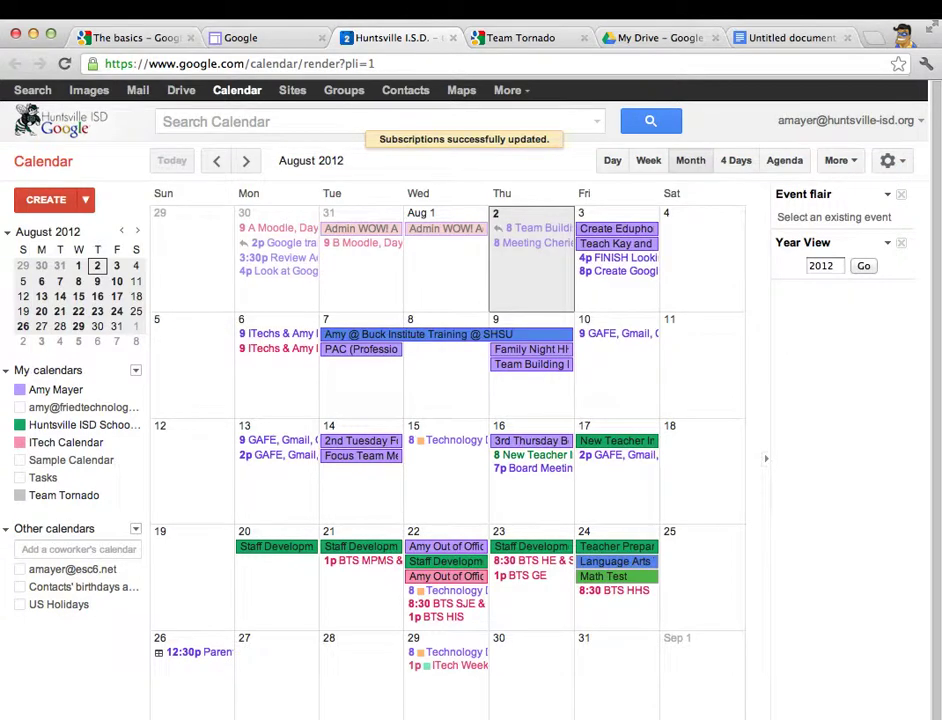
key(d)
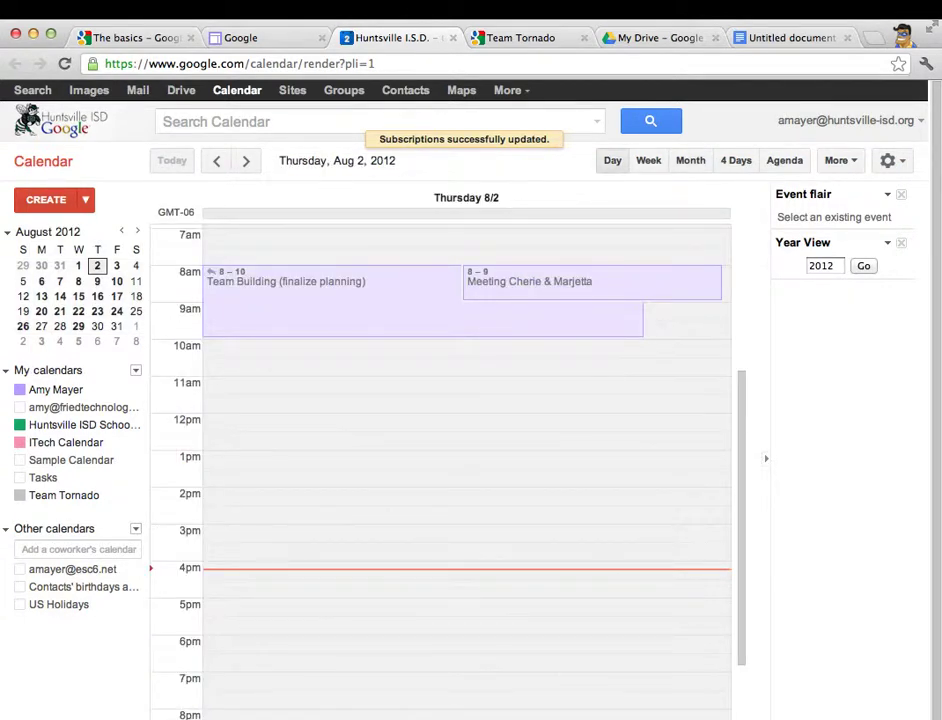
key(w)
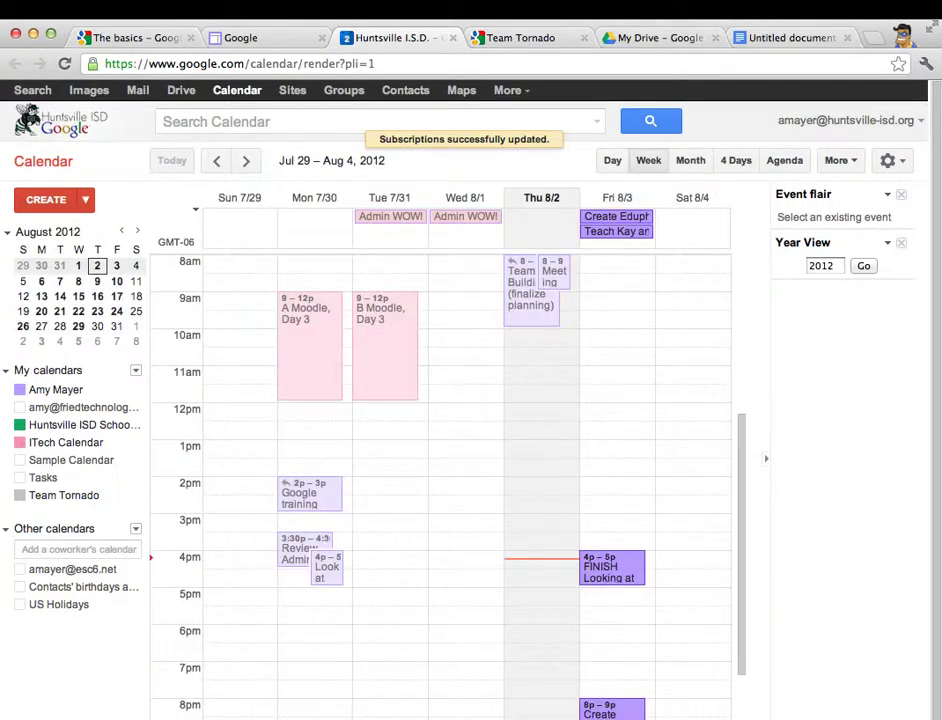
key(m)
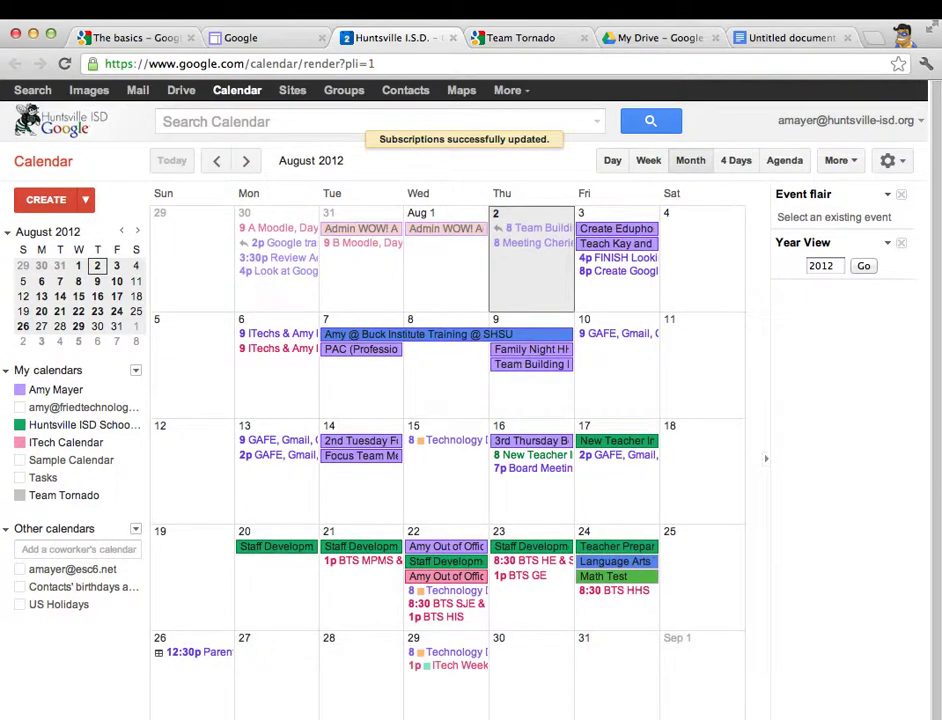
key(n)
key(p)
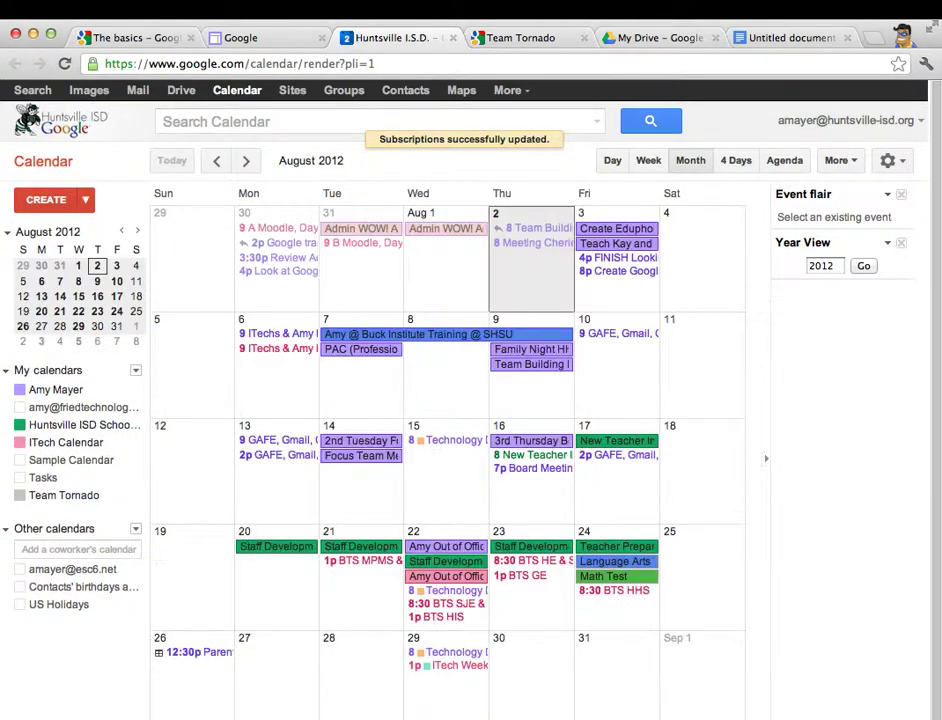